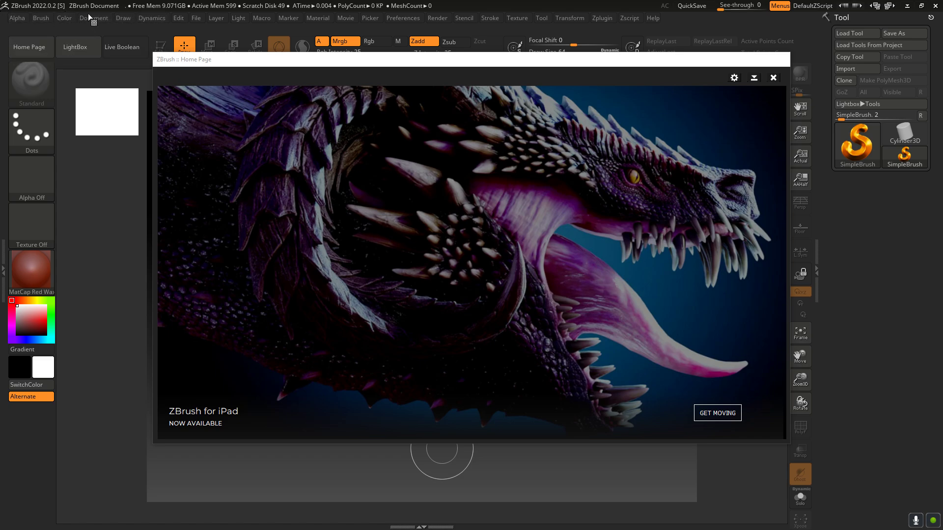
Step: Close the home page and scribble overlapping freehand SimpleBrush strokes across the empty canvas
{"action": "left_click", "coordinate": [774, 77]}
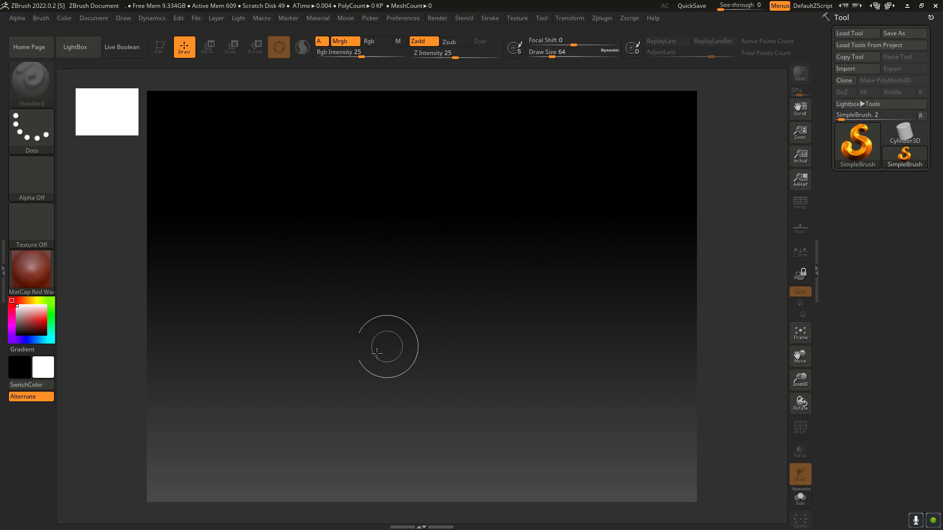
{"action": "left_click_drag", "start_coordinate": [314, 333], "coordinate": [456, 217]}
{"action": "mouse_move", "coordinate": [506, 251]}
{"action": "left_mouse_down"}
{"action": "mouse_move", "coordinate": [314, 294]}
{"action": "mouse_move", "coordinate": [353, 354]}
{"action": "mouse_move", "coordinate": [343, 333]}
{"action": "mouse_move", "coordinate": [496, 228]}
{"action": "mouse_move", "coordinate": [245, 221]}
{"action": "mouse_move", "coordinate": [275, 206]}
{"action": "mouse_move", "coordinate": [353, 417]}
{"action": "mouse_move", "coordinate": [521, 319]}
{"action": "mouse_move", "coordinate": [520, 138]}
{"action": "mouse_move", "coordinate": [167, 226]}
{"action": "mouse_move", "coordinate": [491, 441]}
{"action": "mouse_move", "coordinate": [554, 327]}
{"action": "mouse_move", "coordinate": [511, 319]}
{"action": "mouse_move", "coordinate": [467, 217]}
{"action": "mouse_move", "coordinate": [433, 226]}
{"action": "mouse_move", "coordinate": [496, 309]}
{"action": "mouse_move", "coordinate": [471, 373]}
{"action": "mouse_move", "coordinate": [501, 418]}
{"action": "left_mouse_up"}
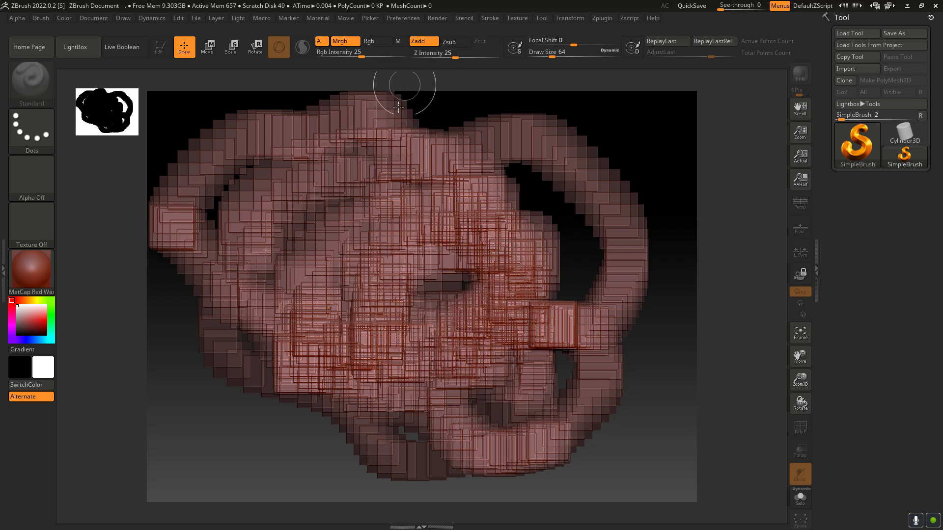
Step: Fully initialize ZBrush to clear the canvas strokes and reset the tools and document
{"action": "left_click", "coordinate": [407, 17]}
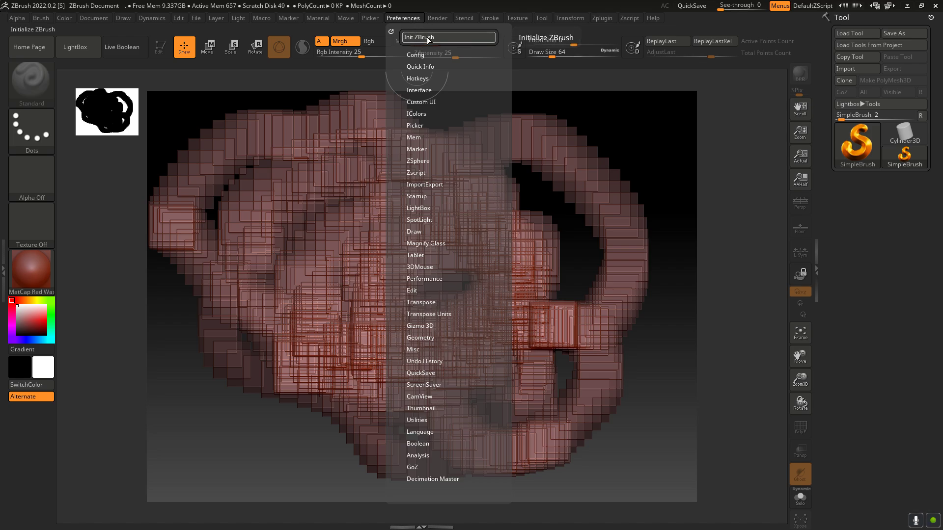
{"action": "left_click", "coordinate": [426, 37]}
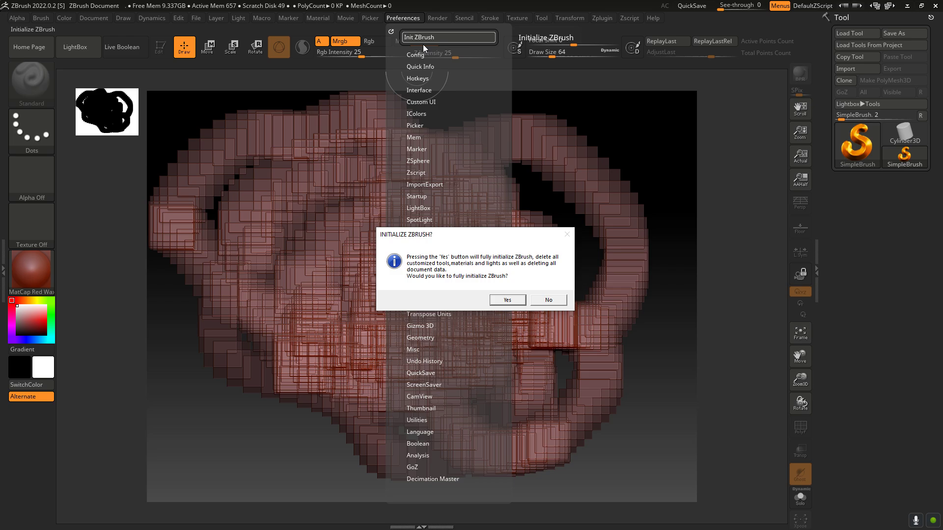
{"action": "left_click", "coordinate": [507, 300]}
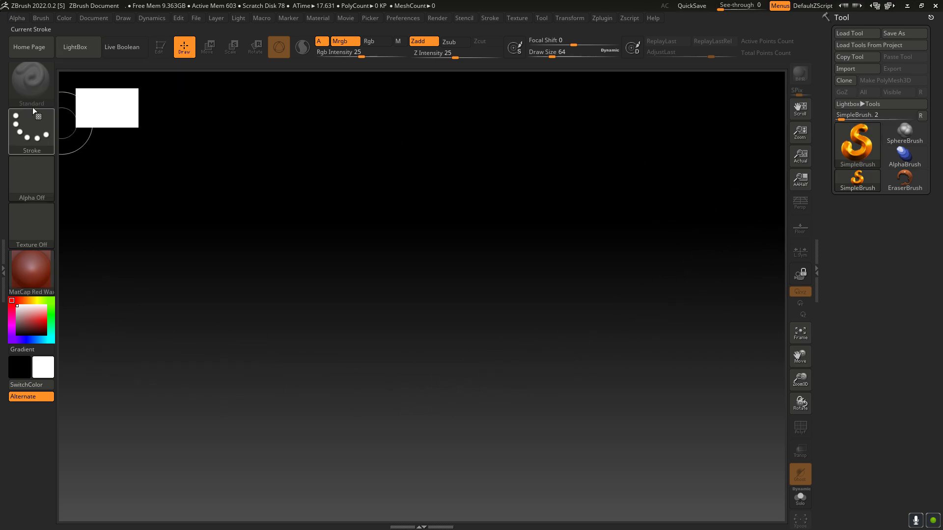
Step: Browse the LightBox project and recent files, check the open-file dialog without loading anything, and close LightBox
{"action": "left_click", "coordinate": [71, 51]}
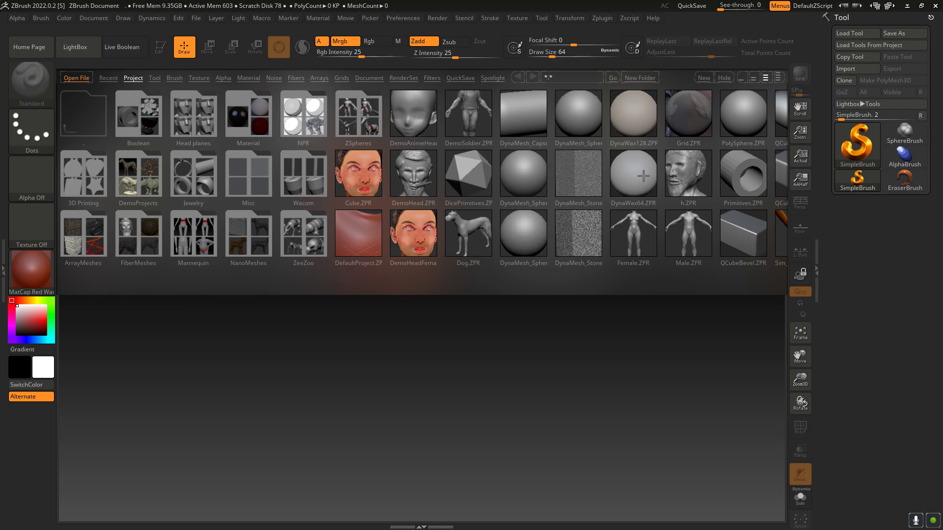
{"action": "left_click_drag", "start_coordinate": [620, 179], "coordinate": [724, 187]}
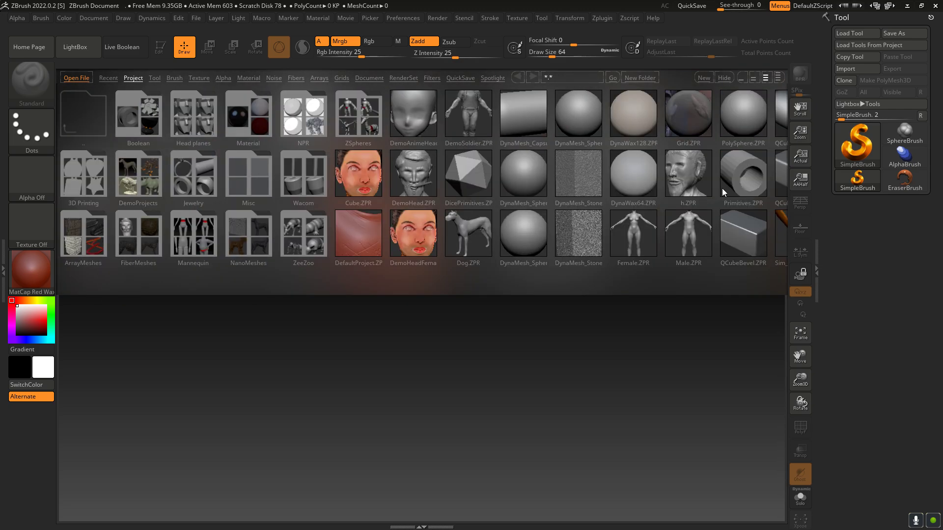
{"action": "left_click", "coordinate": [108, 80]}
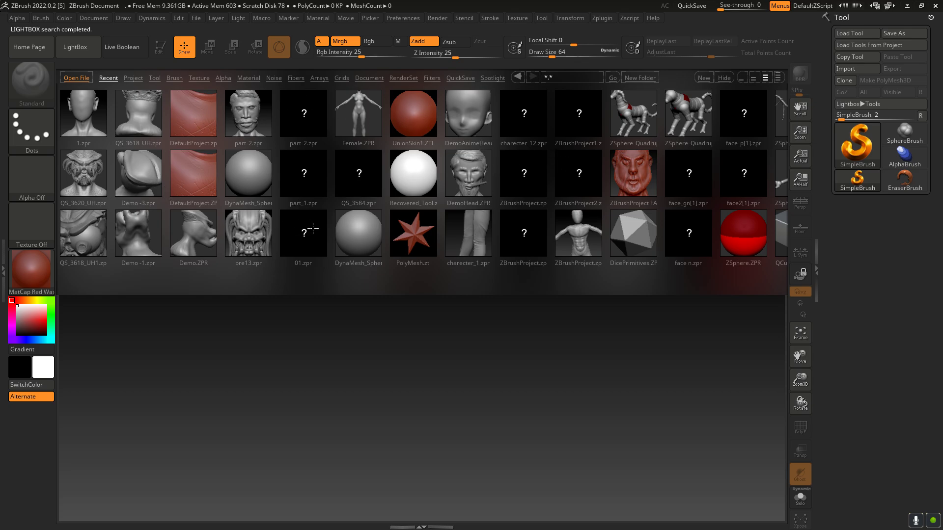
{"action": "left_click", "coordinate": [87, 79]}
{"action": "left_click", "coordinate": [104, 78]}
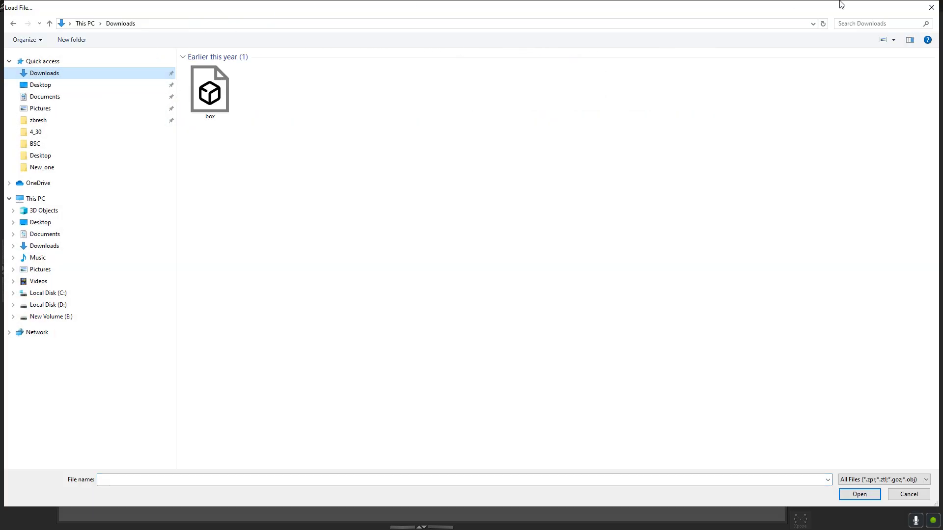
{"action": "left_click", "coordinate": [931, 8]}
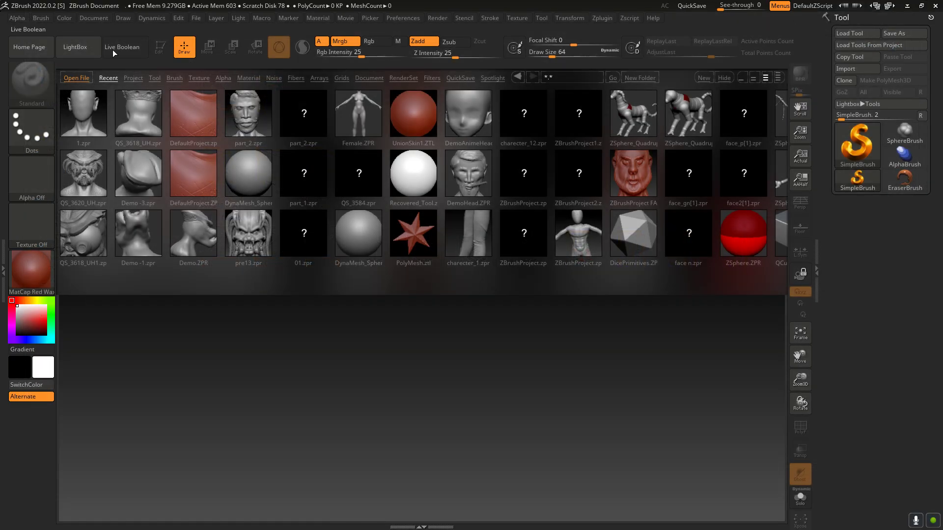
{"action": "left_click", "coordinate": [79, 57]}
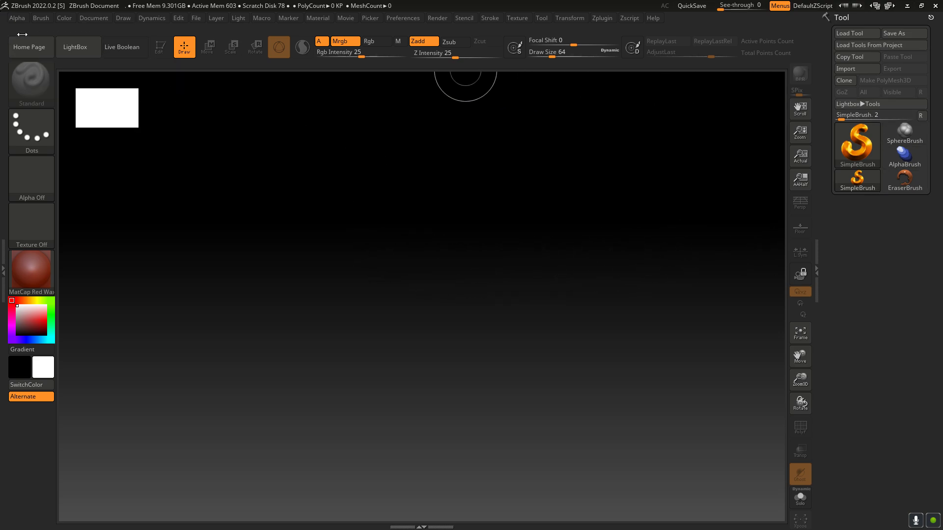
Step: Examine the available alpha, brush, color and document commands
{"action": "left_click", "coordinate": [17, 18]}
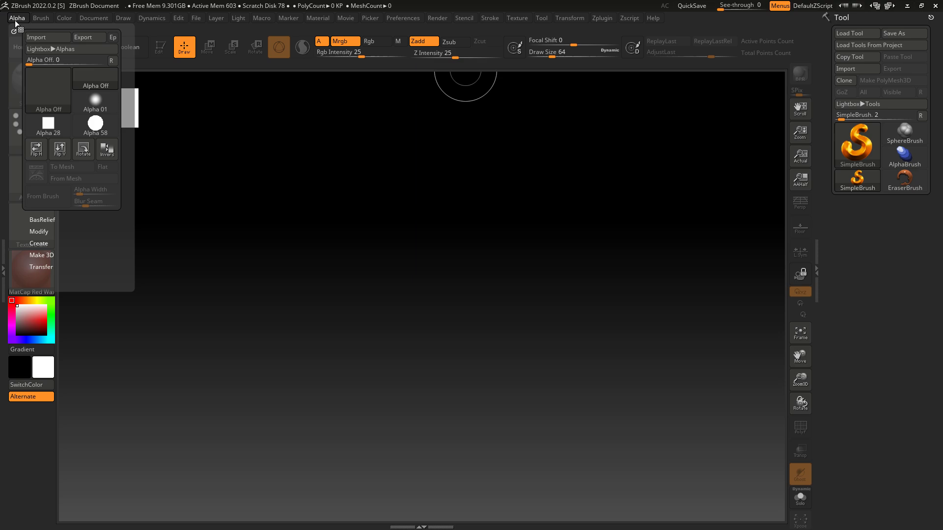
{"action": "left_click", "coordinate": [41, 18]}
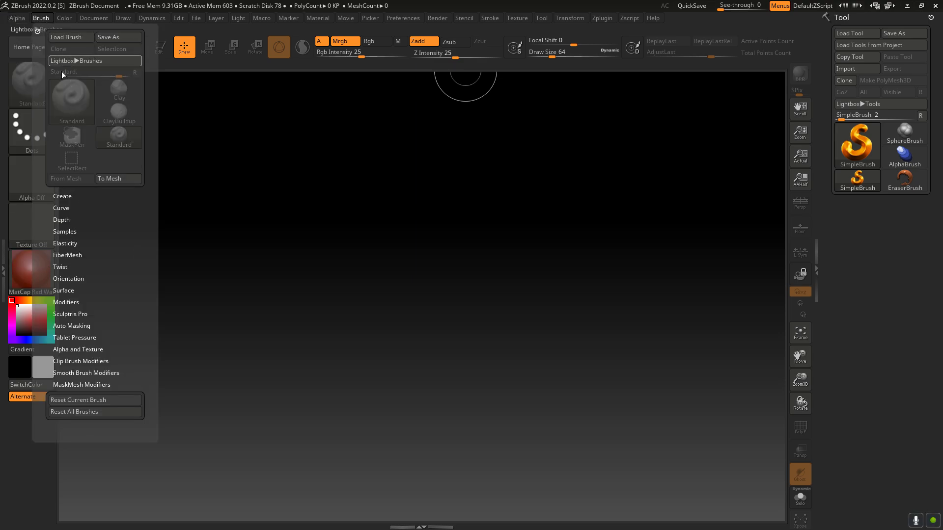
{"action": "left_click", "coordinate": [65, 17]}
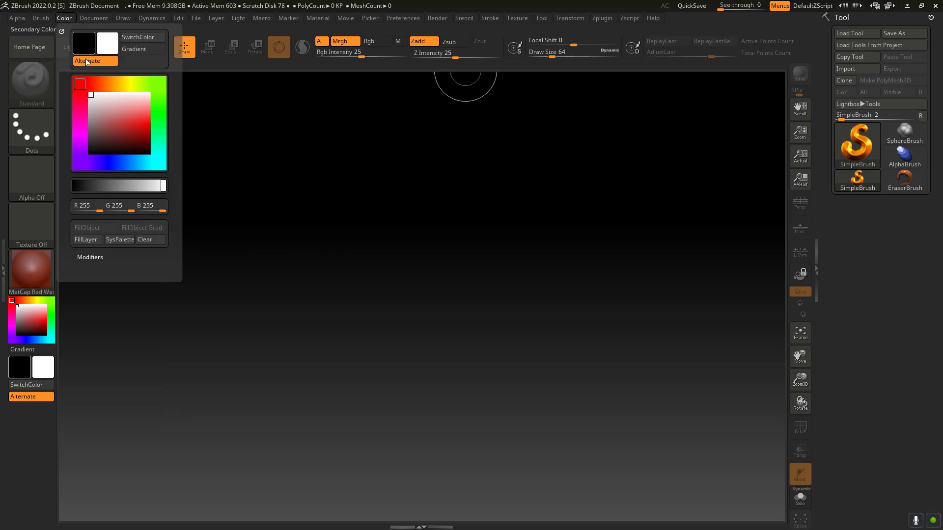
{"action": "left_click", "coordinate": [94, 18]}
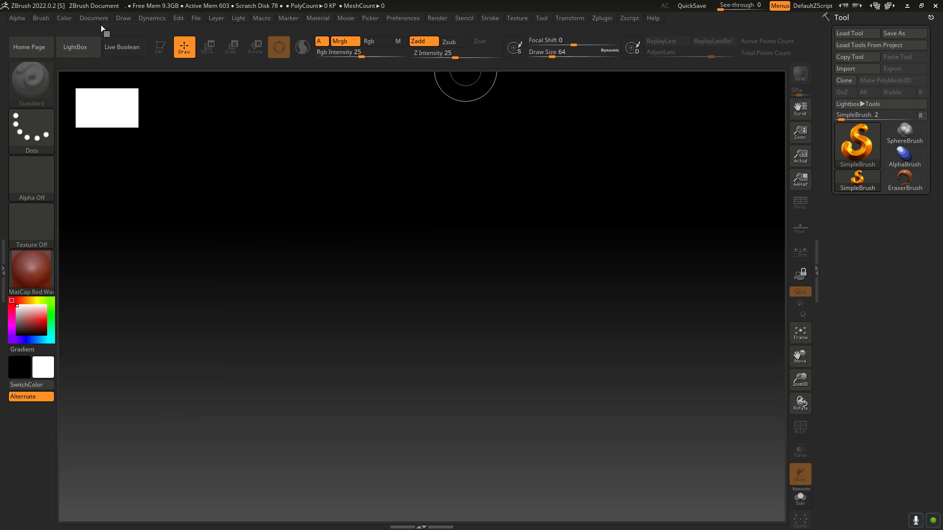
{"action": "left_click", "coordinate": [98, 20]}
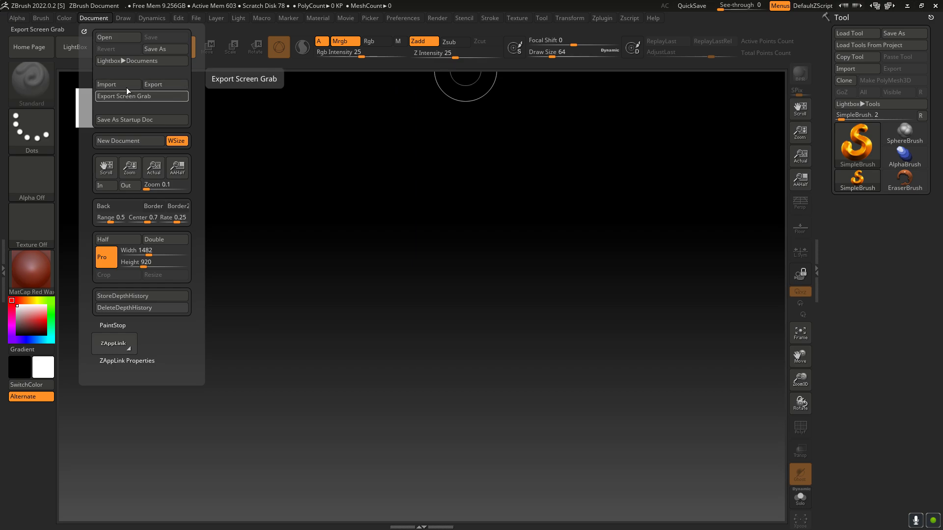
Step: Increase the brush draw size to about 149
{"action": "mouse_move", "coordinate": [123, 19]}
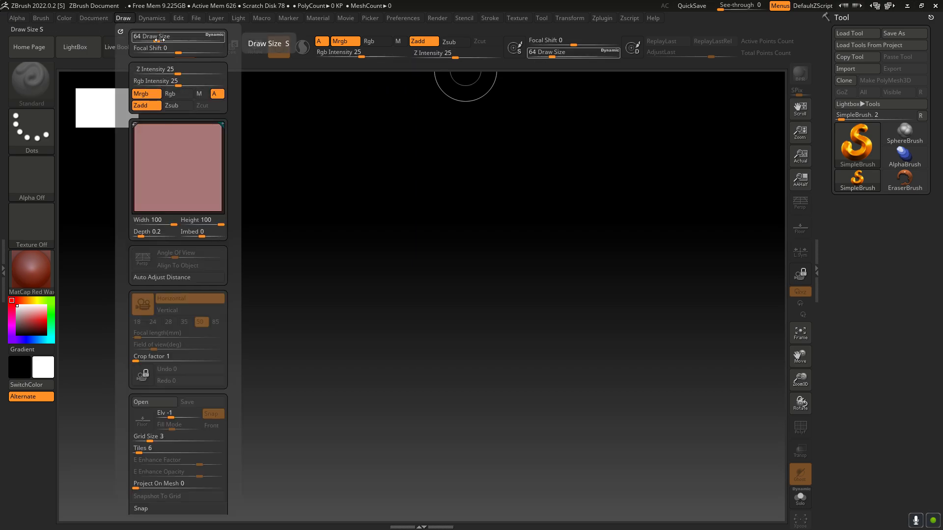
{"action": "left_click_drag", "start_coordinate": [163, 41], "coordinate": [173, 47]}
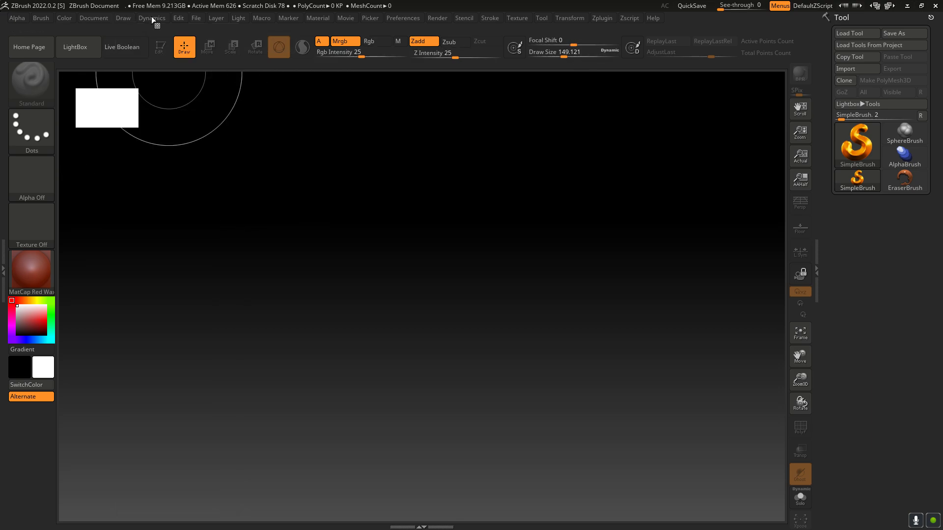
{"action": "left_click", "coordinate": [121, 19]}
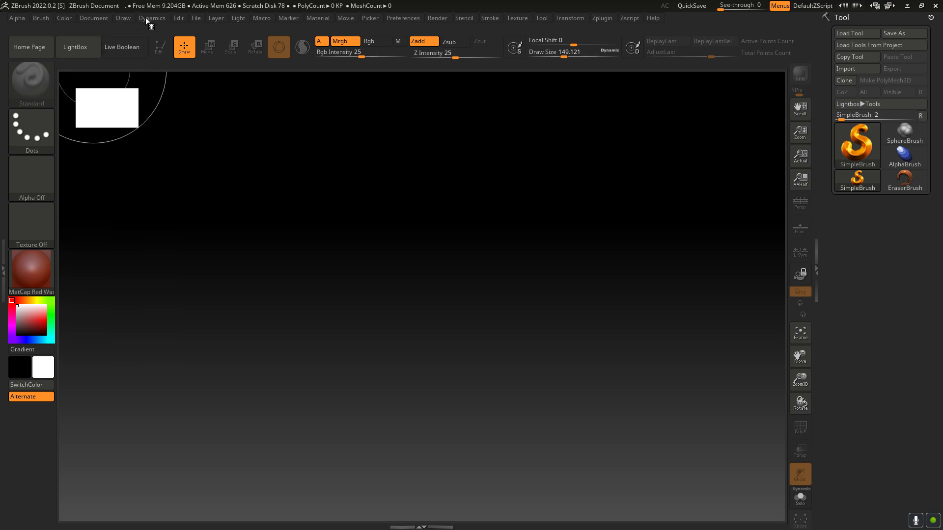
Step: Examine the draw, macro, movie, preferences and tool commands without changing any setting
{"action": "mouse_move", "coordinate": [122, 23]}
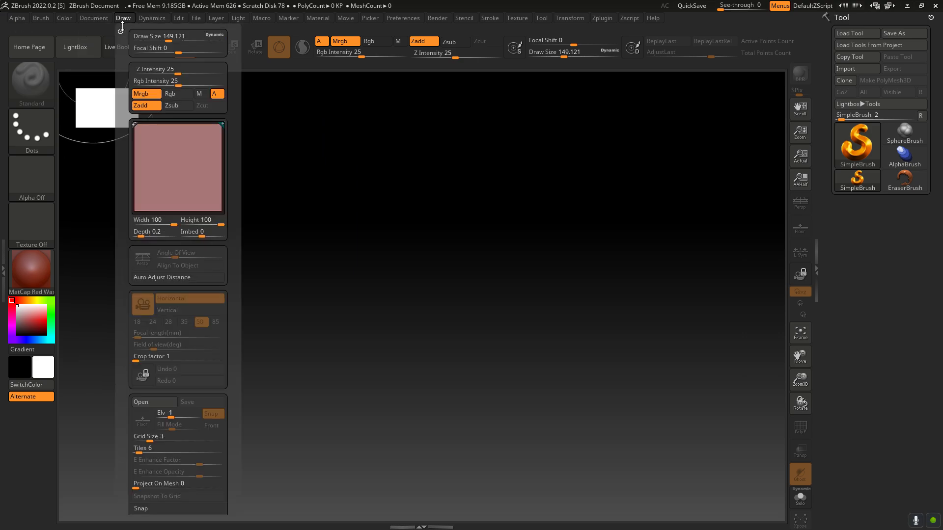
{"action": "mouse_move", "coordinate": [152, 16]}
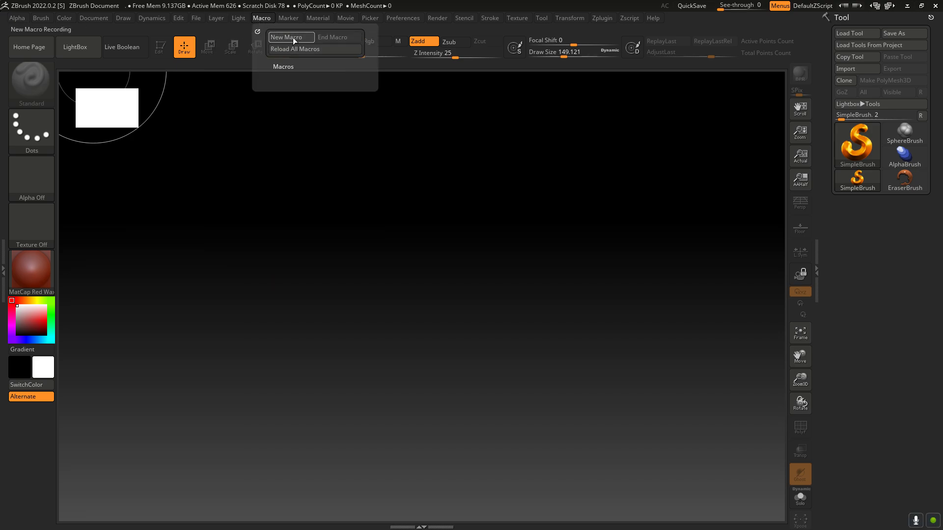
{"action": "mouse_move", "coordinate": [288, 17]}
{"action": "mouse_move", "coordinate": [321, 19]}
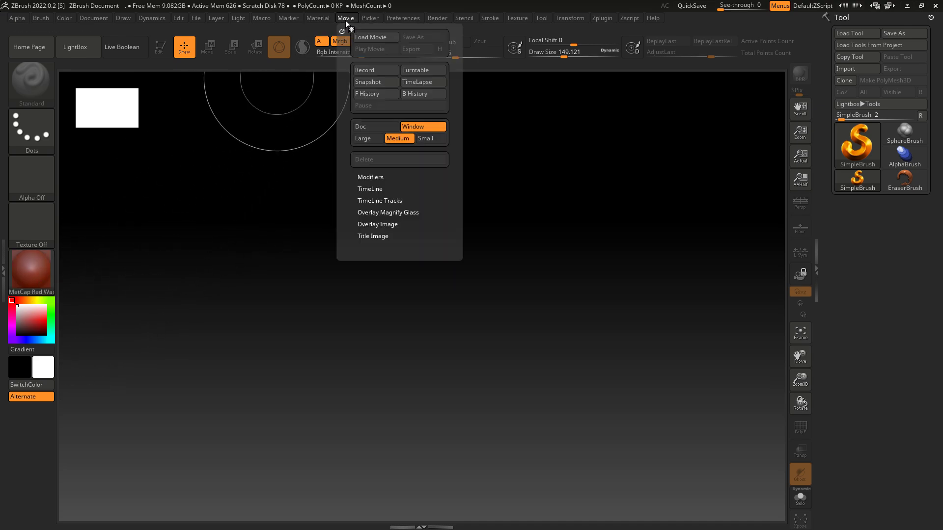
{"action": "mouse_move", "coordinate": [375, 20]}
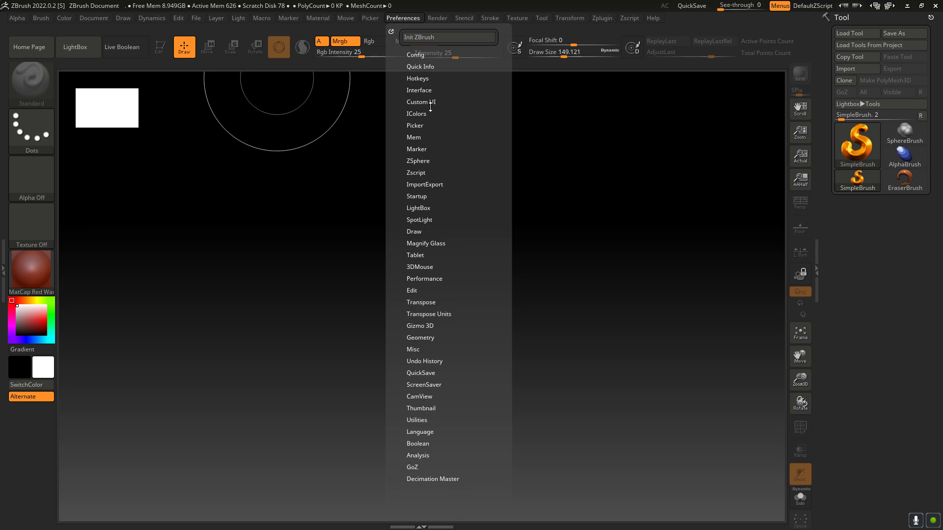
{"action": "mouse_move", "coordinate": [438, 22]}
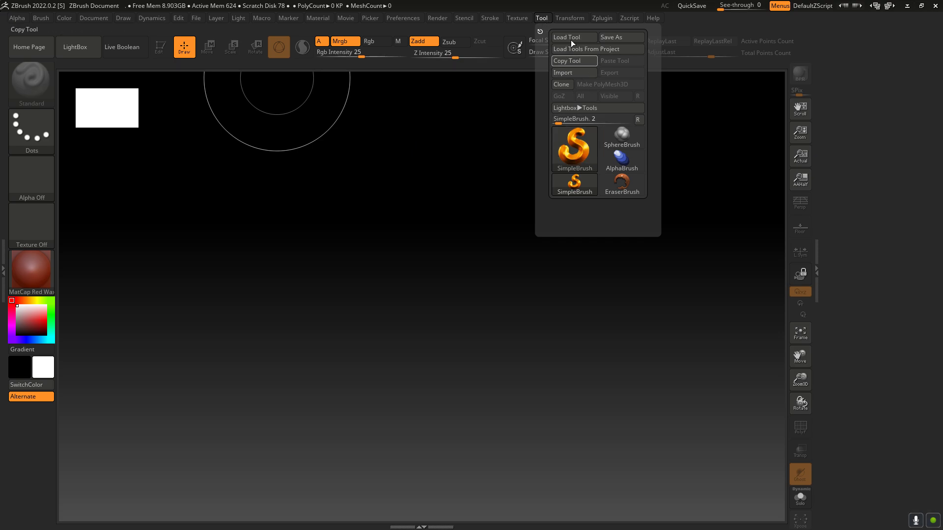
{"action": "mouse_move", "coordinate": [575, 18]}
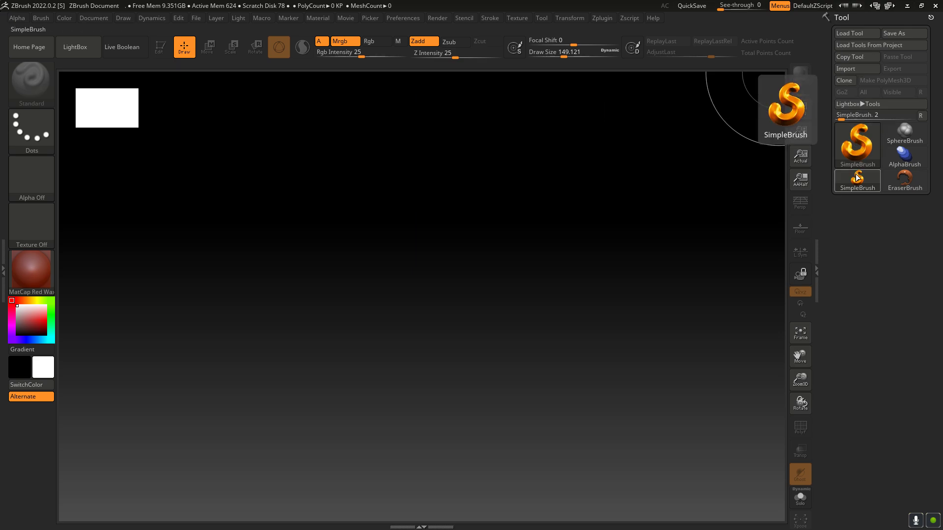
Step: Choose the Sphere3D mesh and draw one large sphere in the middle of the canvas
{"action": "left_click", "coordinate": [853, 147]}
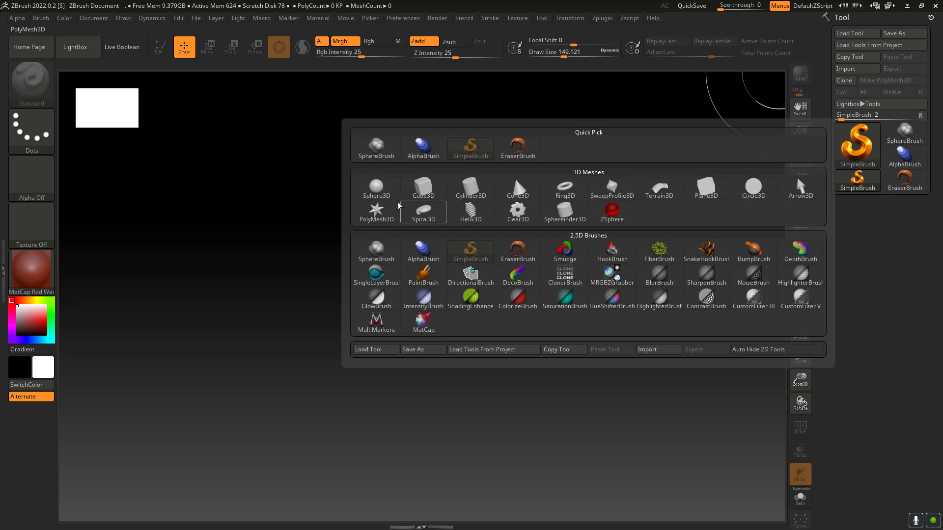
{"action": "mouse_move", "coordinate": [381, 193]}
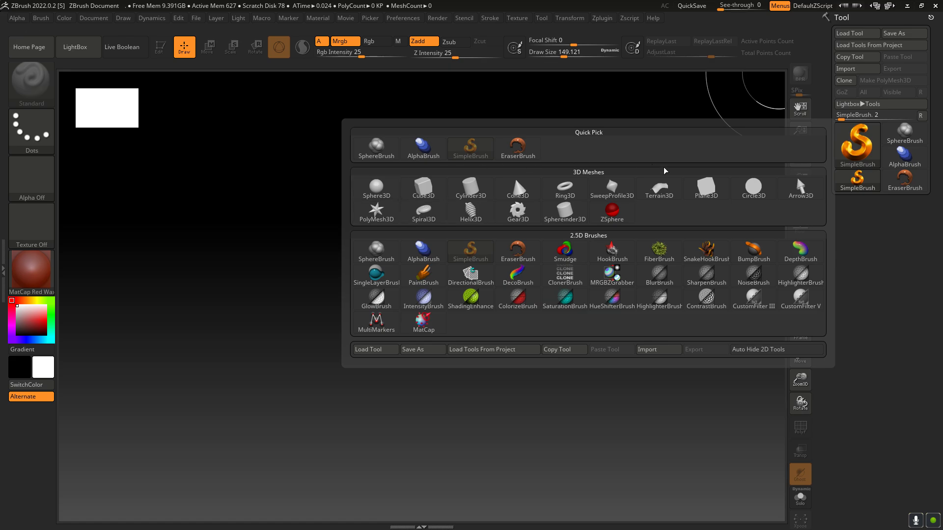
{"action": "left_click", "coordinate": [377, 190]}
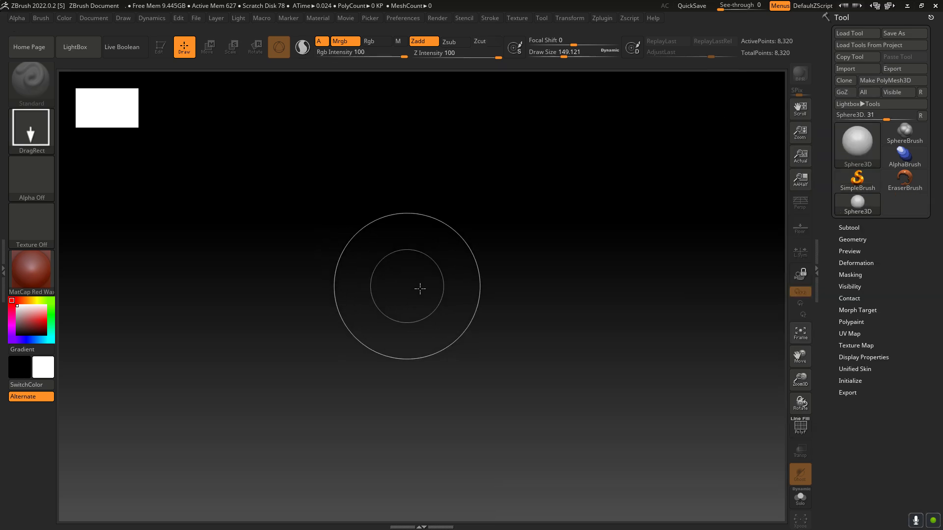
{"action": "mouse_move", "coordinate": [419, 264]}
{"action": "left_mouse_down"}
{"action": "mouse_move", "coordinate": [537, 343]}
{"action": "mouse_move", "coordinate": [730, 322]}
{"action": "mouse_move", "coordinate": [737, 292]}
{"action": "mouse_move", "coordinate": [708, 242]}
{"action": "mouse_move", "coordinate": [606, 178]}
{"action": "mouse_move", "coordinate": [435, 128]}
{"action": "mouse_move", "coordinate": [269, 115]}
{"action": "mouse_move", "coordinate": [206, 252]}
{"action": "mouse_move", "coordinate": [450, 454]}
{"action": "mouse_move", "coordinate": [661, 384]}
{"action": "mouse_move", "coordinate": [575, 194]}
{"action": "mouse_move", "coordinate": [379, 94]}
{"action": "mouse_move", "coordinate": [421, 32]}
{"action": "left_mouse_up"}
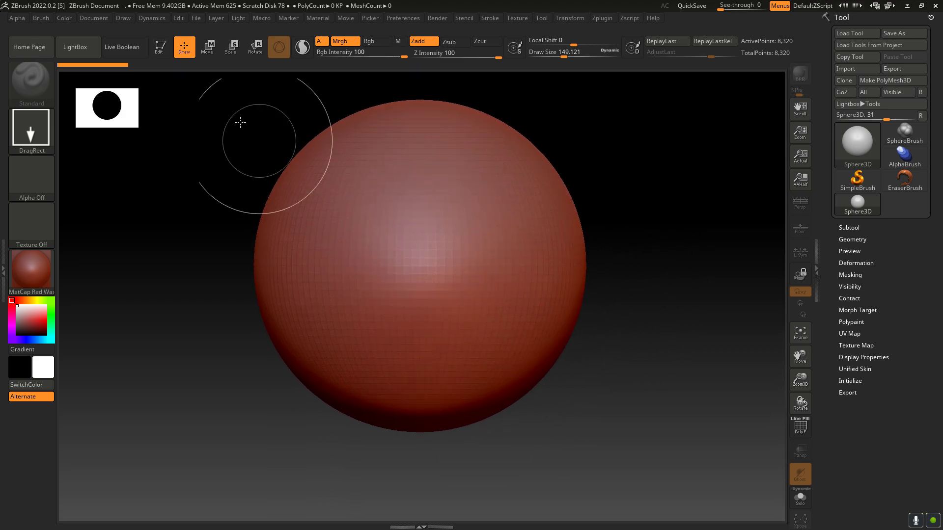
Step: Put the sphere in Edit mode and decline switching it to 2.5D mode
{"action": "left_click", "coordinate": [160, 48]}
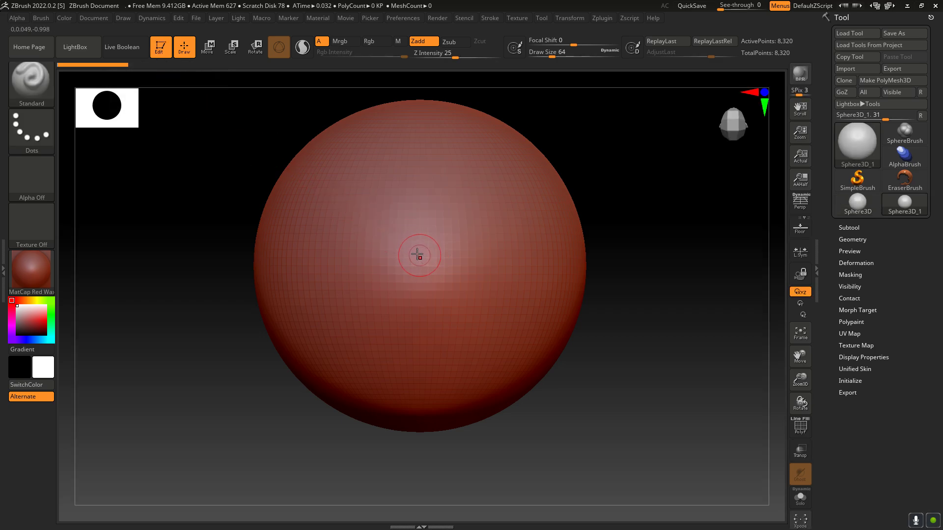
{"action": "key", "text": "t"}
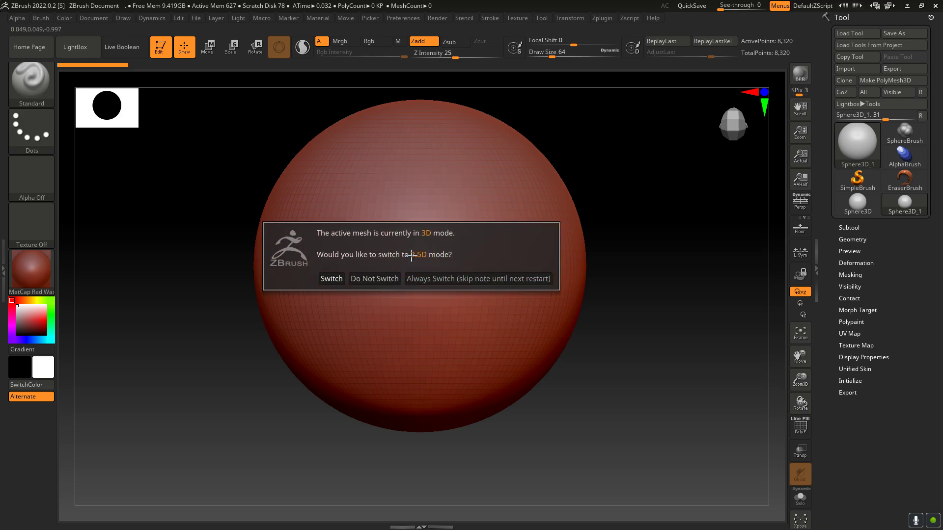
{"action": "left_click", "coordinate": [371, 280]}
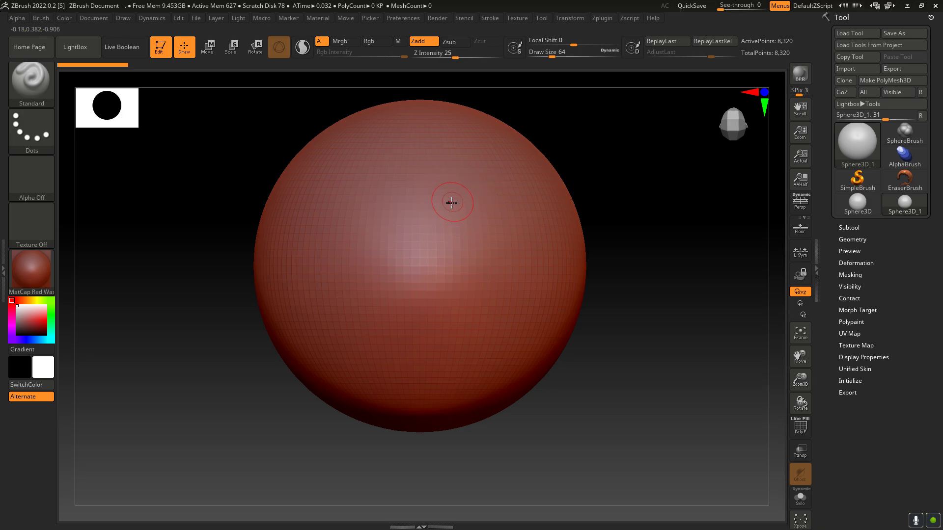
Step: Convert the sphere to a PolyMesh3D, test a short Standard brush stroke on its surface and undo the stroke
{"action": "left_click", "coordinate": [445, 252]}
{"action": "left_click", "coordinate": [891, 81]}
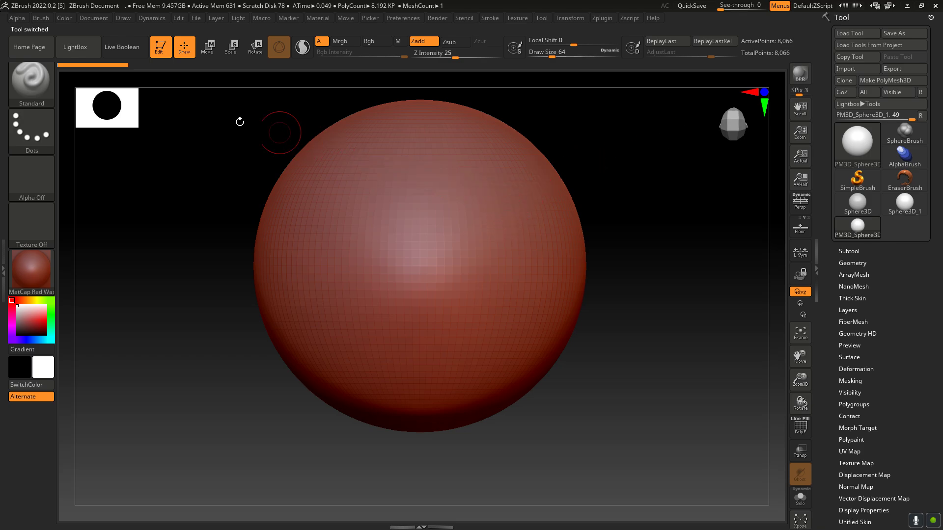
{"action": "mouse_move", "coordinate": [467, 239]}
{"action": "left_mouse_down"}
{"action": "mouse_move", "coordinate": [493, 224]}
{"action": "mouse_move", "coordinate": [484, 229]}
{"action": "left_mouse_up"}
{"action": "key", "text": "ctrl+z"}
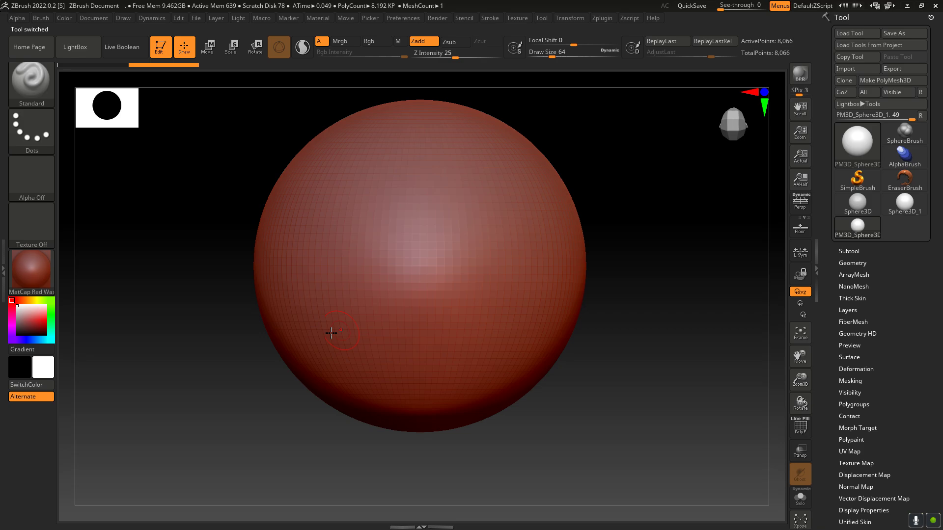
Step: Change the sphere's material from MatCap Red Wax to MatCap Gray
{"action": "left_click", "coordinate": [53, 271]}
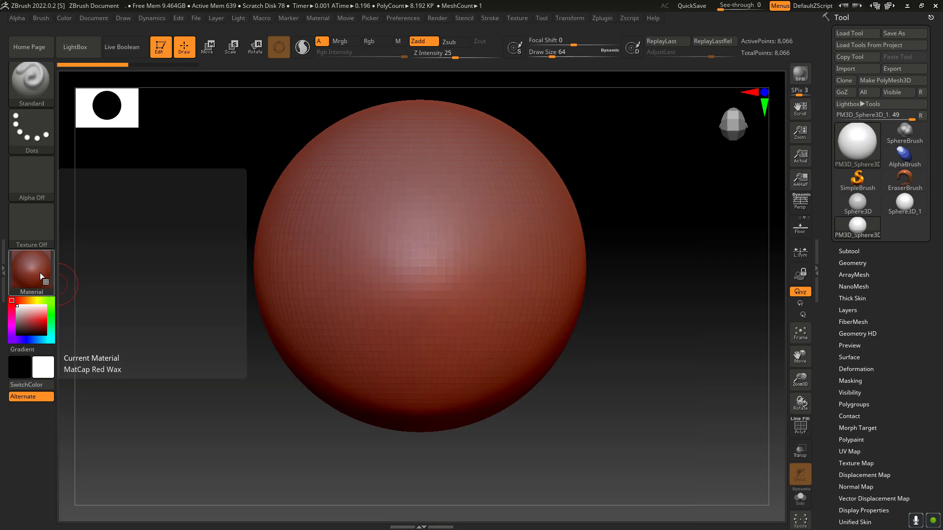
{"action": "left_click", "coordinate": [40, 272]}
{"action": "left_click", "coordinate": [229, 236]}
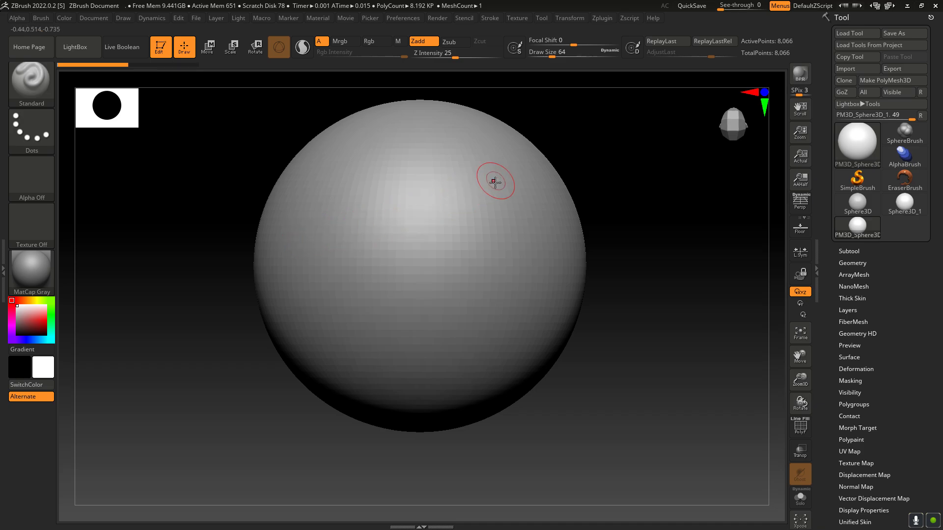
Step: Try diagonal Standard brush strokes across the front of the sphere and undo them
{"action": "left_click_drag", "start_coordinate": [495, 183], "coordinate": [338, 320]}
{"action": "mouse_move", "coordinate": [454, 234]}
{"action": "left_mouse_down"}
{"action": "mouse_move", "coordinate": [448, 226]}
{"action": "mouse_move", "coordinate": [339, 324]}
{"action": "mouse_move", "coordinate": [500, 197]}
{"action": "mouse_move", "coordinate": [327, 322]}
{"action": "mouse_move", "coordinate": [520, 180]}
{"action": "mouse_move", "coordinate": [328, 325]}
{"action": "left_mouse_up"}
{"action": "key", "text": "ctrl+z"}
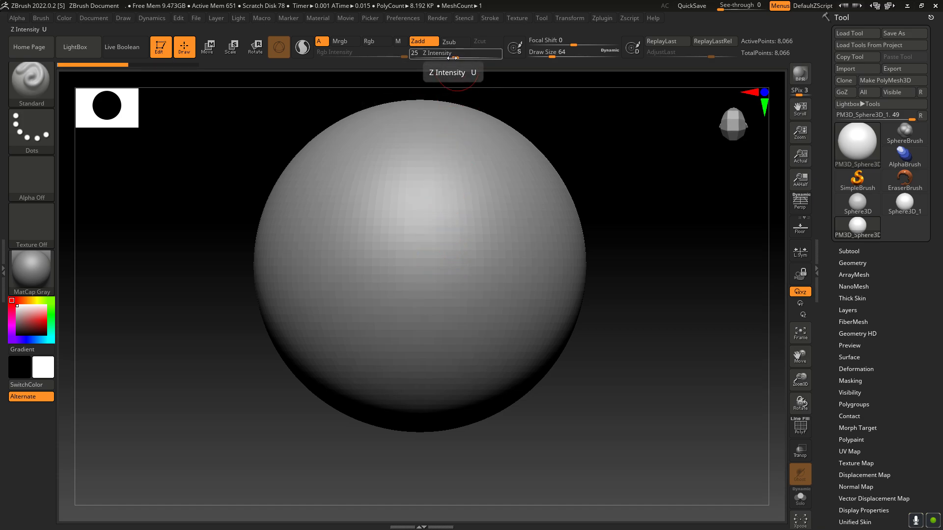
Step: Set Z Intensity to 19, Focal Shift to 14 and Draw Size to about 62, sculpting a diagonal and a curved stroke on the sphere
{"action": "mouse_move", "coordinate": [454, 57]}
{"action": "left_mouse_down"}
{"action": "mouse_move", "coordinate": [428, 64]}
{"action": "mouse_move", "coordinate": [449, 69]}
{"action": "left_mouse_up"}
{"action": "mouse_move", "coordinate": [415, 255]}
{"action": "left_mouse_down"}
{"action": "mouse_move", "coordinate": [406, 275]}
{"action": "mouse_move", "coordinate": [433, 204]}
{"action": "mouse_move", "coordinate": [410, 242]}
{"action": "mouse_move", "coordinate": [422, 214]}
{"action": "left_mouse_up"}
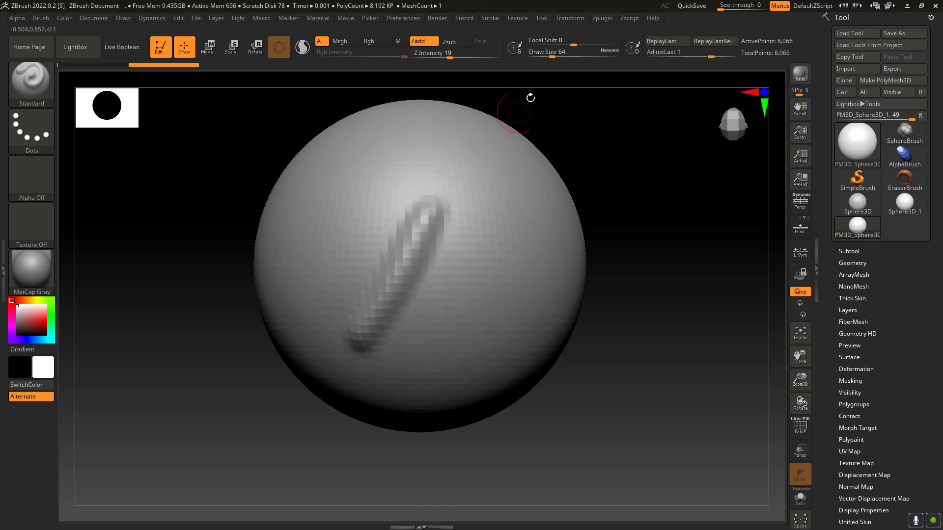
{"action": "mouse_move", "coordinate": [573, 48]}
{"action": "left_mouse_down"}
{"action": "mouse_move", "coordinate": [601, 44]}
{"action": "mouse_move", "coordinate": [542, 54]}
{"action": "mouse_move", "coordinate": [606, 44]}
{"action": "mouse_move", "coordinate": [551, 56]}
{"action": "left_mouse_up"}
{"action": "mouse_move", "coordinate": [607, 45]}
{"action": "left_mouse_down"}
{"action": "mouse_move", "coordinate": [565, 49]}
{"action": "mouse_move", "coordinate": [580, 48]}
{"action": "left_mouse_up"}
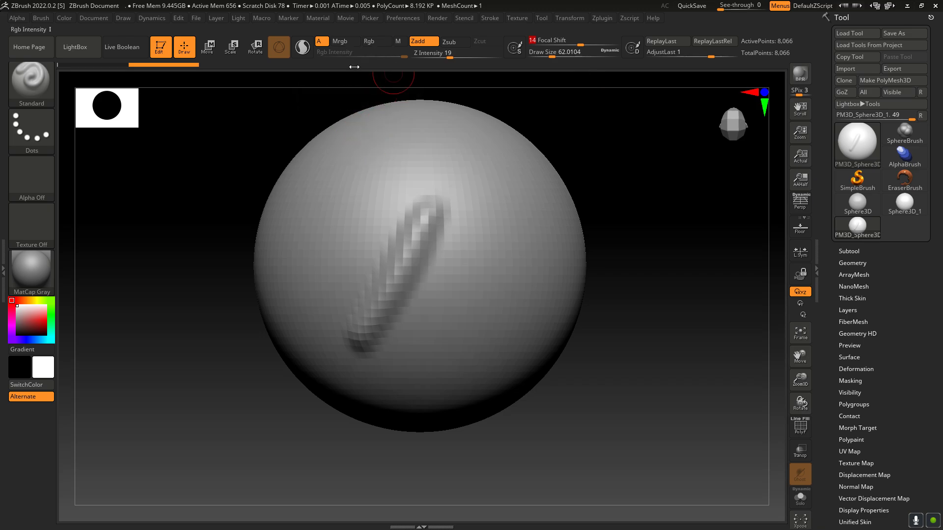
{"action": "mouse_move", "coordinate": [339, 261]}
{"action": "left_mouse_down"}
{"action": "mouse_move", "coordinate": [332, 228]}
{"action": "mouse_move", "coordinate": [378, 181]}
{"action": "mouse_move", "coordinate": [399, 176]}
{"action": "left_mouse_up"}
Step: Shift the sphere slightly to the left along the red axis with the Move gizmo
{"action": "left_click", "coordinate": [207, 51]}
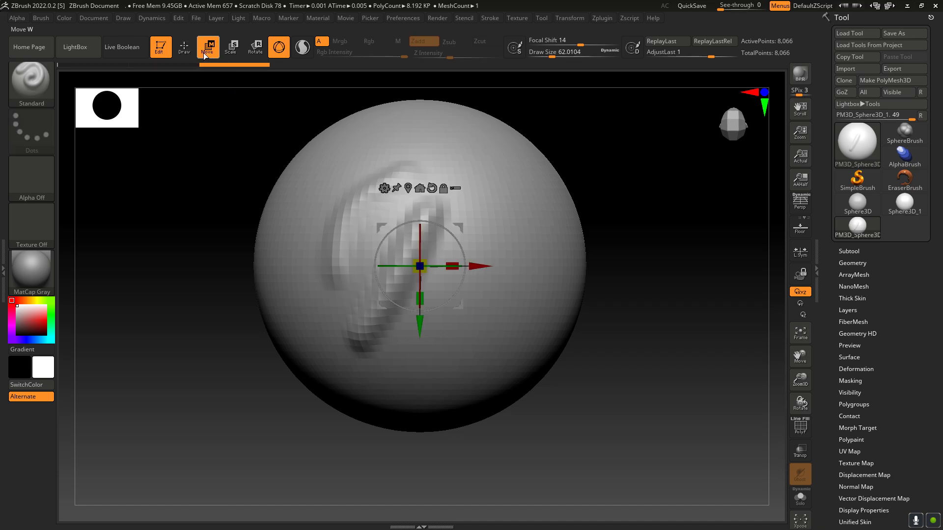
{"action": "mouse_move", "coordinate": [478, 267]}
{"action": "left_mouse_down"}
{"action": "mouse_move", "coordinate": [589, 267]}
{"action": "mouse_move", "coordinate": [426, 267]}
{"action": "mouse_move", "coordinate": [506, 280]}
{"action": "mouse_move", "coordinate": [376, 282]}
{"action": "mouse_move", "coordinate": [470, 276]}
{"action": "left_mouse_up"}
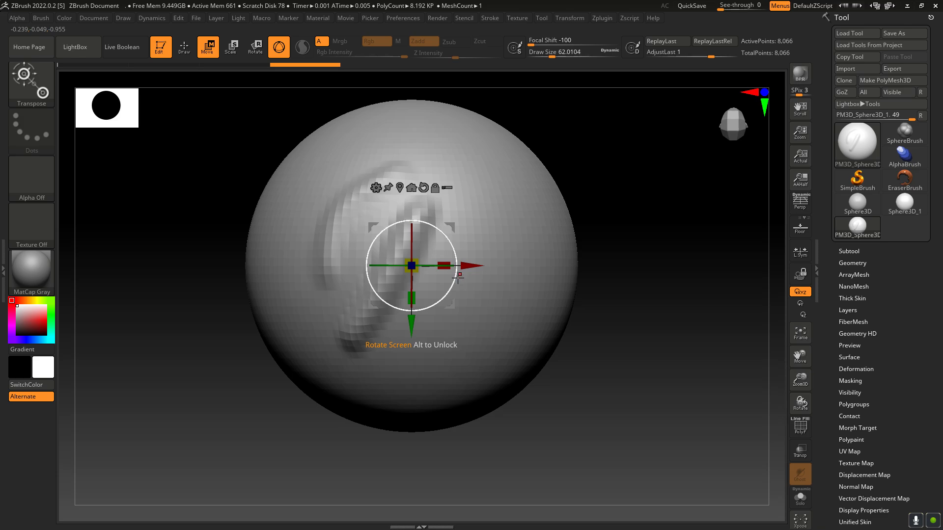
Step: Cycle repeatedly through the Move, Scale and Rotate transform modes without transforming the sphere
{"action": "key", "text": "e"}
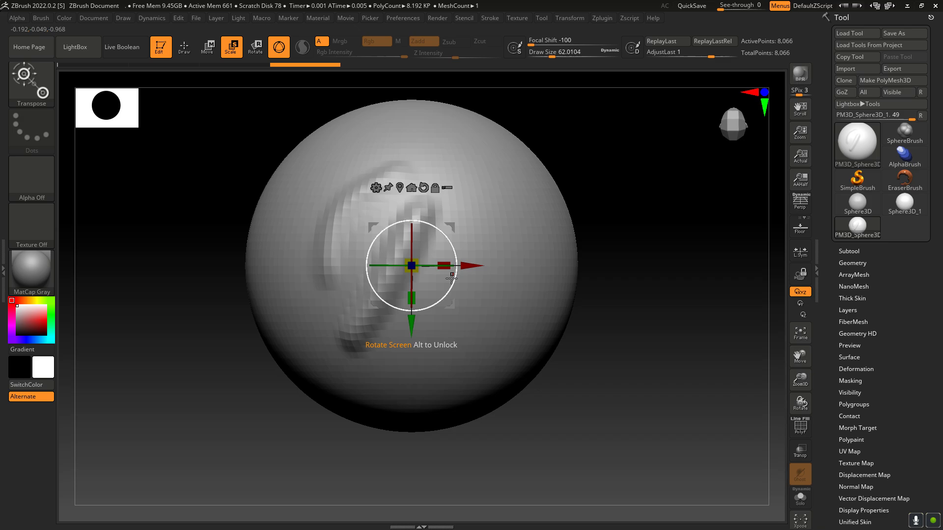
{"action": "key", "text": "r"}
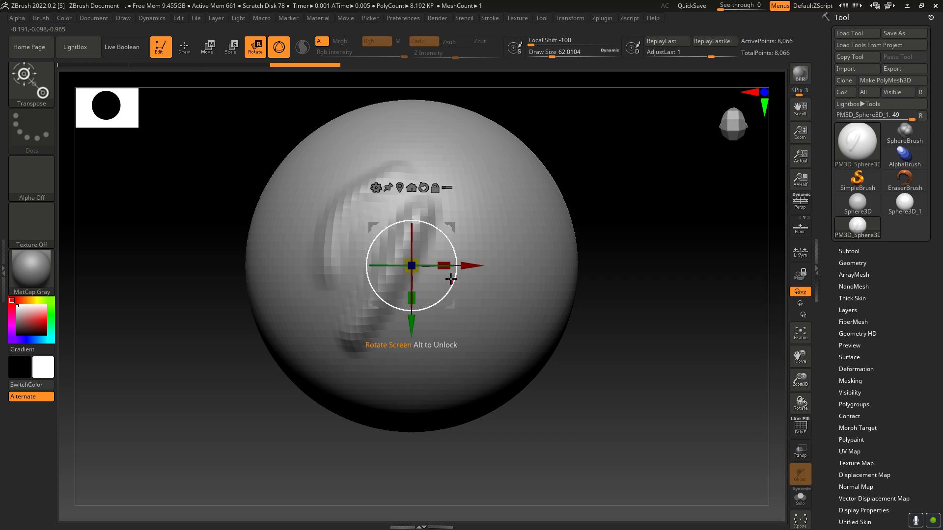
{"action": "key", "text": "w"}
{"action": "key", "text": "e"}
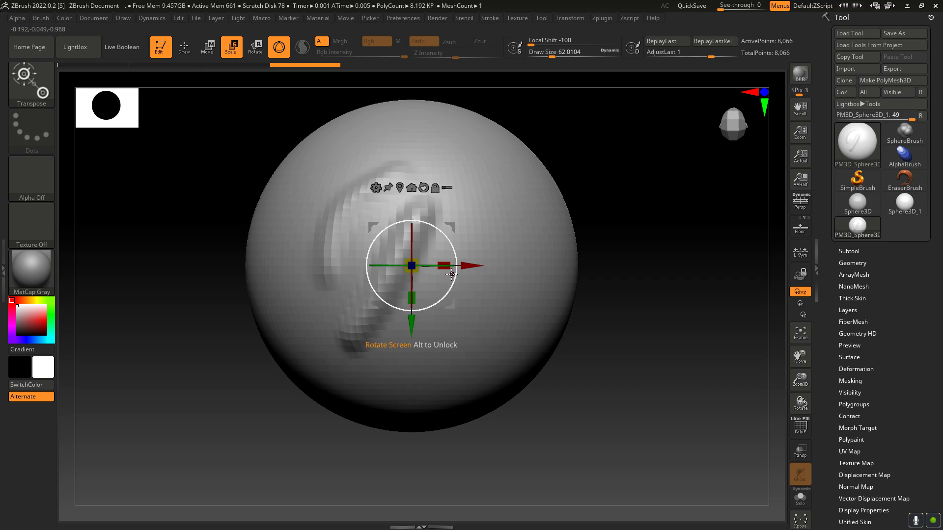
{"action": "key", "text": "r"}
{"action": "key", "text": "w"}
{"action": "key", "text": "e"}
{"action": "key", "text": "r"}
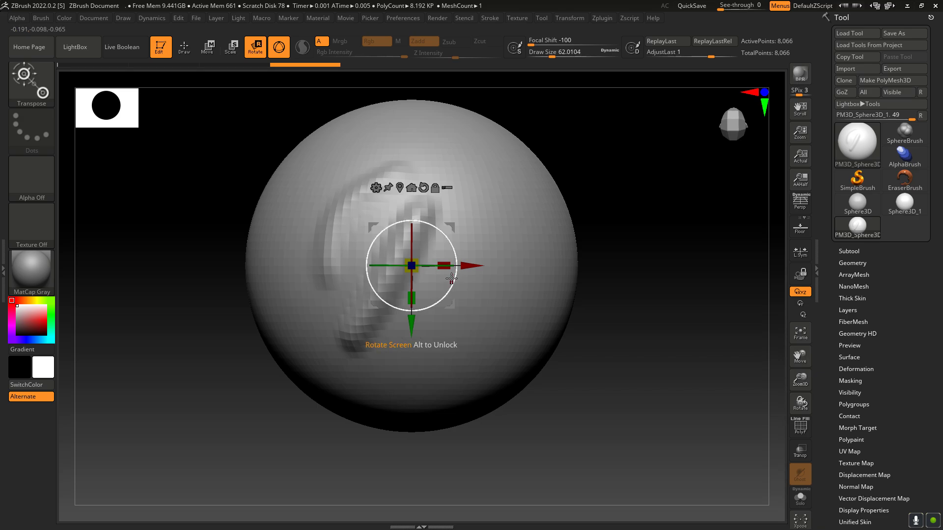
{"action": "key", "text": "w"}
{"action": "key", "text": "e"}
{"action": "key", "text": "r"}
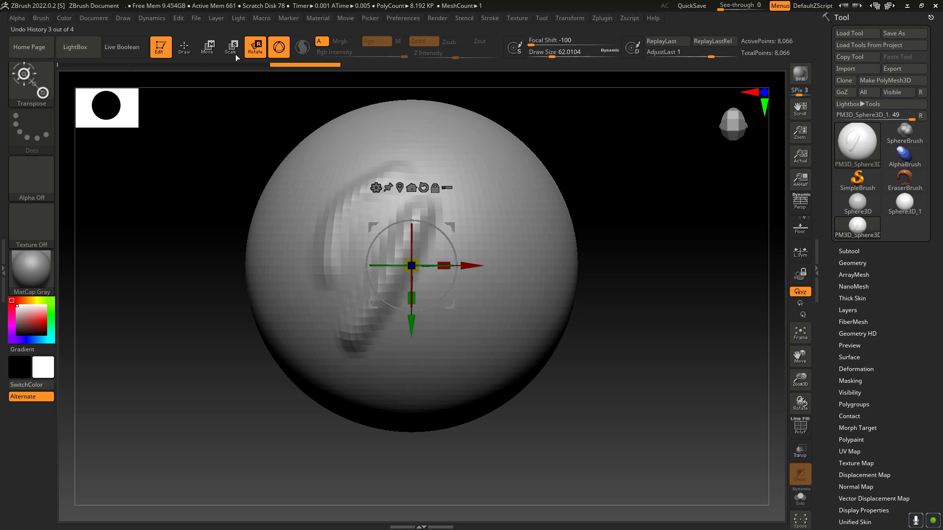
Step: Move the sphere along the red axis to the right of the canvas centre
{"action": "left_click", "coordinate": [209, 48]}
{"action": "left_click_drag", "start_coordinate": [473, 265], "coordinate": [524, 253]}
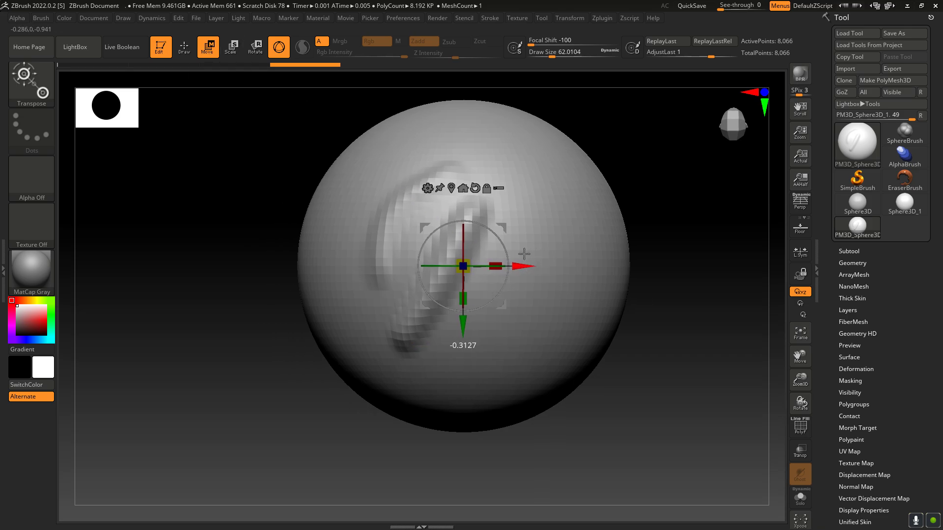
Step: Try scaling the sphere down uniformly and rotating it with the gizmo, and undo both transformations
{"action": "left_click", "coordinate": [234, 52]}
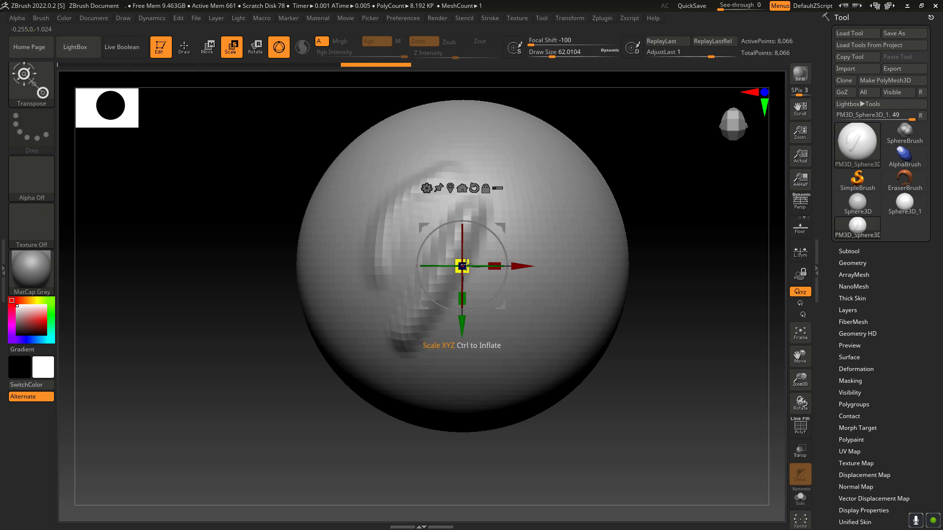
{"action": "left_click_drag", "start_coordinate": [470, 260], "coordinate": [366, 265]}
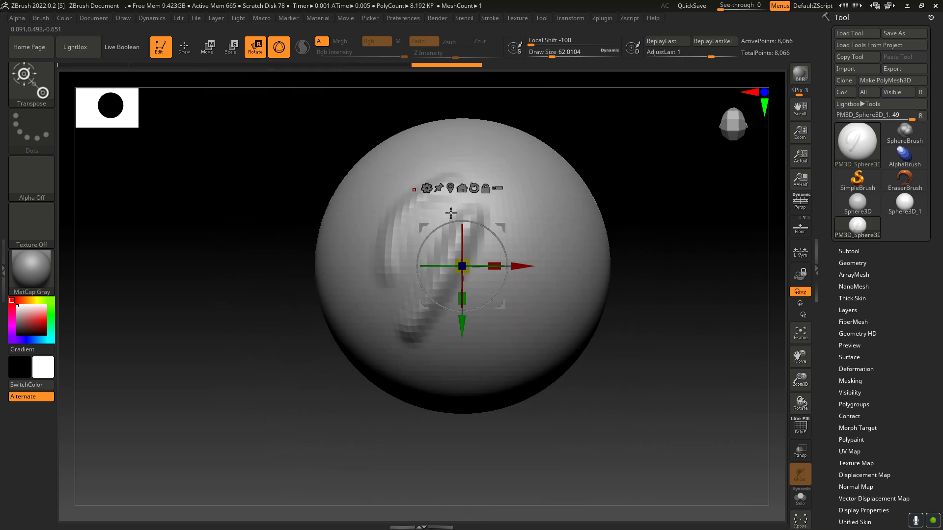
{"action": "left_click", "coordinate": [254, 49]}
{"action": "mouse_move", "coordinate": [495, 240]}
{"action": "left_mouse_down"}
{"action": "mouse_move", "coordinate": [513, 285]}
{"action": "mouse_move", "coordinate": [506, 267]}
{"action": "mouse_move", "coordinate": [521, 201]}
{"action": "left_mouse_up"}
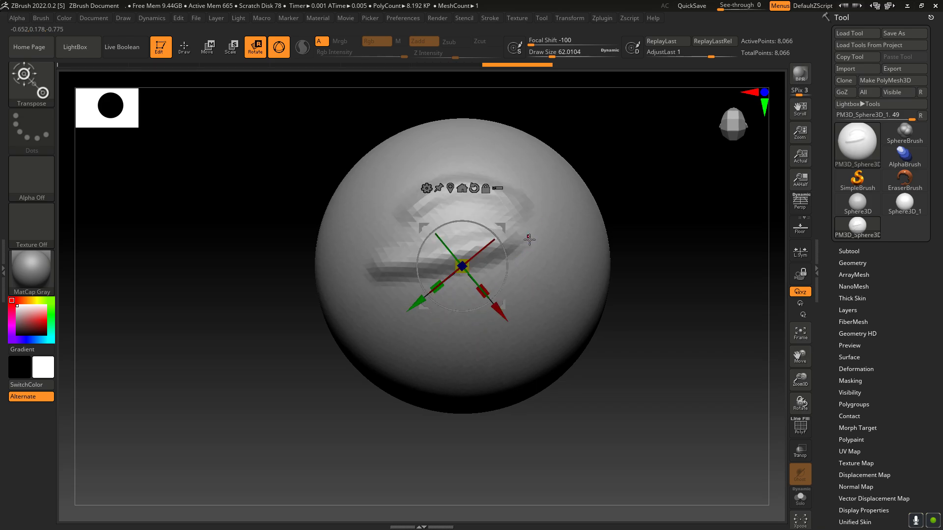
{"action": "key", "text": "ctrl+z"}
{"action": "key", "text": "ctrl+z"}
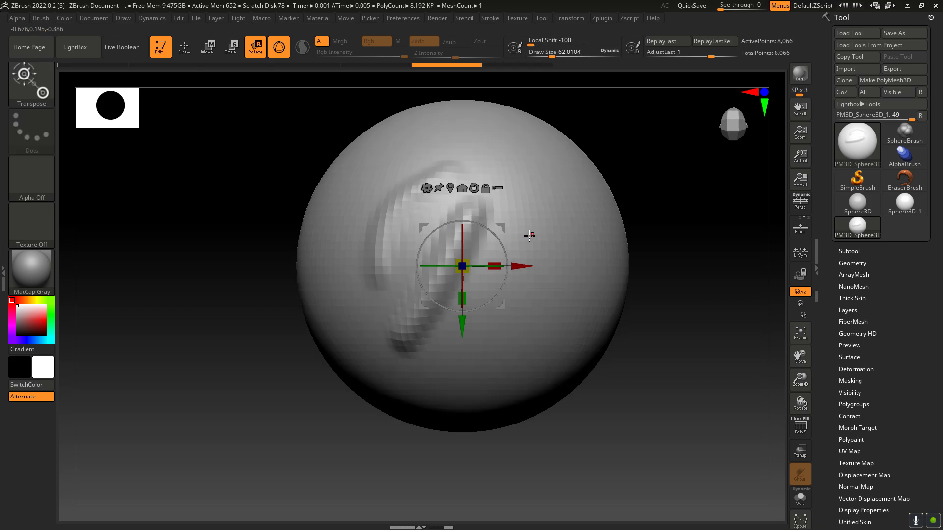
{"action": "key", "text": "ctrl+z"}
Step: Return to Move mode and inspect the sphere from the side, top, bottom and front along the coordinate axes
{"action": "left_click", "coordinate": [210, 48]}
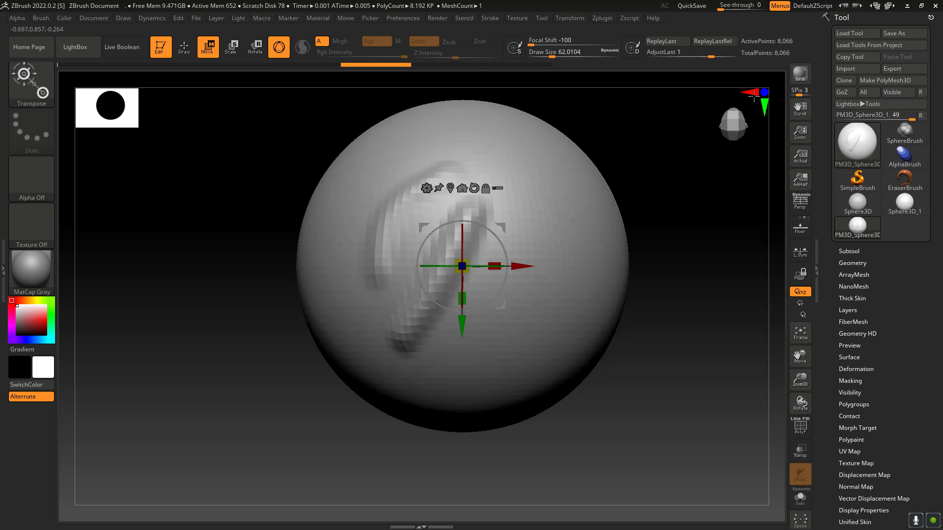
{"action": "mouse_move", "coordinate": [753, 96]}
{"action": "left_mouse_down"}
{"action": "mouse_move", "coordinate": [745, 113]}
{"action": "mouse_move", "coordinate": [764, 109]}
{"action": "left_mouse_up"}
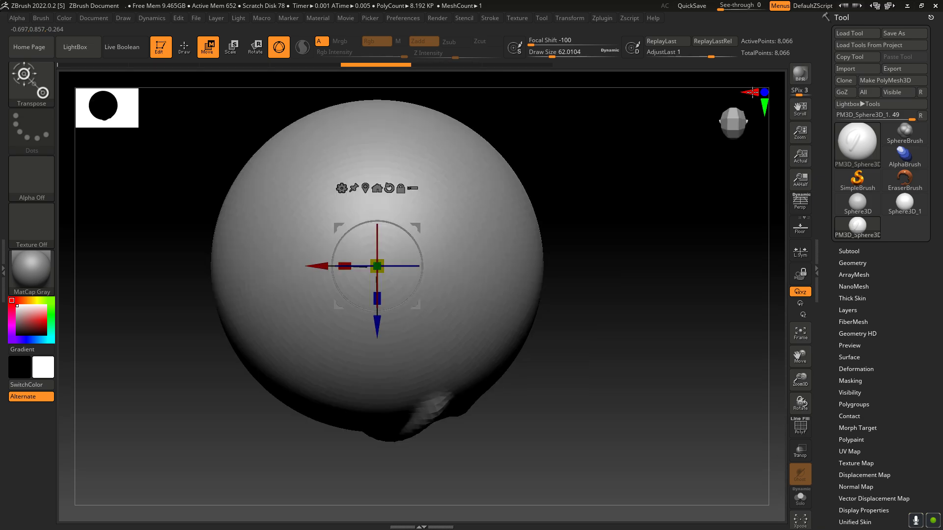
{"action": "left_click", "coordinate": [752, 92]}
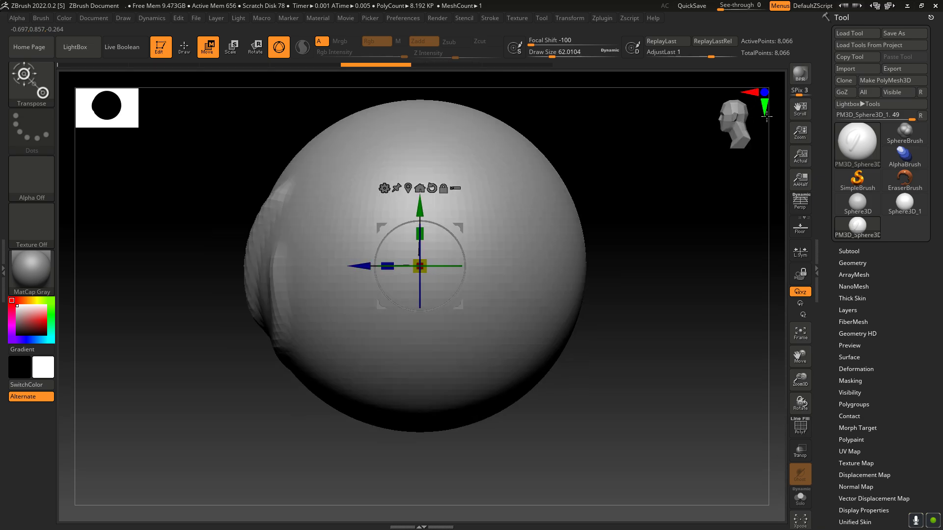
{"action": "left_click", "coordinate": [763, 106]}
{"action": "left_click", "coordinate": [756, 92]}
{"action": "left_click", "coordinate": [764, 106]}
{"action": "left_click", "coordinate": [765, 106]}
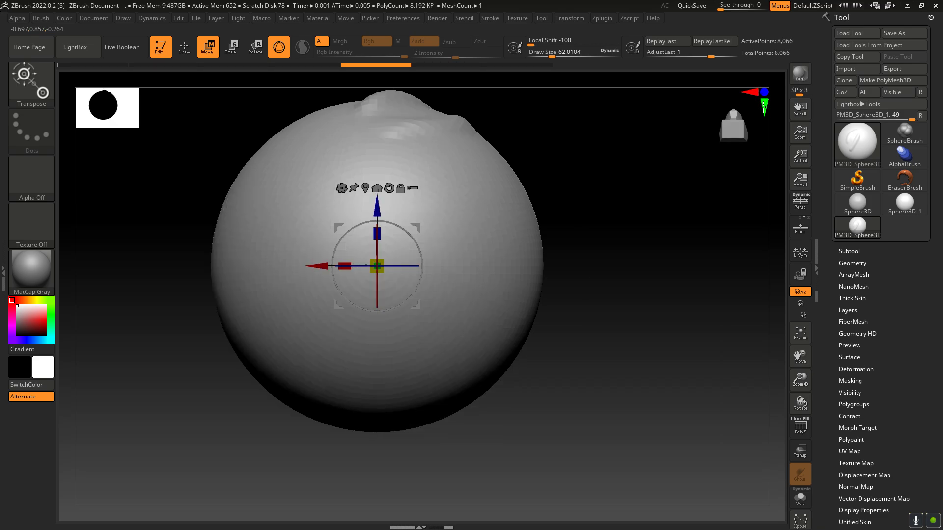
{"action": "left_click", "coordinate": [763, 106]}
{"action": "left_click", "coordinate": [763, 106]}
{"action": "left_click", "coordinate": [764, 107]}
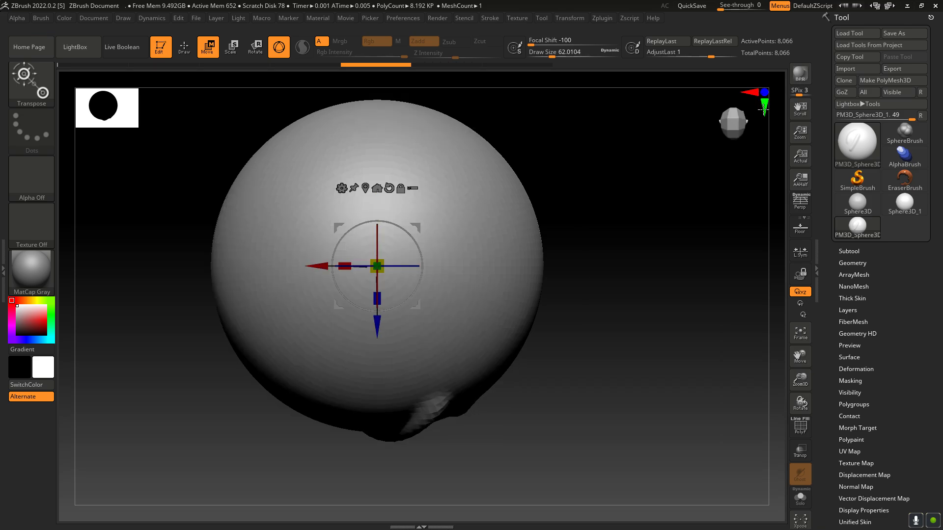
{"action": "left_click", "coordinate": [765, 92]}
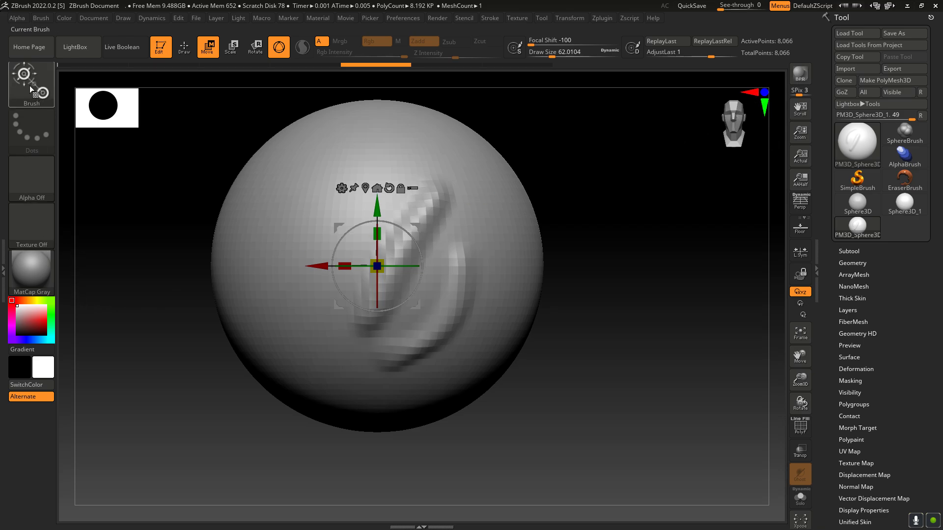
Step: Look through the 3D sculpting brush library without choosing a brush
{"action": "left_click", "coordinate": [39, 97]}
{"action": "left_click", "coordinate": [31, 85]}
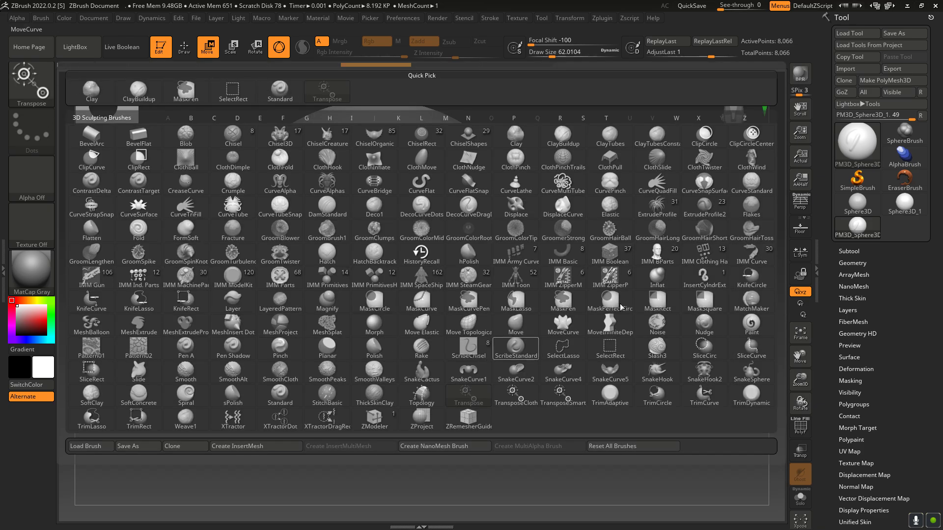
{"action": "mouse_move", "coordinate": [341, 214]}
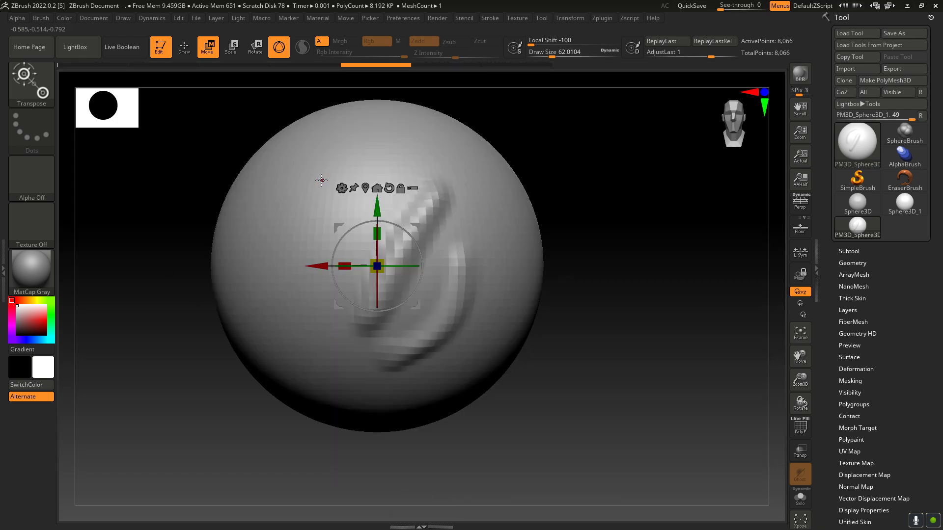
Step: Move the sphere slightly down and to the right, place the gizmo on its surface and re-centre the gizmo on the mesh
{"action": "mouse_move", "coordinate": [379, 206]}
{"action": "left_mouse_down"}
{"action": "mouse_move", "coordinate": [379, 184]}
{"action": "mouse_move", "coordinate": [379, 216]}
{"action": "left_mouse_up"}
{"action": "mouse_move", "coordinate": [318, 278]}
{"action": "left_mouse_down"}
{"action": "mouse_move", "coordinate": [301, 278]}
{"action": "mouse_move", "coordinate": [336, 277]}
{"action": "left_mouse_up"}
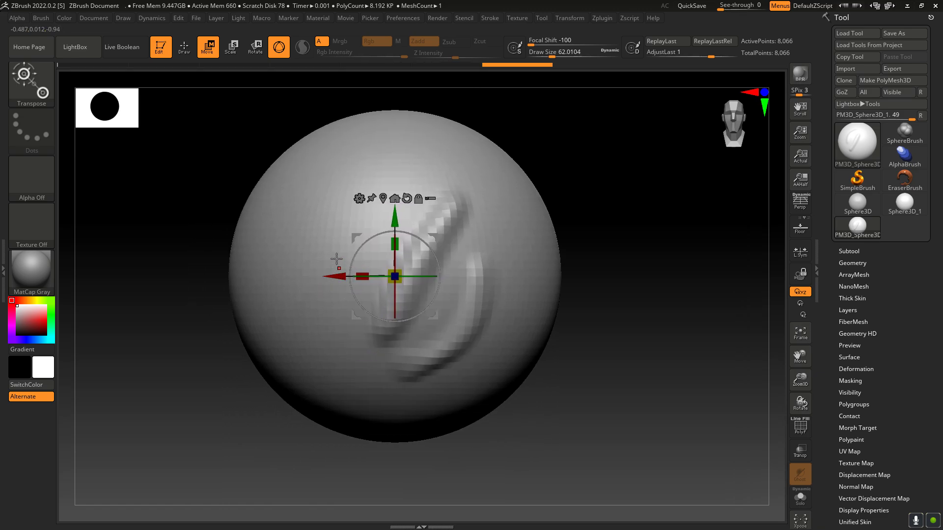
{"action": "left_click", "coordinate": [355, 205]}
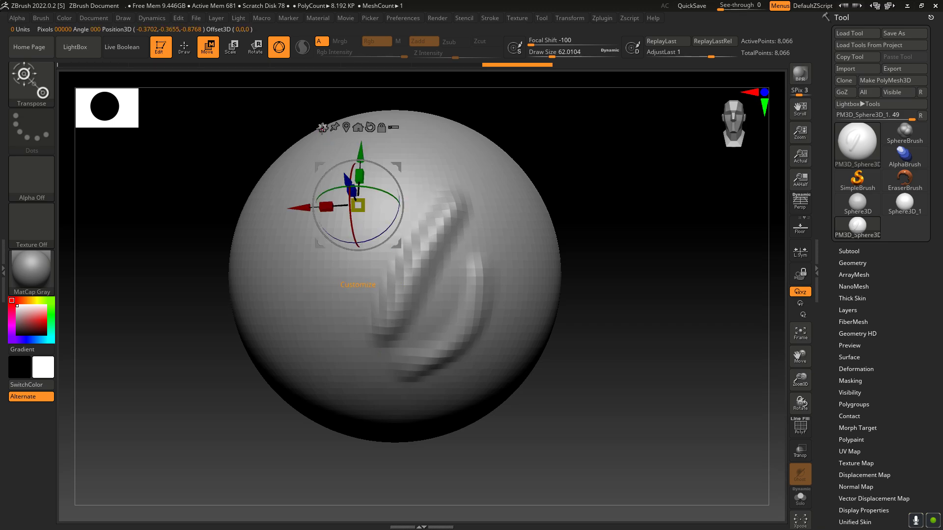
{"action": "left_click", "coordinate": [347, 127]}
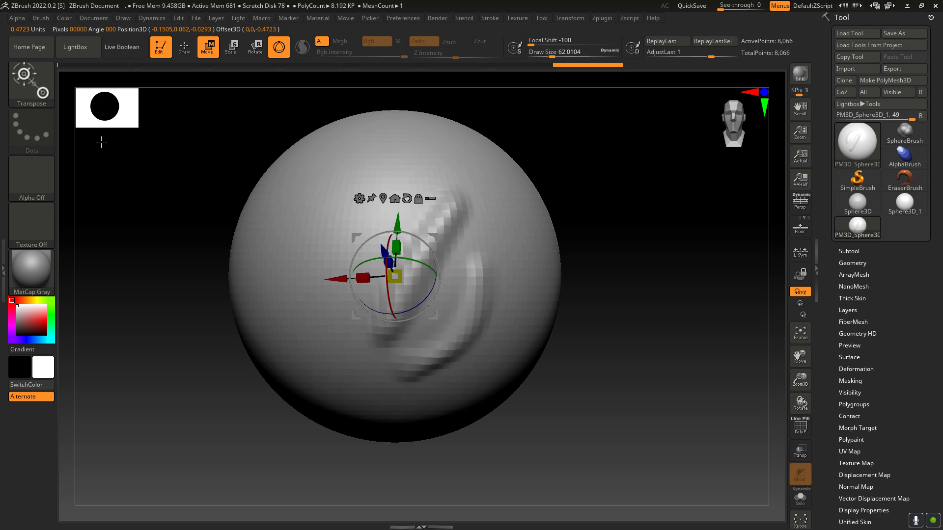
Step: Choose the Move brush, try larger and smaller brush sizes, and set its Draw Size to 306
{"action": "left_click", "coordinate": [22, 85]}
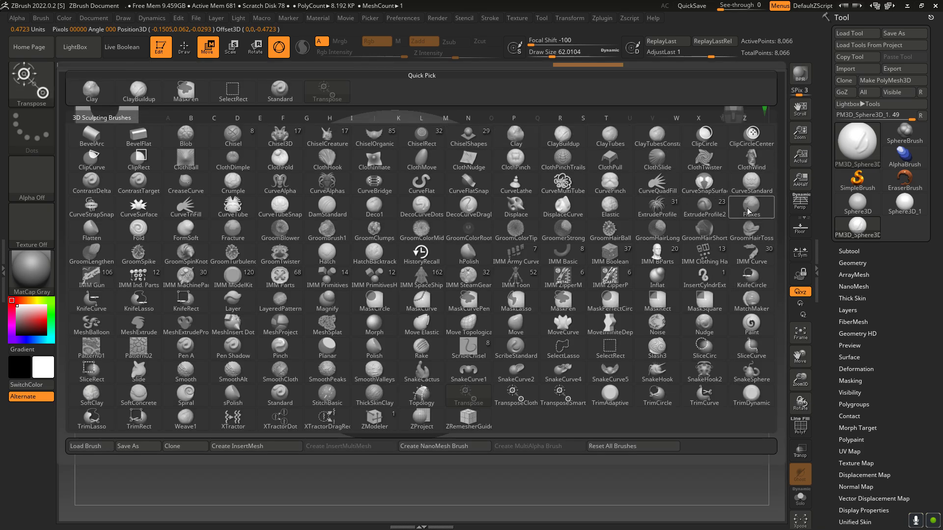
{"action": "left_click", "coordinate": [515, 328]}
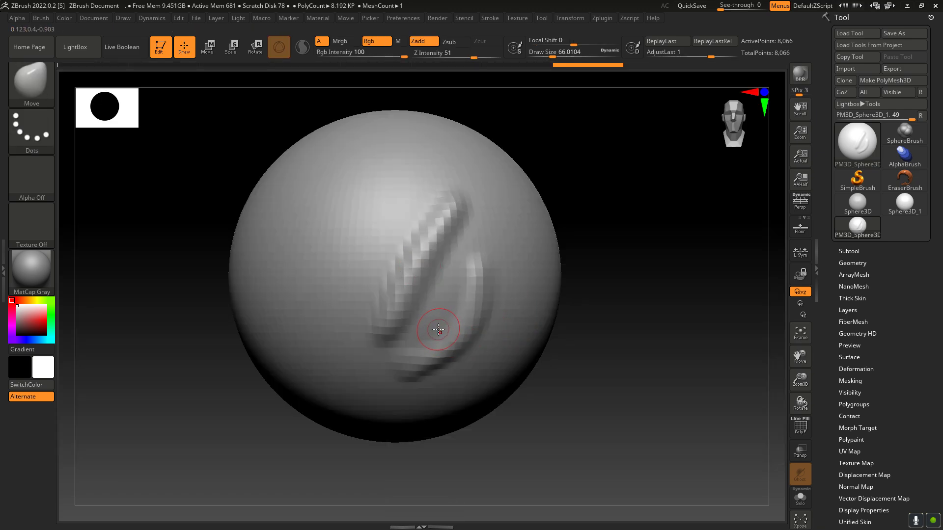
{"action": "key", "text": "bracketright"}
{"action": "key", "text": "bracketright"}
{"action": "key", "text": "bracketright"}
{"action": "key", "text": "bracketright"}
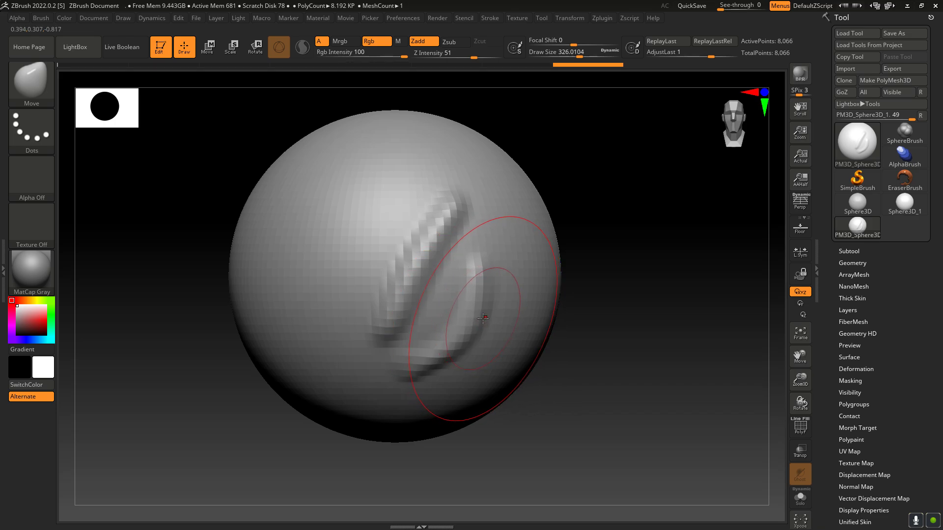
{"action": "key", "text": "bracketleft"}
{"action": "key", "text": "bracketleft"}
{"action": "key", "text": "bracketleft"}
{"action": "key", "text": "bracketleft"}
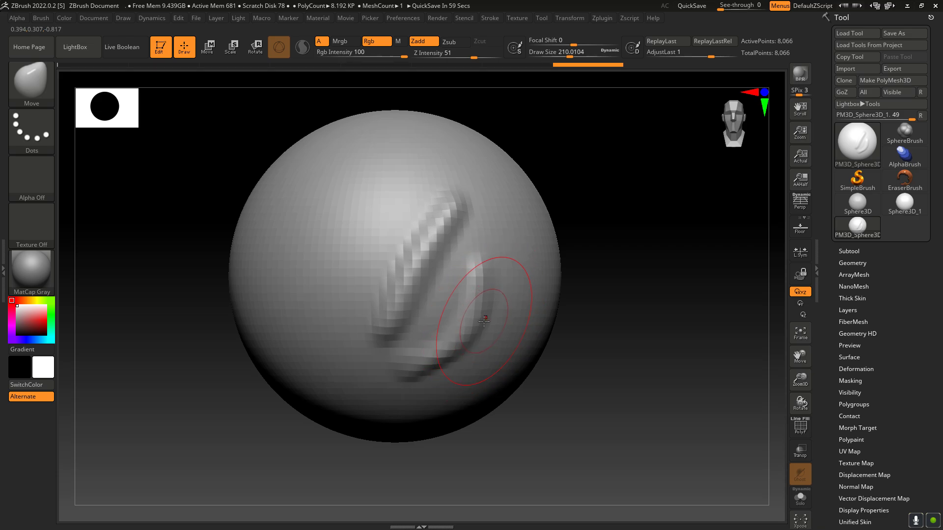
{"action": "key", "text": "bracketleft"}
{"action": "key", "text": "bracketleft"}
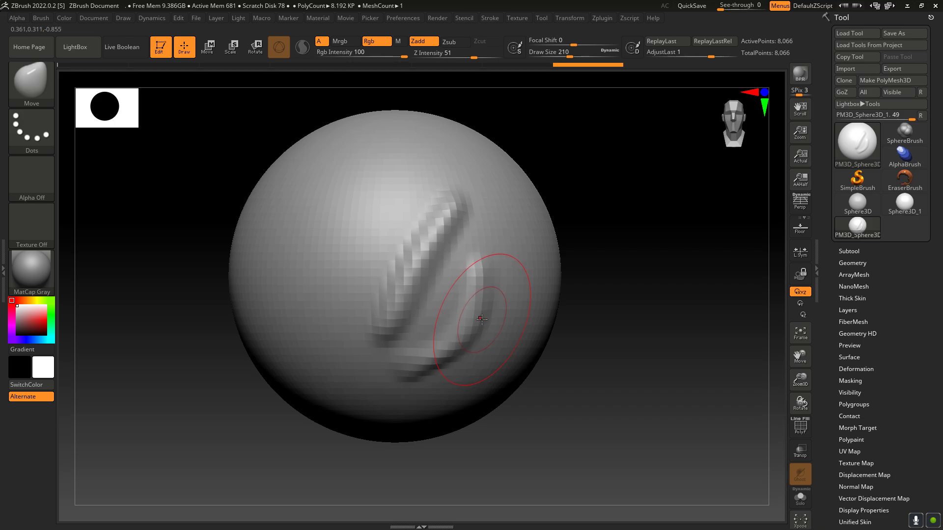
{"action": "key", "text": "bracketleft"}
{"action": "key", "text": "bracketright"}
Step: Try pulling the sphere's lower right edge outward with the Move brush and undo the stroke
{"action": "left_click_drag", "start_coordinate": [458, 410], "coordinate": [472, 439]}
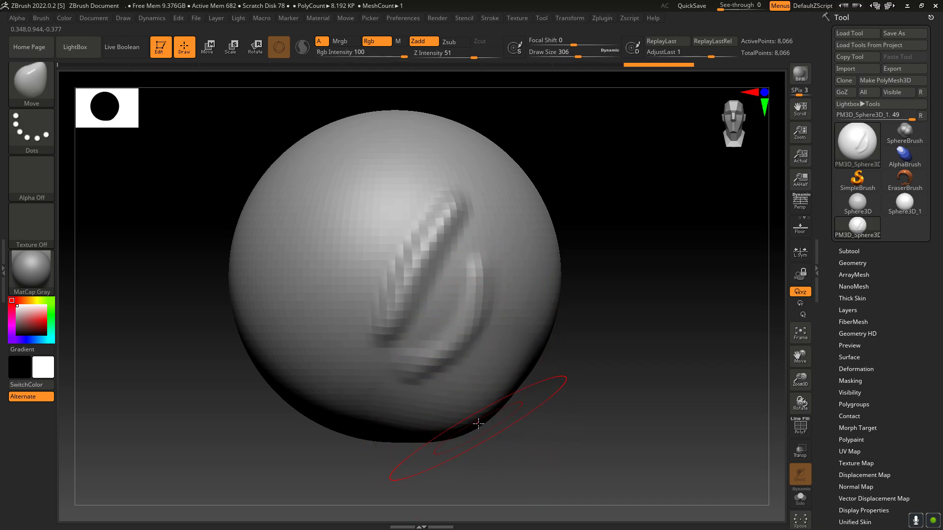
{"action": "key", "text": "ctrl+z"}
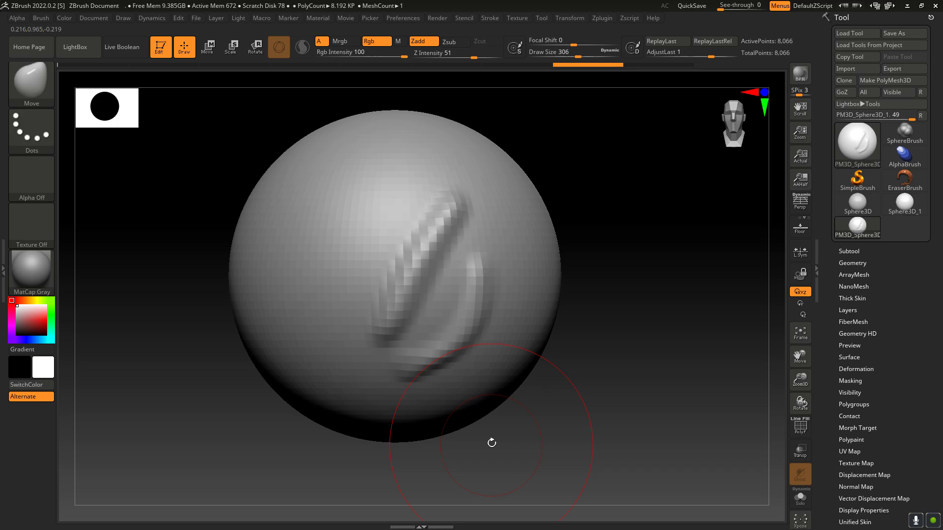
Step: Activate symmetry across the X axis for sculpting on the sphere
{"action": "left_click", "coordinate": [571, 21]}
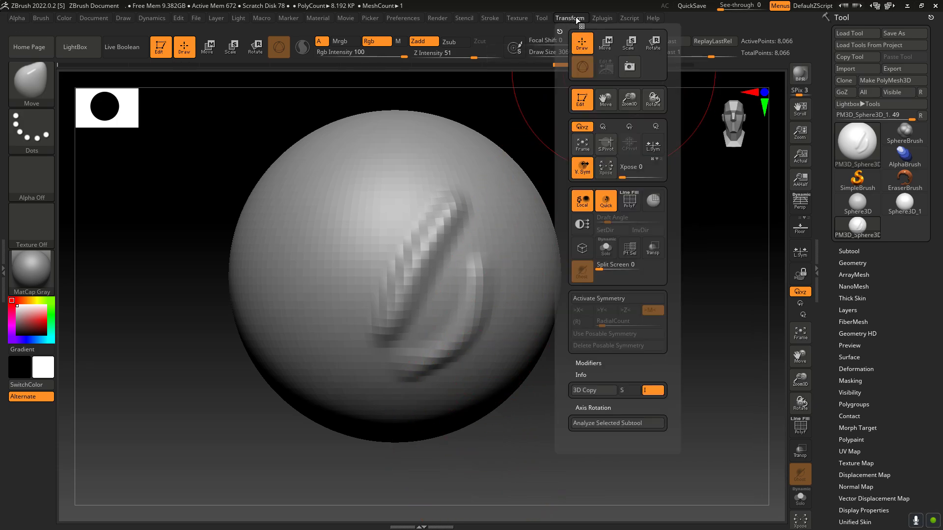
{"action": "left_click", "coordinate": [572, 19]}
{"action": "left_click", "coordinate": [599, 301]}
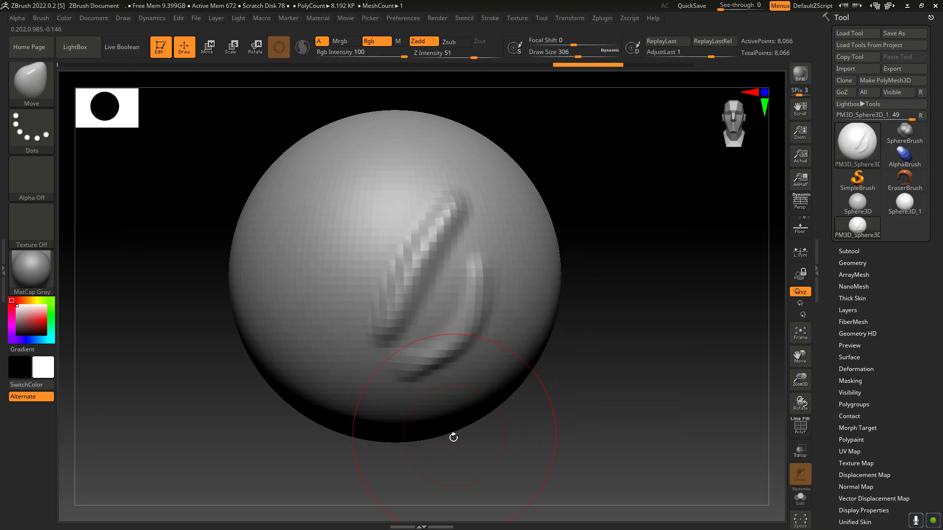
Step: Pull the sphere's underside down and fill out its lower sides with the Move brush to form an egg-shaped head
{"action": "left_click_drag", "start_coordinate": [433, 435], "coordinate": [435, 471]}
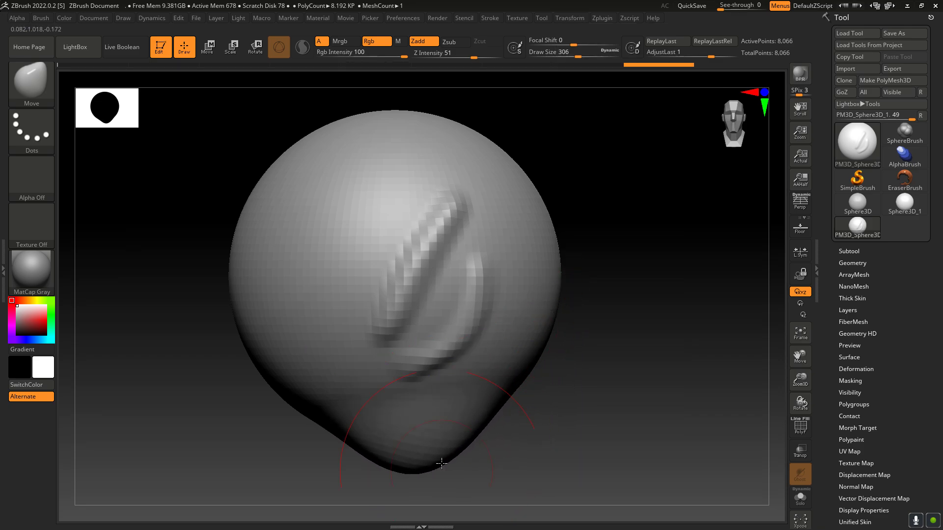
{"action": "left_click_drag", "start_coordinate": [478, 417], "coordinate": [495, 446]}
{"action": "left_click_drag", "start_coordinate": [505, 405], "coordinate": [518, 416]}
{"action": "left_click_drag", "start_coordinate": [535, 371], "coordinate": [545, 376]}
{"action": "left_click_drag", "start_coordinate": [550, 326], "coordinate": [558, 329]}
{"action": "mouse_move", "coordinate": [465, 415]}
{"action": "left_mouse_down"}
{"action": "mouse_move", "coordinate": [472, 426]}
{"action": "mouse_move", "coordinate": [470, 413]}
{"action": "left_mouse_up"}
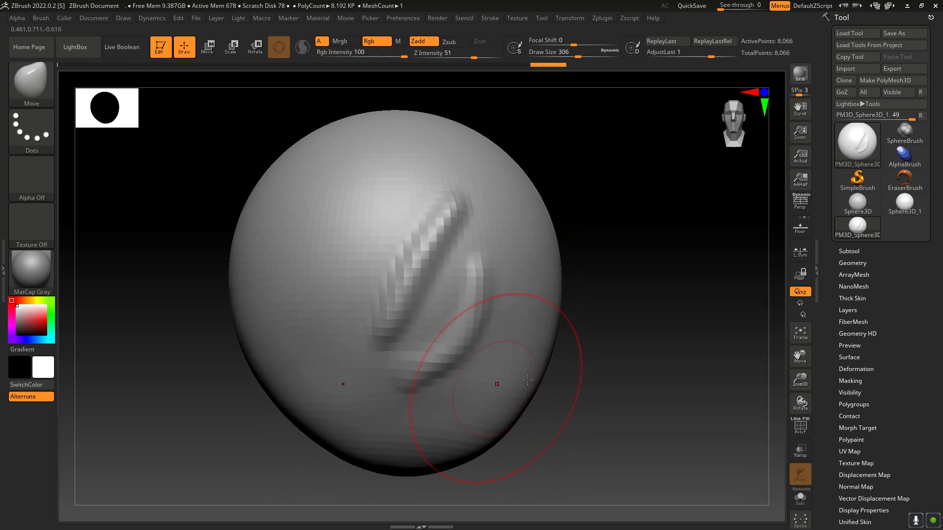
Step: Smooth away the raised stroke marks on the front of the head
{"action": "left_click_drag", "start_coordinate": [801, 401], "coordinate": [785, 398]}
{"action": "left_click_drag", "start_coordinate": [443, 338], "coordinate": [436, 324]}
{"action": "left_click_drag", "start_coordinate": [418, 285], "coordinate": [428, 282]}
{"action": "mouse_move", "coordinate": [431, 249]}
{"action": "left_mouse_down"}
{"action": "mouse_move", "coordinate": [440, 245]}
{"action": "mouse_move", "coordinate": [441, 349]}
{"action": "left_mouse_up"}
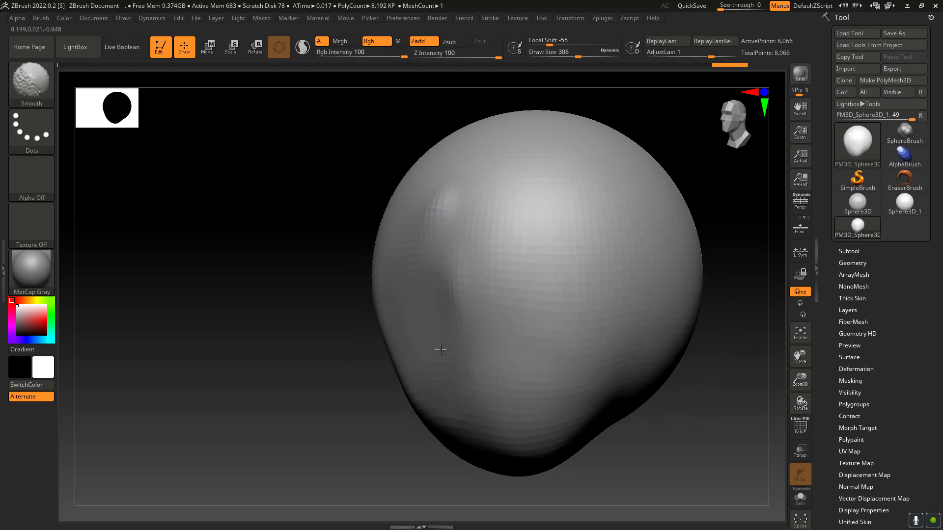
{"action": "left_click_drag", "start_coordinate": [472, 376], "coordinate": [486, 380], "text": "shift"}
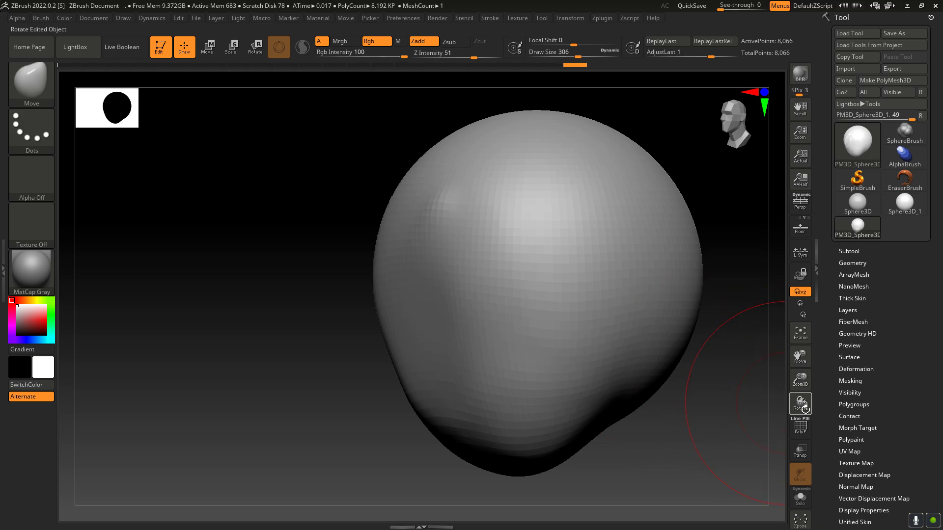
Step: In side view, pull the chin down and forward and adjust the face profile with the Move brush
{"action": "mouse_move", "coordinate": [800, 407]}
{"action": "left_mouse_down"}
{"action": "mouse_move", "coordinate": [795, 390]}
{"action": "mouse_move", "coordinate": [797, 400]}
{"action": "left_mouse_up"}
{"action": "left_click_drag", "start_coordinate": [800, 356], "coordinate": [764, 313]}
{"action": "left_click_drag", "start_coordinate": [438, 394], "coordinate": [448, 444]}
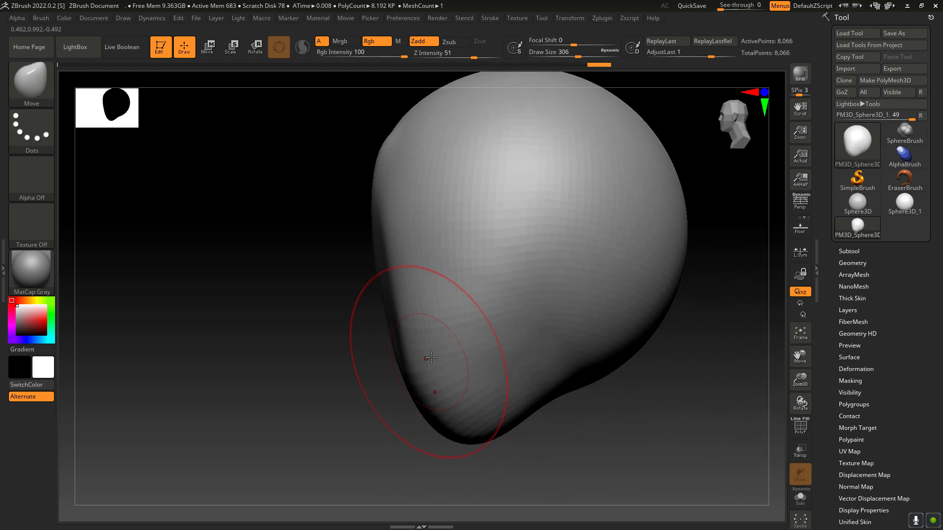
{"action": "left_click_drag", "start_coordinate": [405, 330], "coordinate": [387, 325]}
{"action": "left_click_drag", "start_coordinate": [329, 287], "coordinate": [362, 290]}
{"action": "left_click_drag", "start_coordinate": [467, 314], "coordinate": [484, 319]}
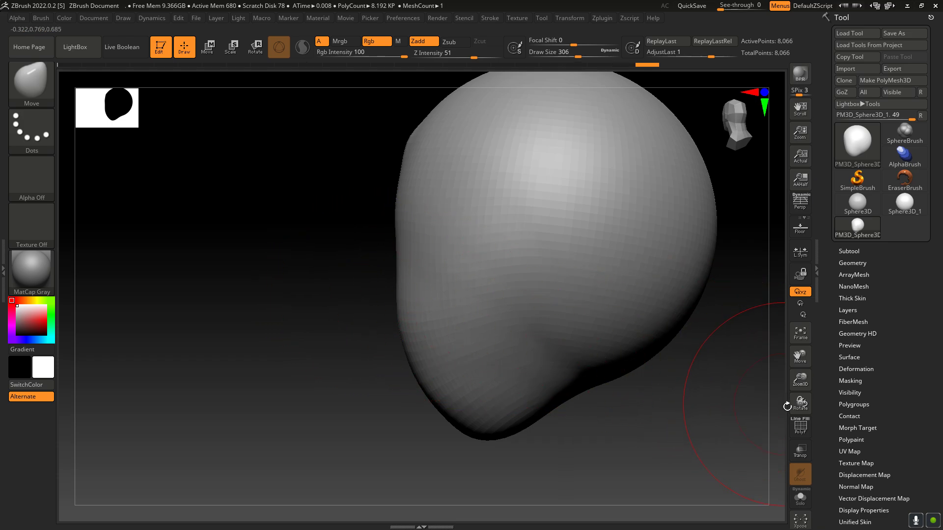
Step: Reshape the front of the face in profile with the Move brush and smooth the dented area
{"action": "left_click_drag", "start_coordinate": [801, 408], "coordinate": [478, 322]}
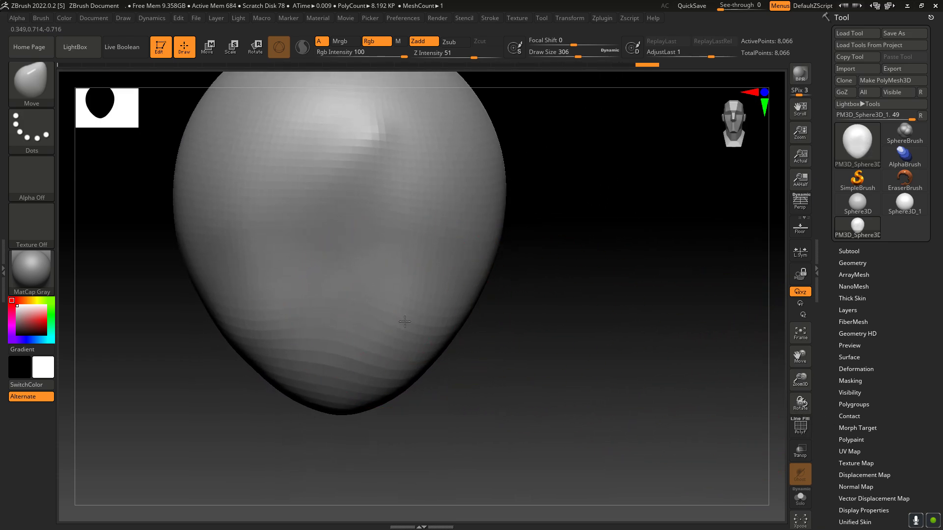
{"action": "left_click_drag", "start_coordinate": [800, 404], "coordinate": [564, 343]}
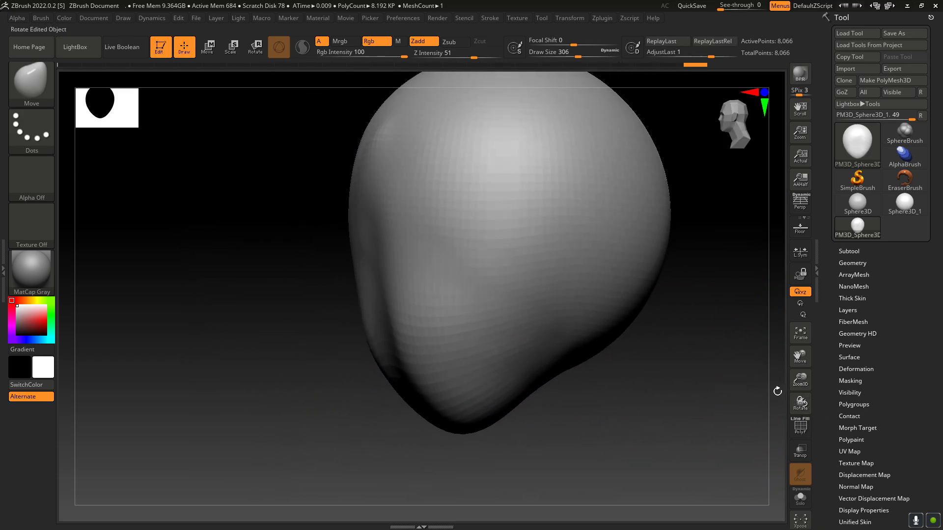
{"action": "mouse_move", "coordinate": [380, 309]}
{"action": "left_mouse_down"}
{"action": "mouse_move", "coordinate": [362, 313]}
{"action": "mouse_move", "coordinate": [377, 348]}
{"action": "left_mouse_up"}
{"action": "mouse_move", "coordinate": [405, 387]}
{"action": "left_mouse_down"}
{"action": "mouse_move", "coordinate": [399, 407]}
{"action": "mouse_move", "coordinate": [392, 381]}
{"action": "left_mouse_up"}
{"action": "left_click_drag", "start_coordinate": [386, 333], "coordinate": [384, 324]}
{"action": "mouse_move", "coordinate": [371, 279]}
{"action": "left_mouse_down"}
{"action": "mouse_move", "coordinate": [373, 240]}
{"action": "mouse_move", "coordinate": [378, 274]}
{"action": "left_mouse_up"}
{"action": "key", "text": "shift"}
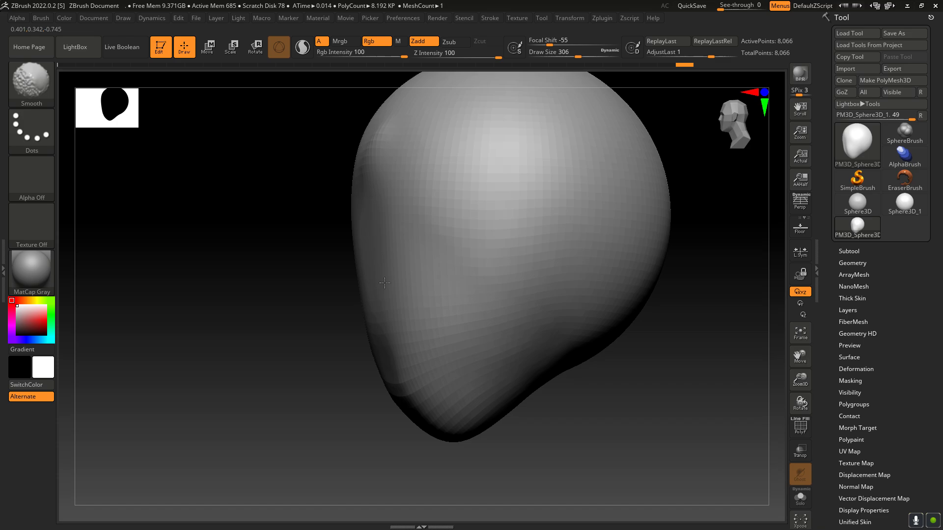
Step: From the front, push the sides of the head slightly inward with mirrored Move brush strokes
{"action": "left_click_drag", "start_coordinate": [800, 401], "coordinate": [820, 408]}
{"action": "left_click_drag", "start_coordinate": [799, 356], "coordinate": [823, 398]}
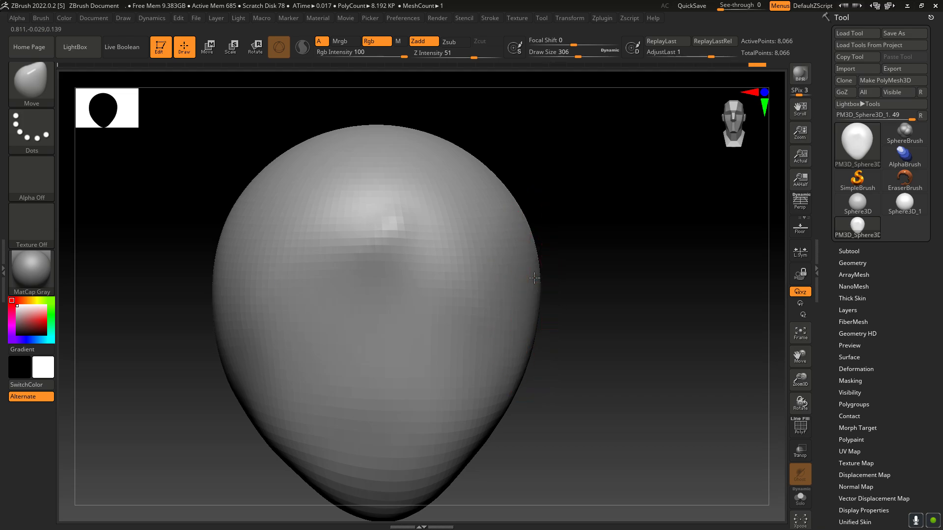
{"action": "left_click_drag", "start_coordinate": [535, 278], "coordinate": [528, 270]}
{"action": "mouse_move", "coordinate": [548, 318]}
{"action": "left_mouse_down"}
{"action": "mouse_move", "coordinate": [521, 322]}
{"action": "mouse_move", "coordinate": [514, 352]}
{"action": "left_mouse_up"}
{"action": "left_click_drag", "start_coordinate": [488, 322], "coordinate": [497, 320]}
{"action": "left_click_drag", "start_coordinate": [505, 278], "coordinate": [499, 290], "text": "shift"}
Step: Pull the brow and forehead upward with the Move brush, flatten the crown and smooth the forehead
{"action": "left_click_drag", "start_coordinate": [393, 238], "coordinate": [403, 218]}
{"action": "left_click_drag", "start_coordinate": [395, 220], "coordinate": [401, 198]}
{"action": "mouse_move", "coordinate": [328, 221]}
{"action": "left_mouse_down"}
{"action": "mouse_move", "coordinate": [323, 203]}
{"action": "mouse_move", "coordinate": [372, 206]}
{"action": "left_mouse_up"}
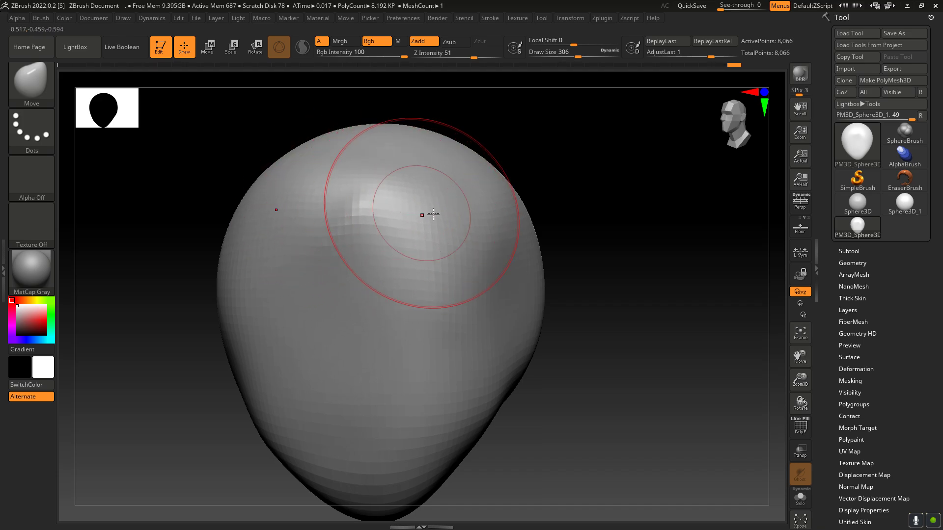
{"action": "mouse_move", "coordinate": [449, 177]}
{"action": "left_mouse_down"}
{"action": "mouse_move", "coordinate": [428, 159]}
{"action": "mouse_move", "coordinate": [383, 148]}
{"action": "left_mouse_up"}
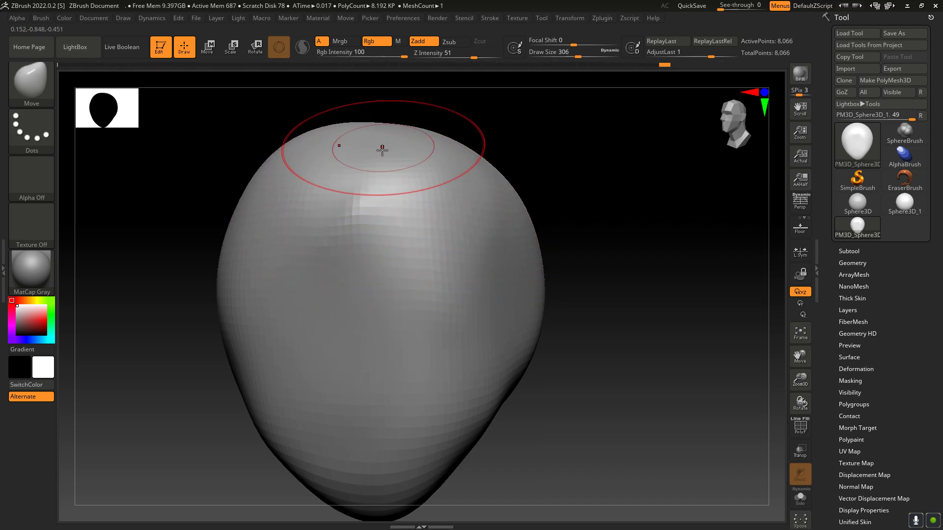
{"action": "left_click_drag", "start_coordinate": [364, 222], "coordinate": [386, 261], "text": "shift"}
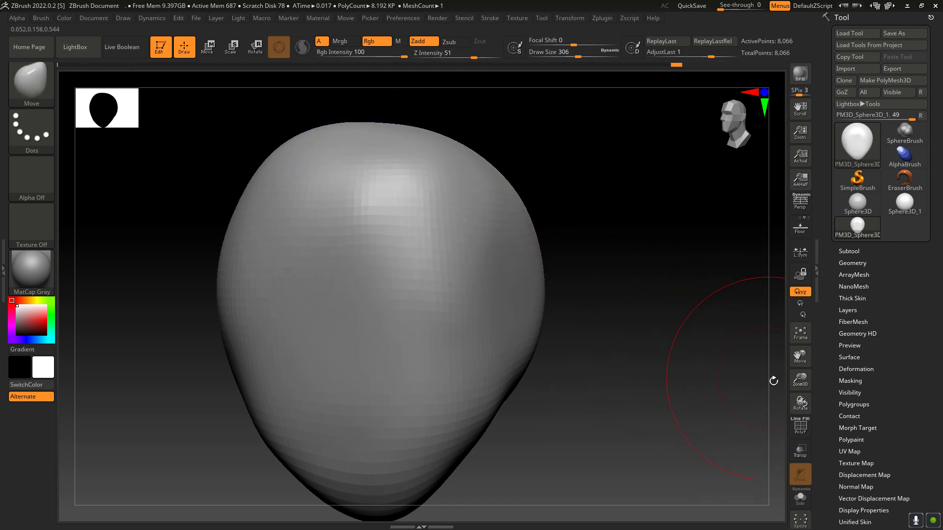
Step: Widen the lower part of the head with the Move brush to form a broad jaw
{"action": "left_click_drag", "start_coordinate": [800, 400], "coordinate": [807, 402]}
{"action": "left_click_drag", "start_coordinate": [443, 305], "coordinate": [435, 306]}
{"action": "left_click_drag", "start_coordinate": [800, 401], "coordinate": [799, 351]}
{"action": "mouse_move", "coordinate": [517, 432]}
{"action": "left_mouse_down"}
{"action": "mouse_move", "coordinate": [547, 431]}
{"action": "mouse_move", "coordinate": [584, 336]}
{"action": "left_mouse_up"}
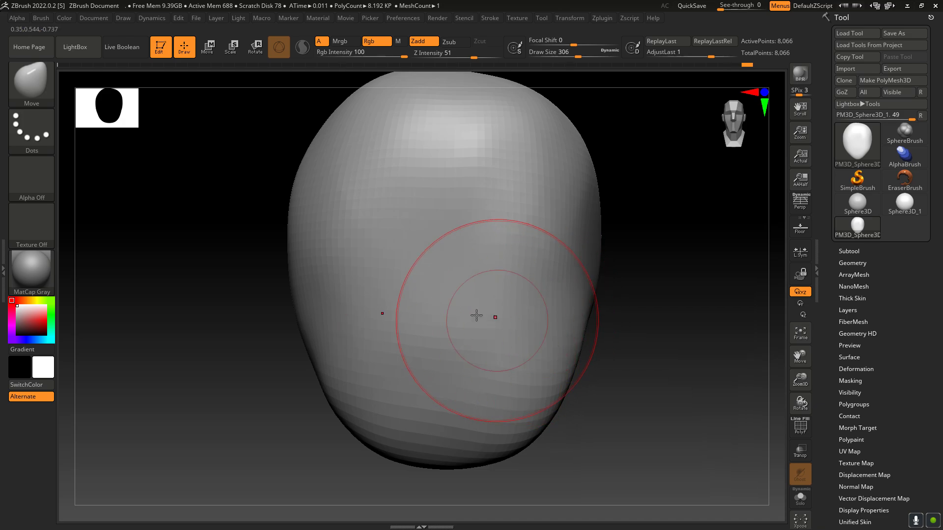
Step: Push the temples and sides of the head inward with the Move brush and smooth the face
{"action": "left_click_drag", "start_coordinate": [291, 275], "coordinate": [303, 276]}
{"action": "mouse_move", "coordinate": [296, 240]}
{"action": "left_mouse_down"}
{"action": "mouse_move", "coordinate": [305, 238]}
{"action": "mouse_move", "coordinate": [296, 211]}
{"action": "mouse_move", "coordinate": [304, 188]}
{"action": "mouse_move", "coordinate": [328, 170]}
{"action": "left_mouse_up"}
{"action": "left_click_drag", "start_coordinate": [331, 218], "coordinate": [345, 221]}
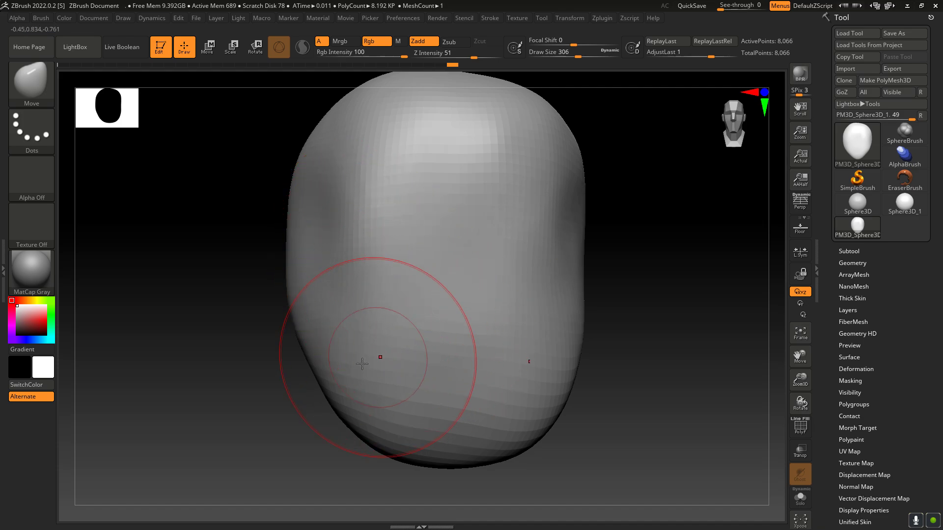
{"action": "mouse_move", "coordinate": [295, 311]}
{"action": "left_mouse_down"}
{"action": "mouse_move", "coordinate": [305, 309]}
{"action": "mouse_move", "coordinate": [289, 287]}
{"action": "mouse_move", "coordinate": [331, 295]}
{"action": "mouse_move", "coordinate": [273, 309]}
{"action": "mouse_move", "coordinate": [302, 282]}
{"action": "left_mouse_up"}
{"action": "left_click_drag", "start_coordinate": [289, 246], "coordinate": [290, 213]}
{"action": "mouse_move", "coordinate": [393, 283]}
{"action": "left_mouse_down", "text": "shift"}
{"action": "mouse_move", "coordinate": [401, 310]}
{"action": "mouse_move", "coordinate": [402, 252]}
{"action": "left_mouse_up", "text": "shift"}
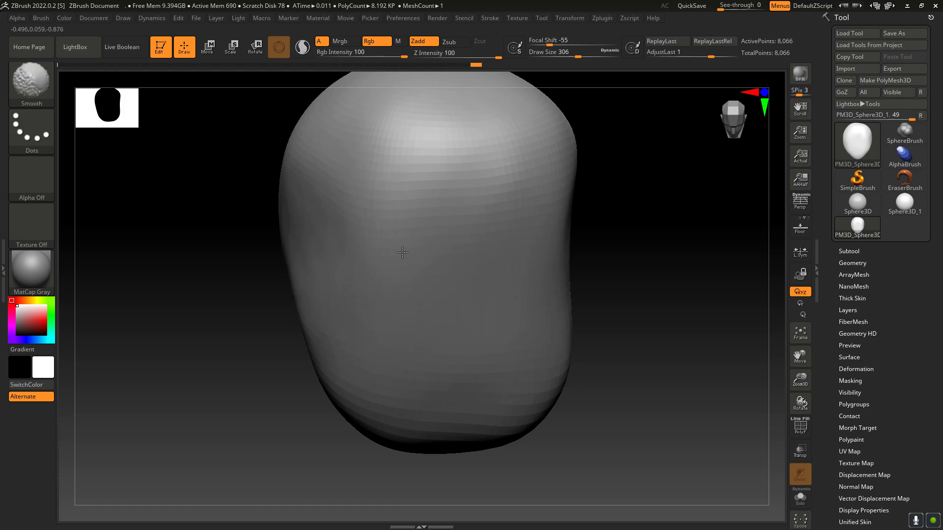
Step: Narrow the jaw and chin with mirrored Move brush strokes
{"action": "left_click_drag", "start_coordinate": [799, 402], "coordinate": [726, 385]}
{"action": "left_click_drag", "start_coordinate": [553, 392], "coordinate": [540, 389]}
{"action": "left_click_drag", "start_coordinate": [499, 397], "coordinate": [511, 389]}
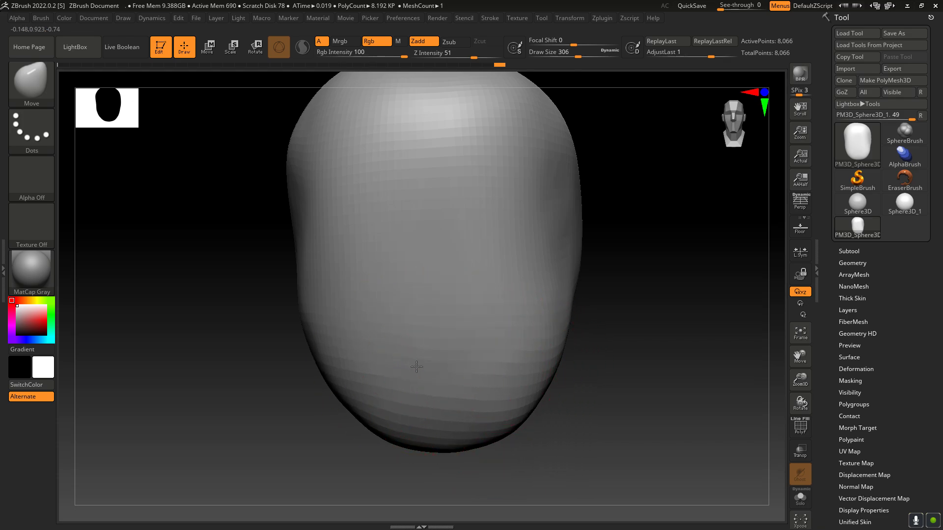
{"action": "mouse_move", "coordinate": [564, 333]}
{"action": "left_mouse_down"}
{"action": "mouse_move", "coordinate": [544, 337]}
{"action": "mouse_move", "coordinate": [542, 361]}
{"action": "left_mouse_up"}
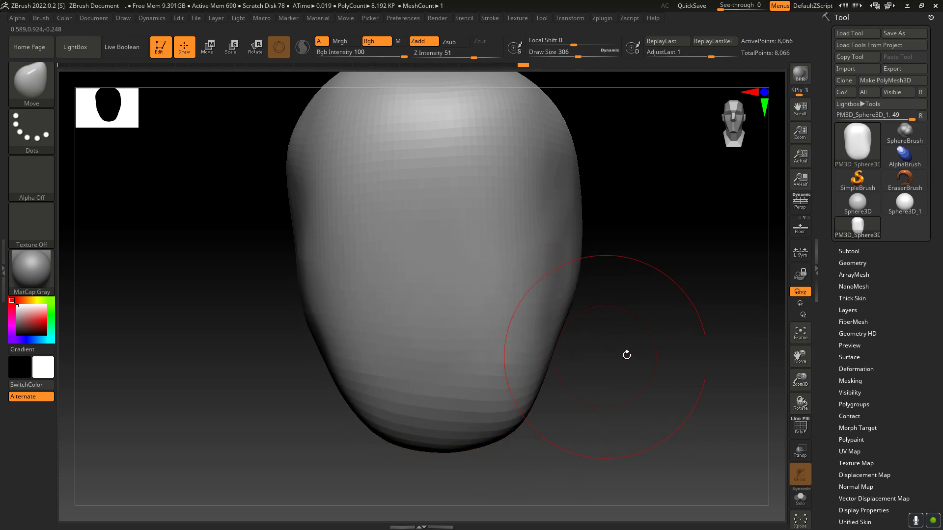
Step: In side view, pull a long neck down and back from the underside of the head with the Move brush
{"action": "mouse_move", "coordinate": [785, 403]}
{"action": "left_mouse_down"}
{"action": "mouse_move", "coordinate": [771, 382]}
{"action": "mouse_move", "coordinate": [773, 398]}
{"action": "left_mouse_up"}
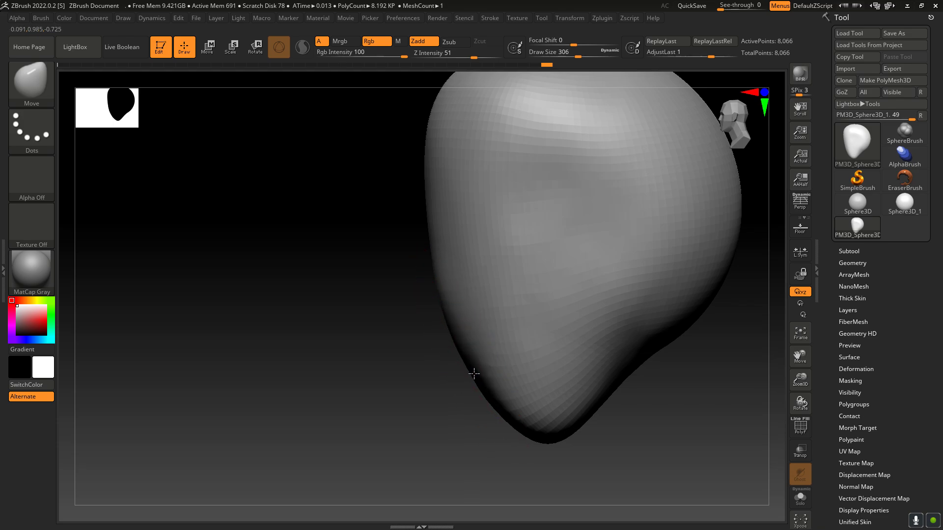
{"action": "left_click_drag", "start_coordinate": [800, 403], "coordinate": [800, 393]}
{"action": "left_click_drag", "start_coordinate": [800, 358], "coordinate": [717, 347]}
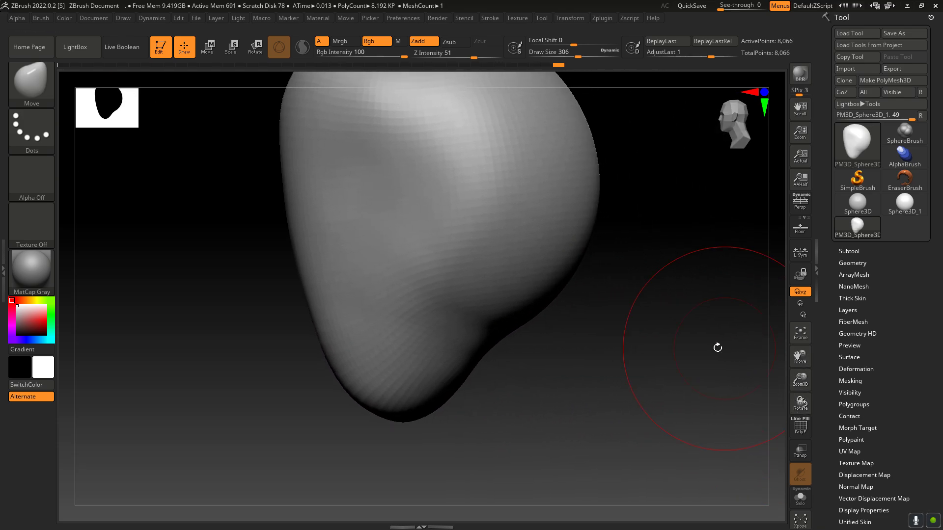
{"action": "left_click_drag", "start_coordinate": [509, 323], "coordinate": [631, 465]}
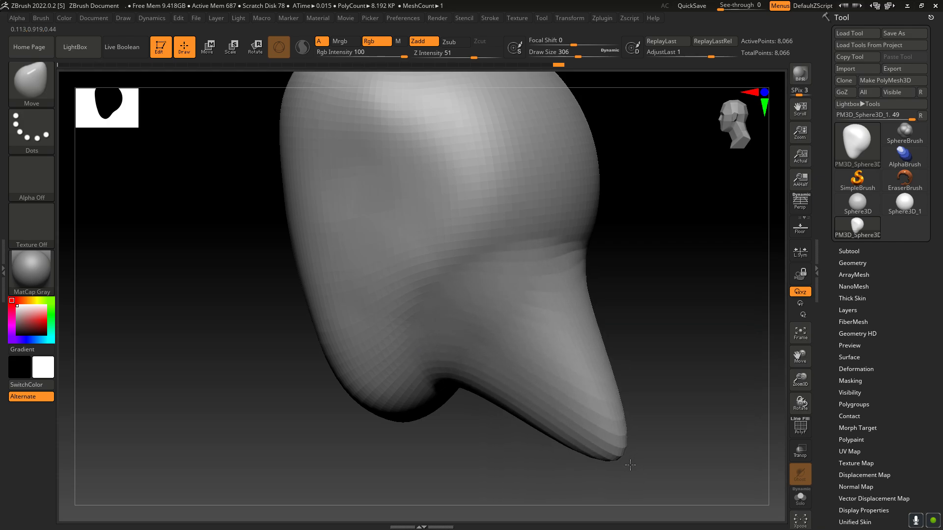
{"action": "left_click_drag", "start_coordinate": [627, 464], "coordinate": [618, 458]}
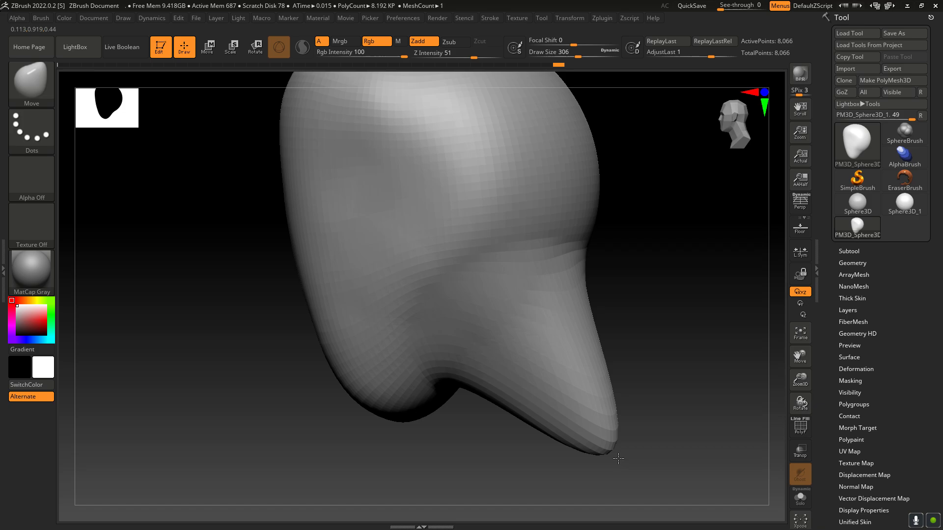
Step: Adjust the sides of the jaw from the front with the Move brush
{"action": "left_click_drag", "start_coordinate": [800, 403], "coordinate": [800, 399]}
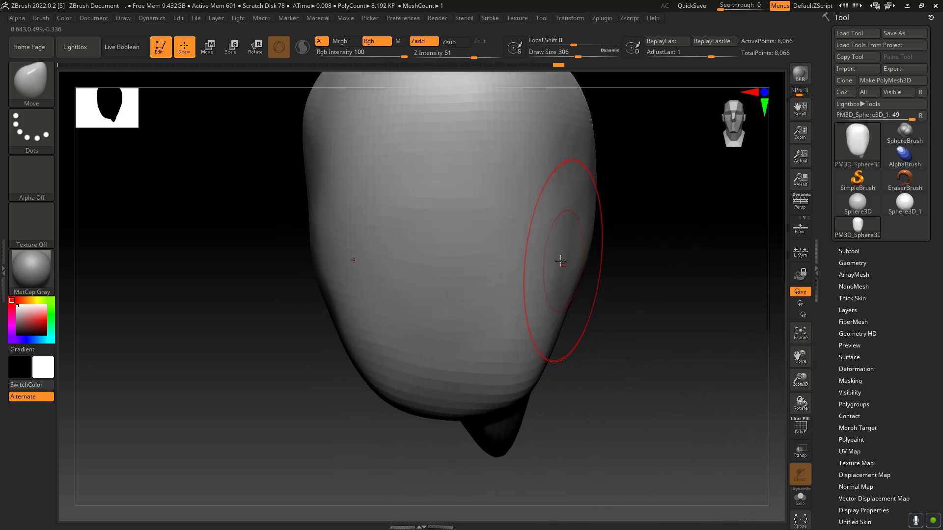
{"action": "left_click_drag", "start_coordinate": [520, 368], "coordinate": [524, 372]}
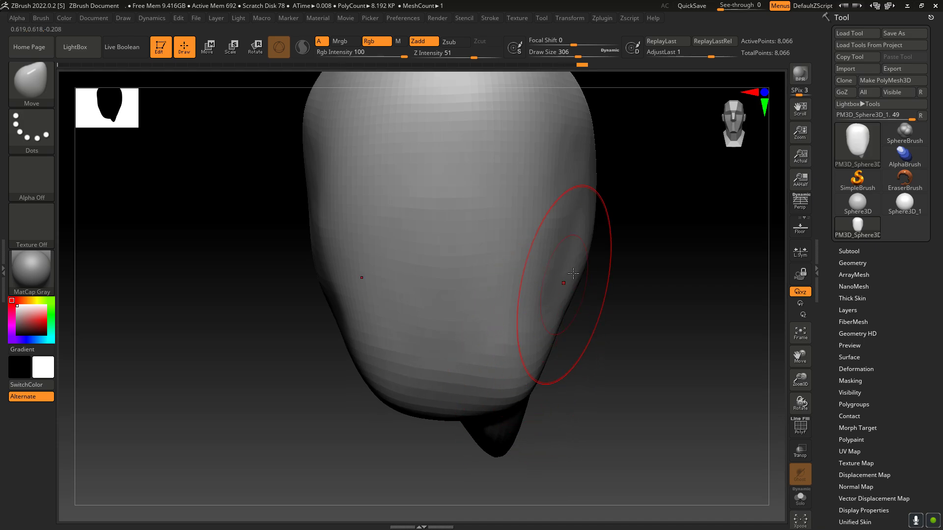
{"action": "mouse_move", "coordinate": [611, 298]}
{"action": "left_mouse_down"}
{"action": "mouse_move", "coordinate": [599, 312]}
{"action": "mouse_move", "coordinate": [579, 266]}
{"action": "left_mouse_up"}
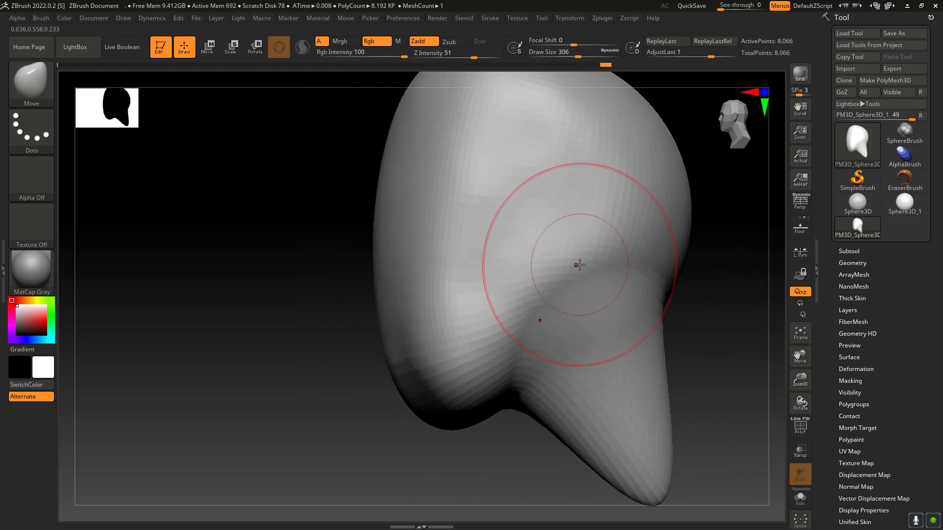
{"action": "left_click_drag", "start_coordinate": [336, 411], "coordinate": [332, 383]}
{"action": "left_click_drag", "start_coordinate": [432, 327], "coordinate": [490, 365]}
{"action": "key", "text": "ctrl+z"}
Step: Inspect the head and neck from behind and reshape the jaw and chin beside the neck with the Move brush
{"action": "left_click_drag", "start_coordinate": [639, 350], "coordinate": [720, 314]}
{"action": "mouse_move", "coordinate": [523, 356]}
{"action": "left_mouse_down"}
{"action": "mouse_move", "coordinate": [648, 337]}
{"action": "mouse_move", "coordinate": [599, 362]}
{"action": "mouse_move", "coordinate": [721, 343]}
{"action": "mouse_move", "coordinate": [638, 357]}
{"action": "mouse_move", "coordinate": [594, 317]}
{"action": "mouse_move", "coordinate": [602, 353]}
{"action": "mouse_move", "coordinate": [611, 273]}
{"action": "left_mouse_up"}
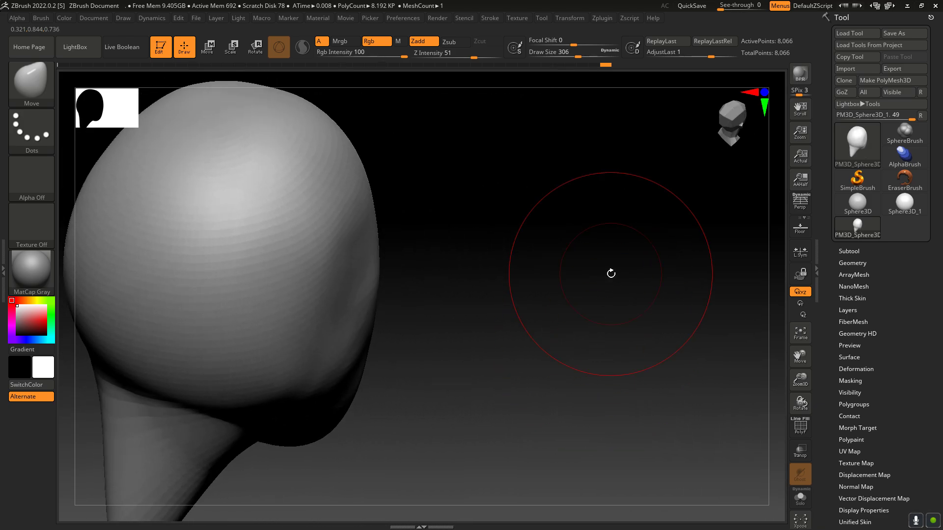
{"action": "mouse_move", "coordinate": [800, 356]}
{"action": "left_mouse_down"}
{"action": "mouse_move", "coordinate": [770, 343]}
{"action": "mouse_move", "coordinate": [814, 333]}
{"action": "mouse_move", "coordinate": [913, 372]}
{"action": "mouse_move", "coordinate": [835, 354]}
{"action": "left_mouse_up"}
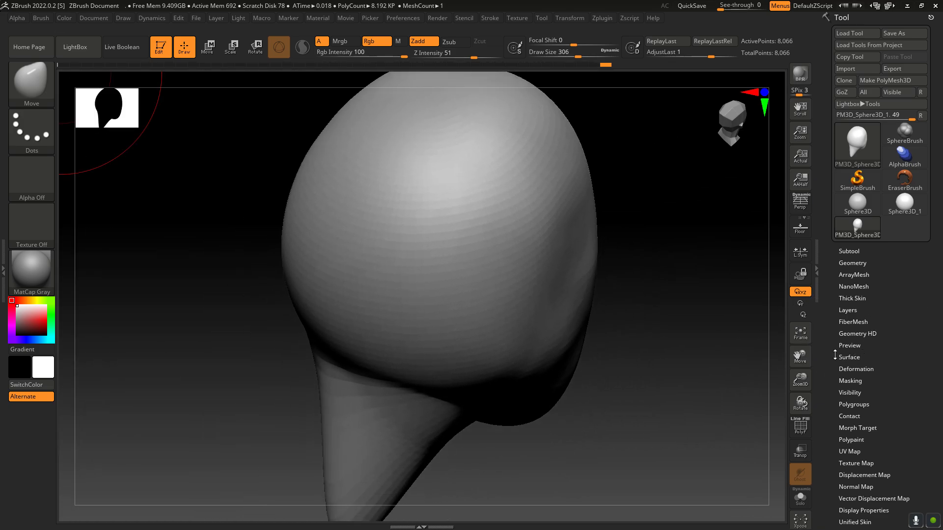
{"action": "left_click_drag", "start_coordinate": [803, 401], "coordinate": [758, 326]}
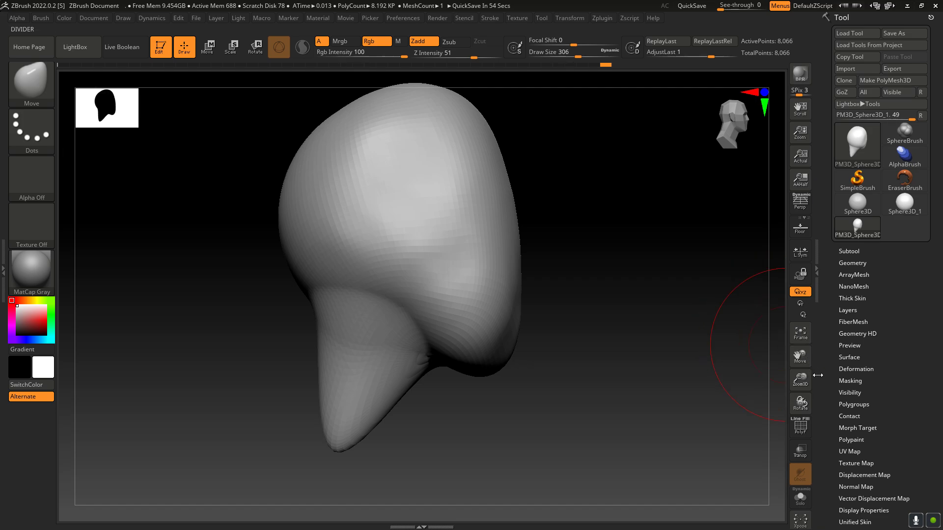
{"action": "mouse_move", "coordinate": [806, 398]}
{"action": "left_mouse_down"}
{"action": "mouse_move", "coordinate": [775, 406]}
{"action": "mouse_move", "coordinate": [783, 427]}
{"action": "mouse_move", "coordinate": [753, 406]}
{"action": "mouse_move", "coordinate": [801, 404]}
{"action": "mouse_move", "coordinate": [764, 412]}
{"action": "mouse_move", "coordinate": [718, 379]}
{"action": "left_mouse_up"}
{"action": "mouse_move", "coordinate": [467, 349]}
{"action": "right_mouse_down", "text": "alt"}
{"action": "mouse_move", "coordinate": [483, 364]}
{"action": "mouse_move", "coordinate": [481, 339]}
{"action": "right_mouse_up", "text": "alt"}
{"action": "left_click_drag", "start_coordinate": [461, 353], "coordinate": [483, 355]}
{"action": "mouse_move", "coordinate": [442, 384]}
{"action": "left_mouse_down"}
{"action": "mouse_move", "coordinate": [473, 405]}
{"action": "mouse_move", "coordinate": [457, 432]}
{"action": "left_mouse_up"}
Step: Round the chin downward from the front and nudge the brow area slightly upward with the Move brush
{"action": "left_click_drag", "start_coordinate": [802, 400], "coordinate": [826, 398]}
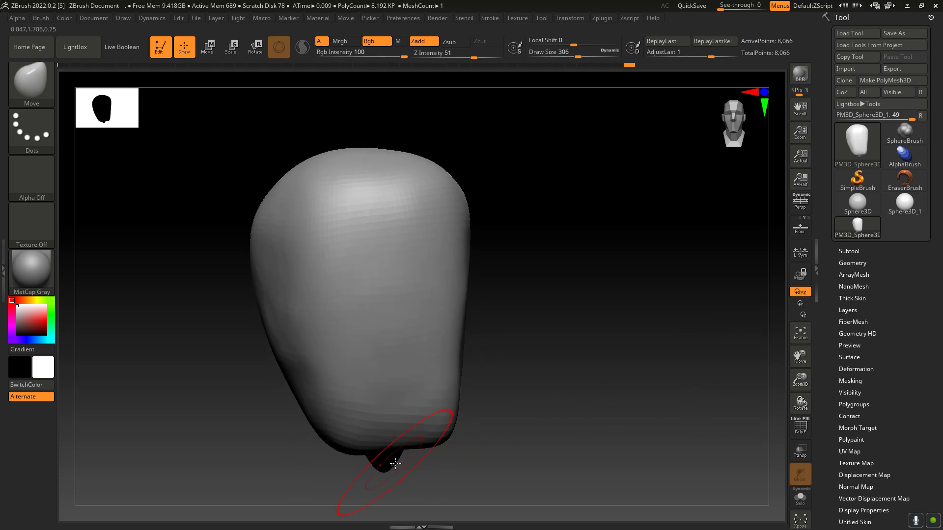
{"action": "left_click_drag", "start_coordinate": [400, 449], "coordinate": [405, 459]}
{"action": "left_click_drag", "start_coordinate": [425, 415], "coordinate": [426, 421]}
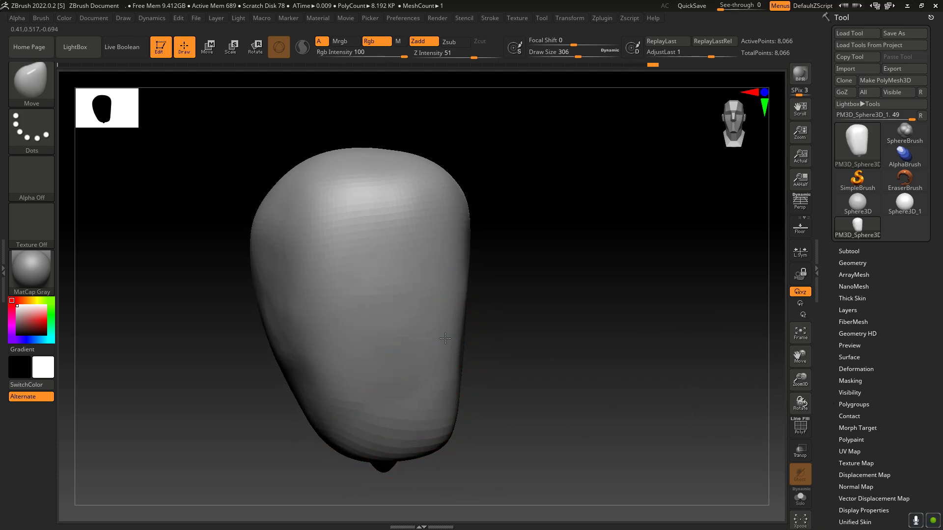
{"action": "left_click_drag", "start_coordinate": [424, 248], "coordinate": [425, 239]}
{"action": "left_click_drag", "start_coordinate": [426, 238], "coordinate": [413, 235]}
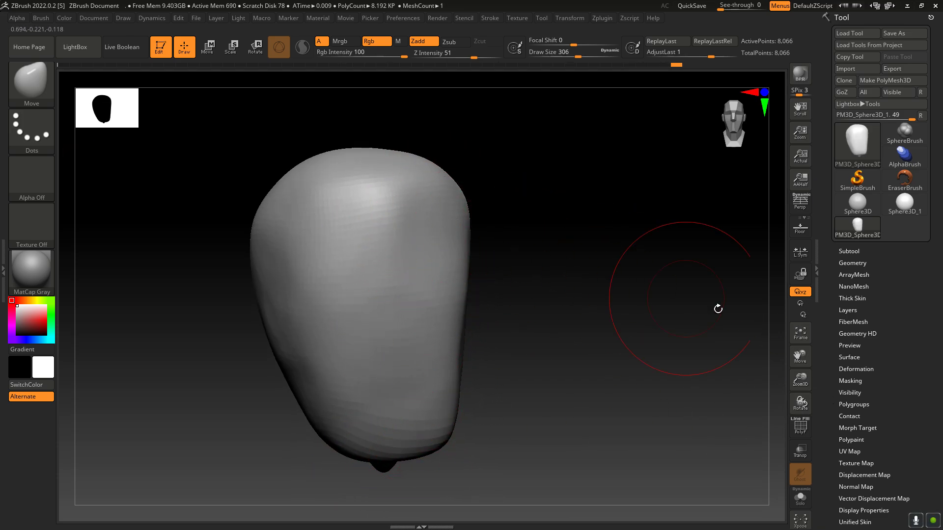
{"action": "mouse_move", "coordinate": [802, 413]}
{"action": "left_mouse_down"}
{"action": "mouse_move", "coordinate": [786, 412]}
{"action": "mouse_move", "coordinate": [798, 410]}
{"action": "mouse_move", "coordinate": [795, 393]}
{"action": "left_mouse_up"}
{"action": "left_click_drag", "start_coordinate": [797, 358], "coordinate": [813, 434]}
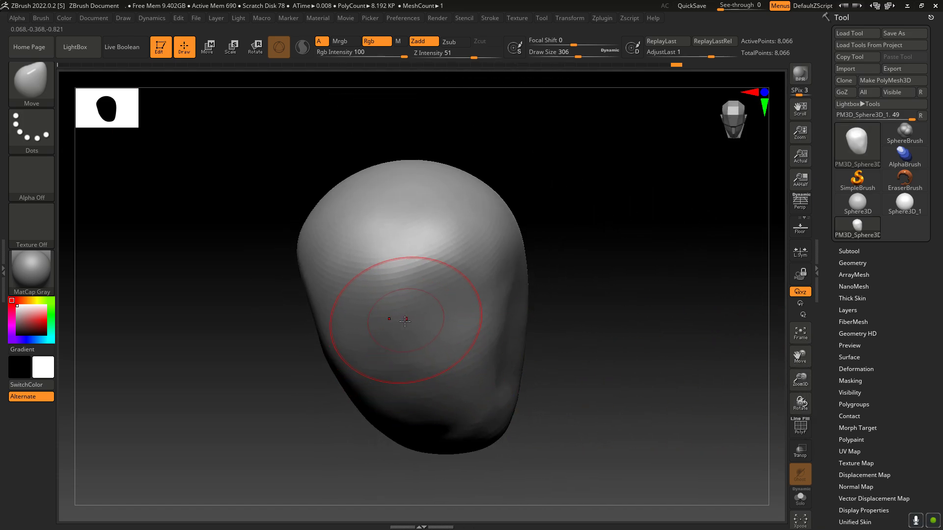
Step: Smooth the front of the face and adjust the sides of the neck tip with the Move brush
{"action": "key", "text": "shift"}
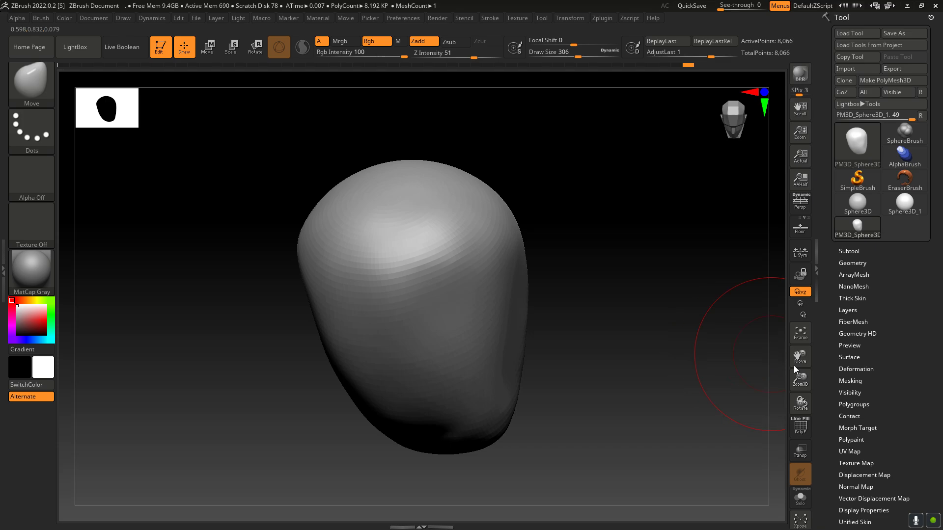
{"action": "mouse_move", "coordinate": [800, 406]}
{"action": "left_mouse_down"}
{"action": "mouse_move", "coordinate": [803, 300]}
{"action": "mouse_move", "coordinate": [800, 381]}
{"action": "mouse_move", "coordinate": [822, 276]}
{"action": "left_mouse_up"}
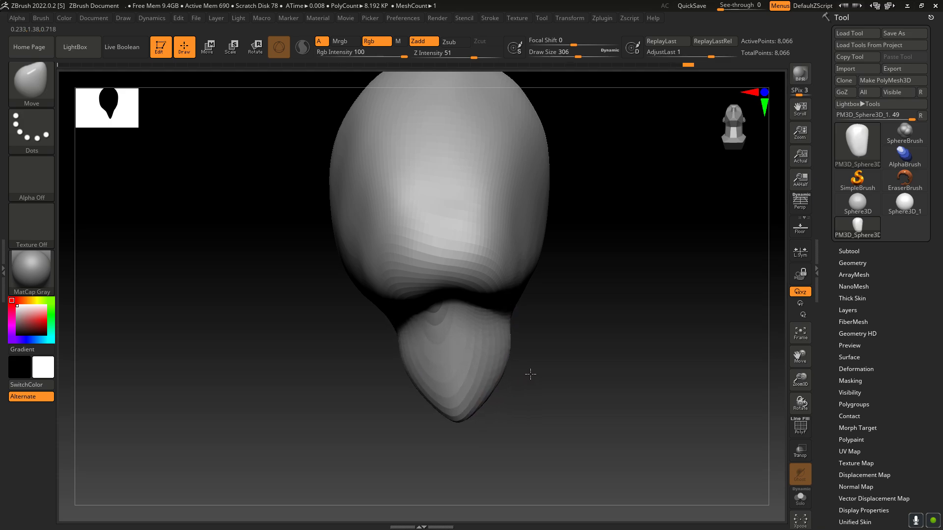
{"action": "left_click_drag", "start_coordinate": [531, 375], "coordinate": [527, 390]}
{"action": "left_click_drag", "start_coordinate": [805, 405], "coordinate": [782, 403]}
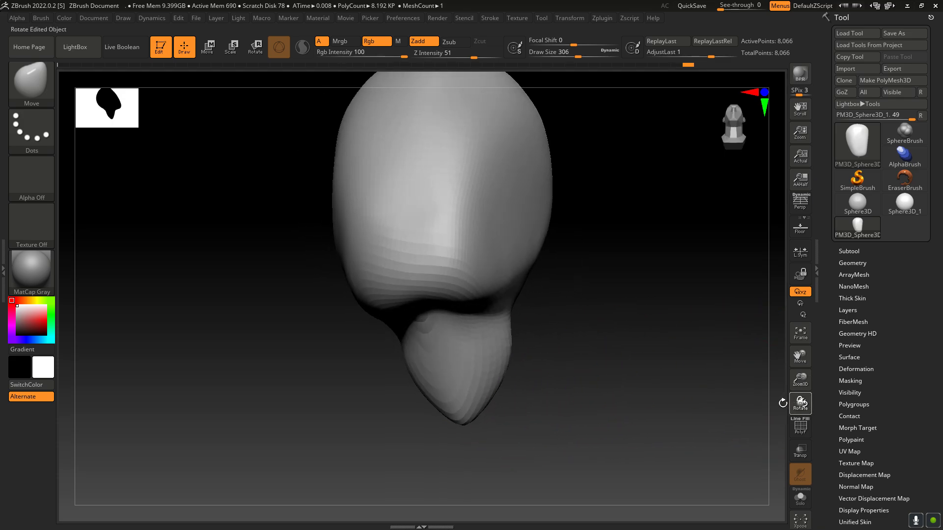
{"action": "left_click_drag", "start_coordinate": [485, 391], "coordinate": [513, 396]}
{"action": "mouse_move", "coordinate": [526, 400]}
{"action": "left_mouse_down"}
{"action": "mouse_move", "coordinate": [543, 405]}
{"action": "mouse_move", "coordinate": [536, 381]}
{"action": "mouse_move", "coordinate": [515, 395]}
{"action": "mouse_move", "coordinate": [528, 386]}
{"action": "mouse_move", "coordinate": [551, 394]}
{"action": "mouse_move", "coordinate": [532, 374]}
{"action": "left_mouse_up"}
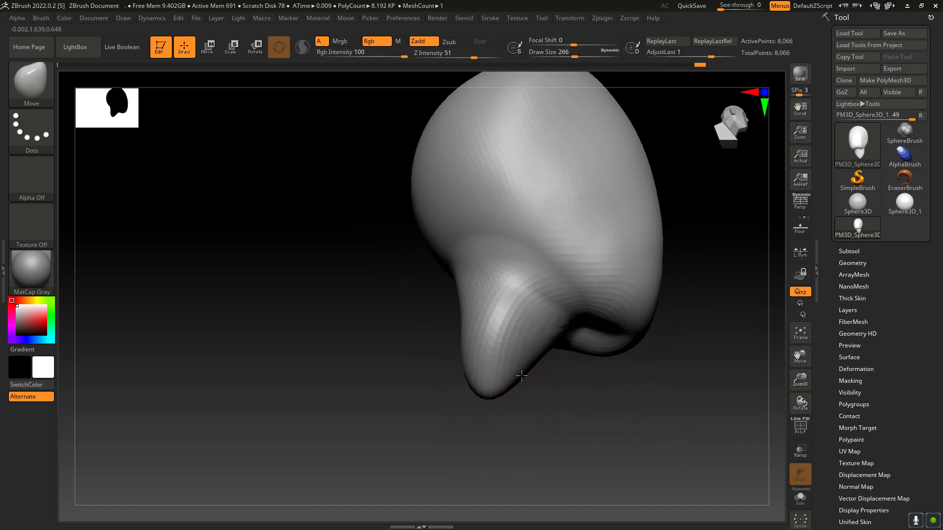
Step: Pull the neck's lower end forward and widen its base on both sides using the Move brush at draw size 218
{"action": "mouse_move", "coordinate": [520, 375]}
{"action": "left_mouse_down"}
{"action": "mouse_move", "coordinate": [540, 389]}
{"action": "mouse_move", "coordinate": [555, 355]}
{"action": "mouse_move", "coordinate": [594, 359]}
{"action": "left_mouse_up"}
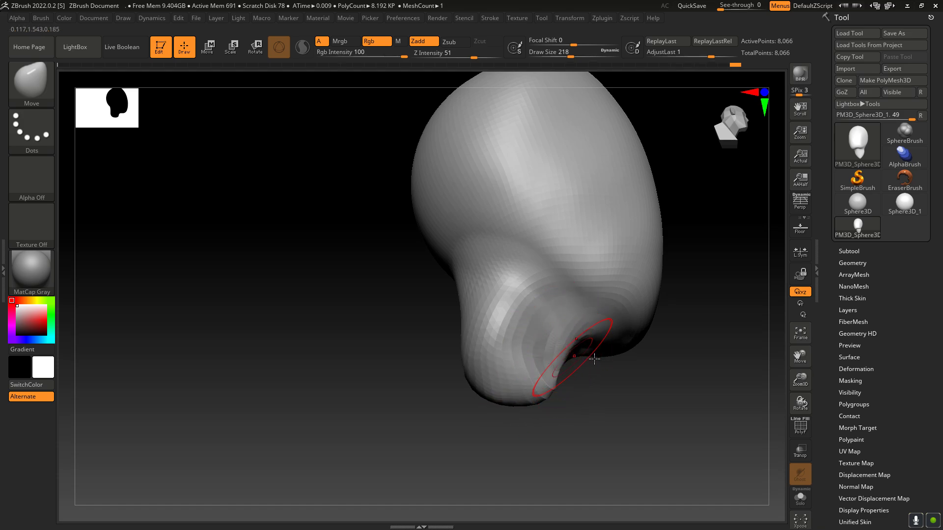
{"action": "left_click_drag", "start_coordinate": [797, 403], "coordinate": [813, 433]}
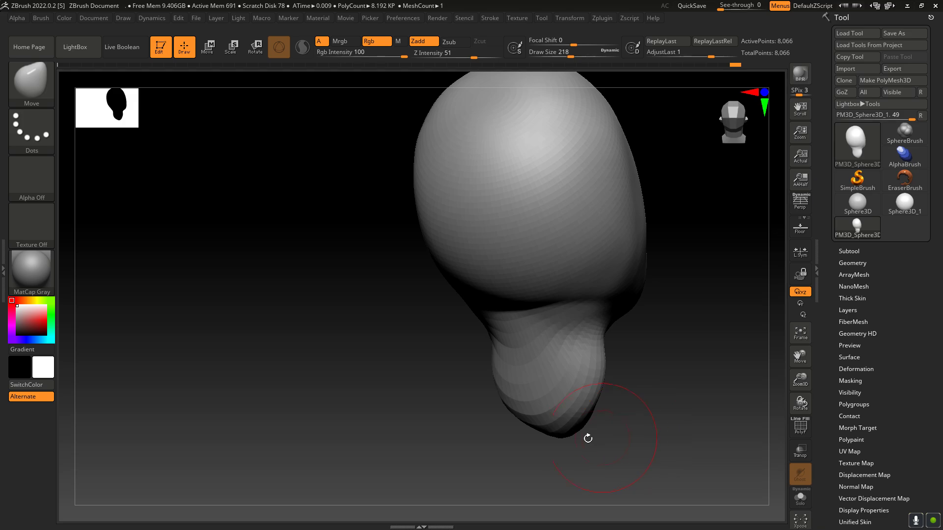
{"action": "right_click_drag", "start_coordinate": [583, 422], "coordinate": [625, 418]}
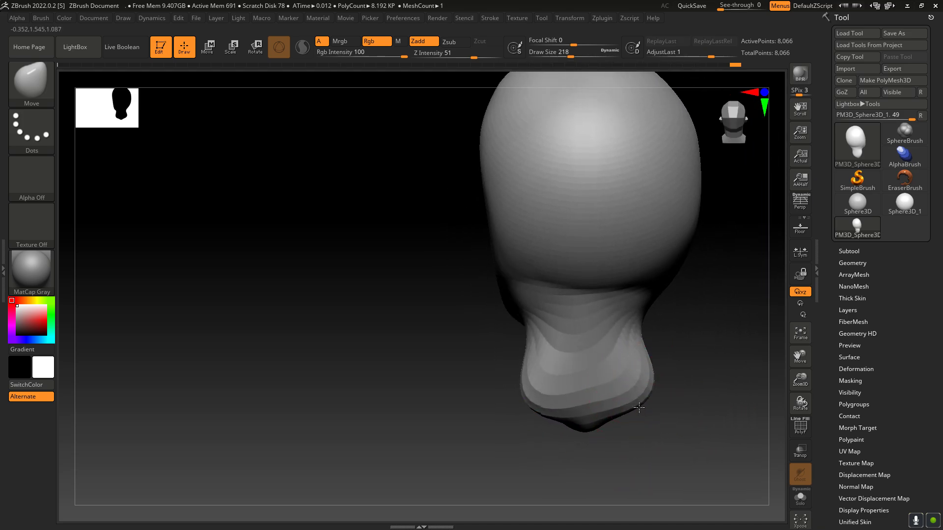
{"action": "mouse_move", "coordinate": [624, 428]}
{"action": "left_mouse_down"}
{"action": "mouse_move", "coordinate": [616, 434]}
{"action": "mouse_move", "coordinate": [644, 418]}
{"action": "left_mouse_up"}
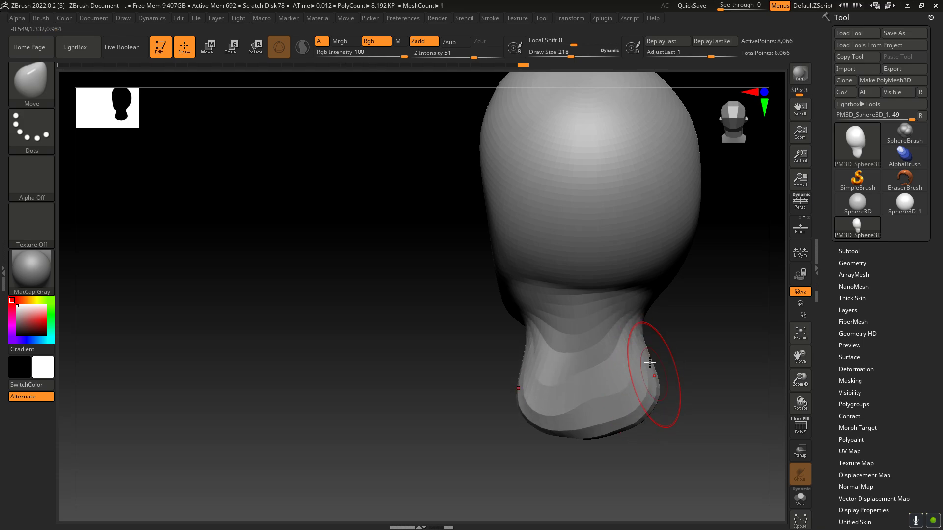
{"action": "mouse_move", "coordinate": [645, 361]}
{"action": "left_mouse_down"}
{"action": "mouse_move", "coordinate": [657, 339]}
{"action": "mouse_move", "coordinate": [656, 367]}
{"action": "left_mouse_up"}
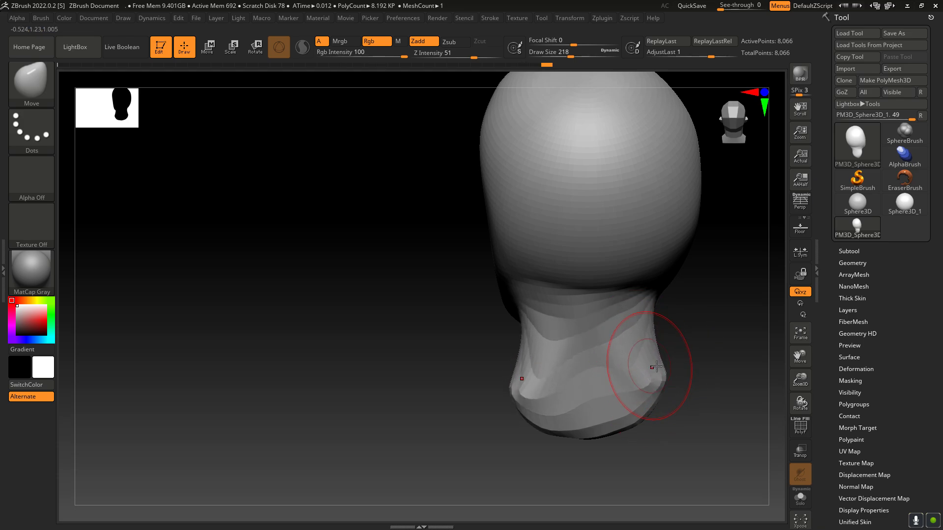
Step: From the front, pull two long tapering shoulders outward from the neck base with the Move brush
{"action": "left_click_drag", "start_coordinate": [802, 402], "coordinate": [755, 393]}
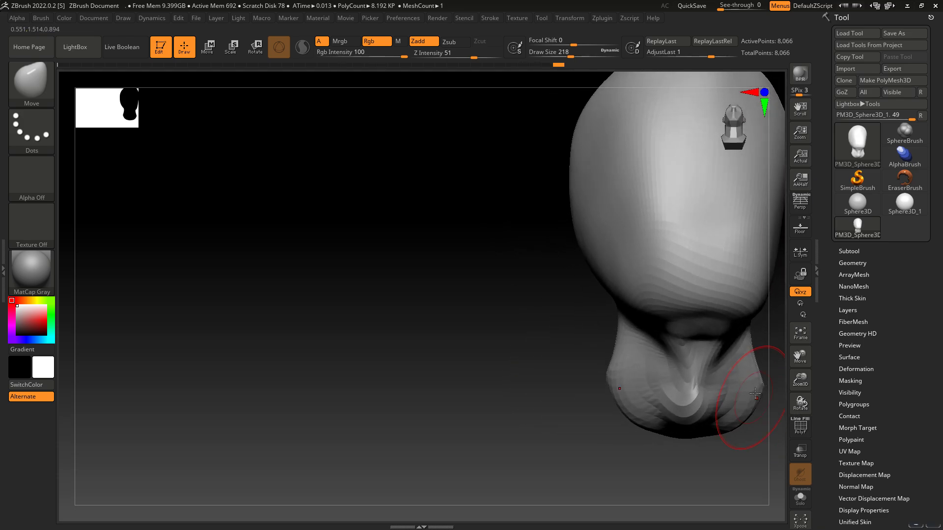
{"action": "mouse_move", "coordinate": [797, 357]}
{"action": "left_mouse_down"}
{"action": "mouse_move", "coordinate": [696, 364]}
{"action": "mouse_move", "coordinate": [441, 416]}
{"action": "mouse_move", "coordinate": [519, 421]}
{"action": "mouse_move", "coordinate": [525, 400]}
{"action": "mouse_move", "coordinate": [584, 423]}
{"action": "left_mouse_up"}
{"action": "left_click_drag", "start_coordinate": [456, 409], "coordinate": [476, 434]}
{"action": "left_click_drag", "start_coordinate": [516, 390], "coordinate": [569, 415]}
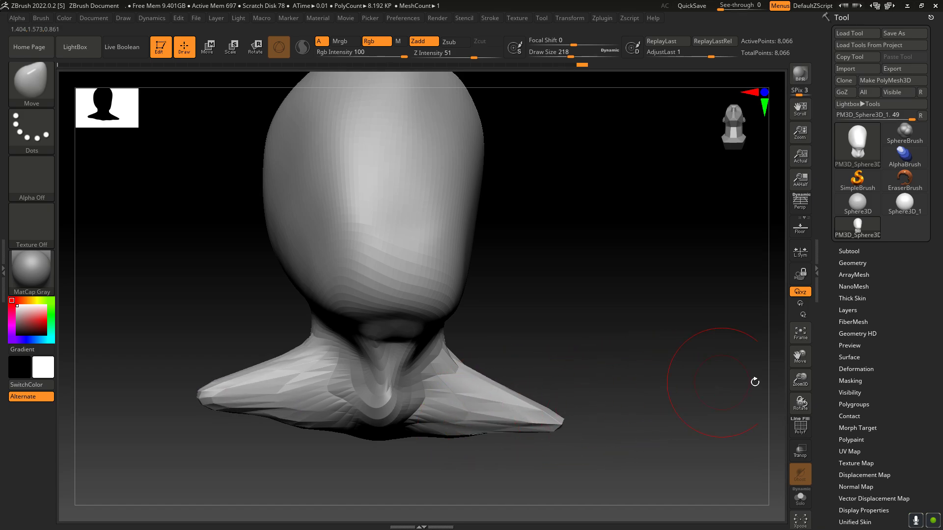
{"action": "left_click_drag", "start_coordinate": [798, 395], "coordinate": [792, 393]}
{"action": "left_click_drag", "start_coordinate": [410, 437], "coordinate": [482, 434]}
{"action": "left_click_drag", "start_coordinate": [535, 421], "coordinate": [541, 433]}
{"action": "left_click_drag", "start_coordinate": [573, 433], "coordinate": [569, 427]}
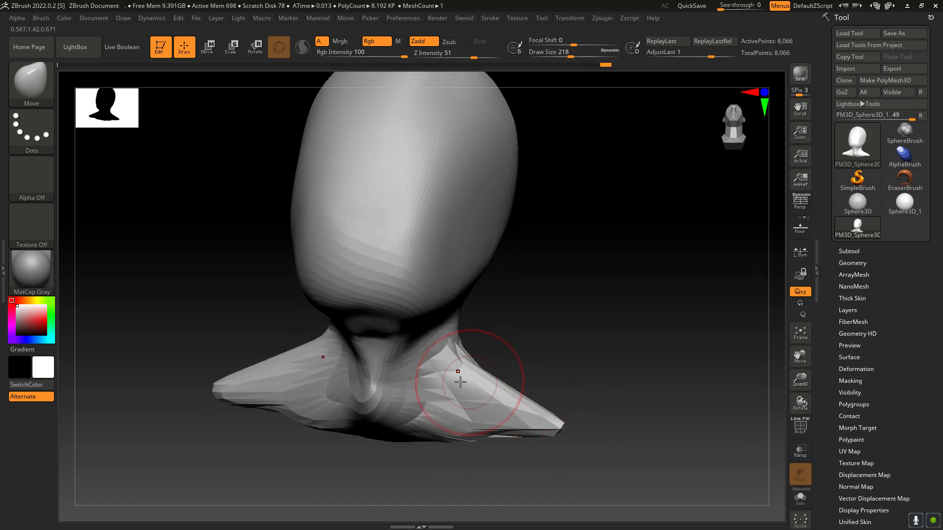
Step: Widen the throat between the shoulders and pull the shoulders' undersides downward with the Move brush
{"action": "mouse_move", "coordinate": [399, 369]}
{"action": "left_mouse_down"}
{"action": "mouse_move", "coordinate": [440, 381]}
{"action": "mouse_move", "coordinate": [434, 365]}
{"action": "left_mouse_up"}
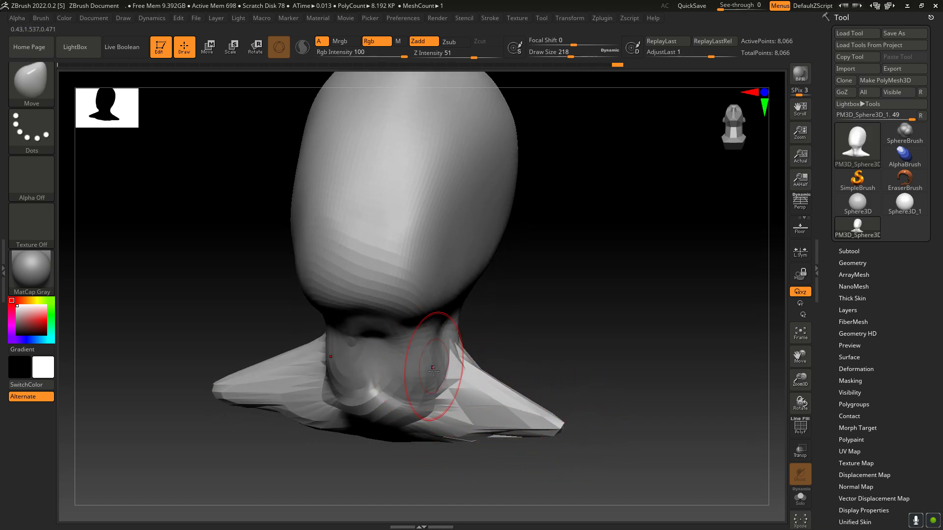
{"action": "left_click_drag", "start_coordinate": [437, 398], "coordinate": [492, 434]}
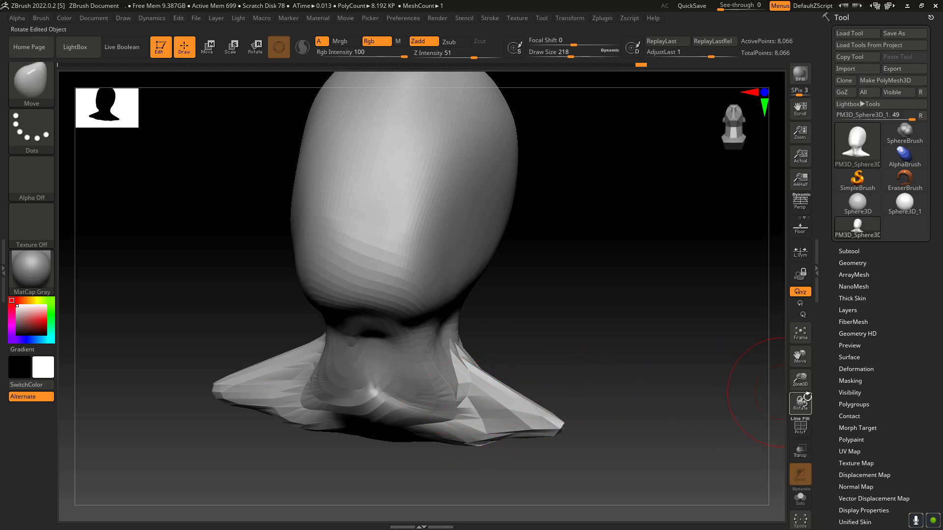
{"action": "left_click_drag", "start_coordinate": [806, 397], "coordinate": [500, 416]}
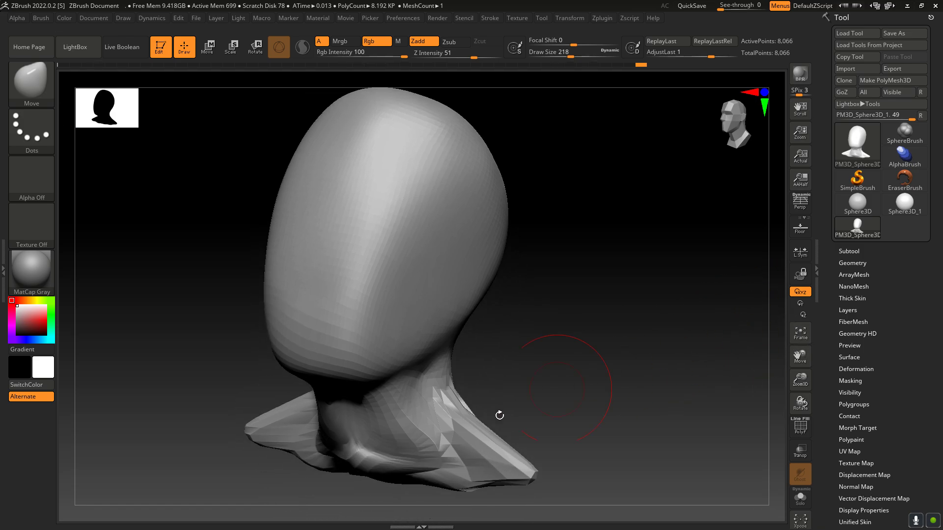
{"action": "left_click_drag", "start_coordinate": [453, 468], "coordinate": [455, 477]}
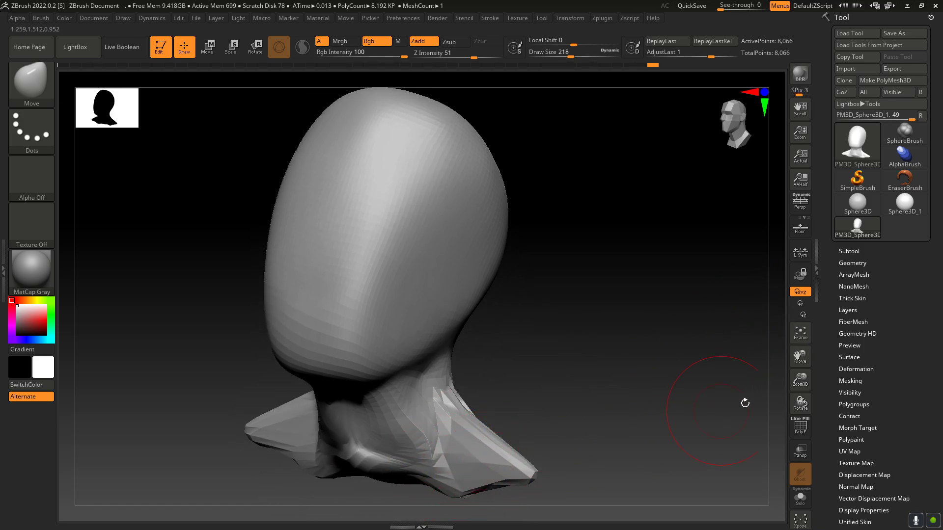
{"action": "left_click_drag", "start_coordinate": [801, 380], "coordinate": [801, 393]}
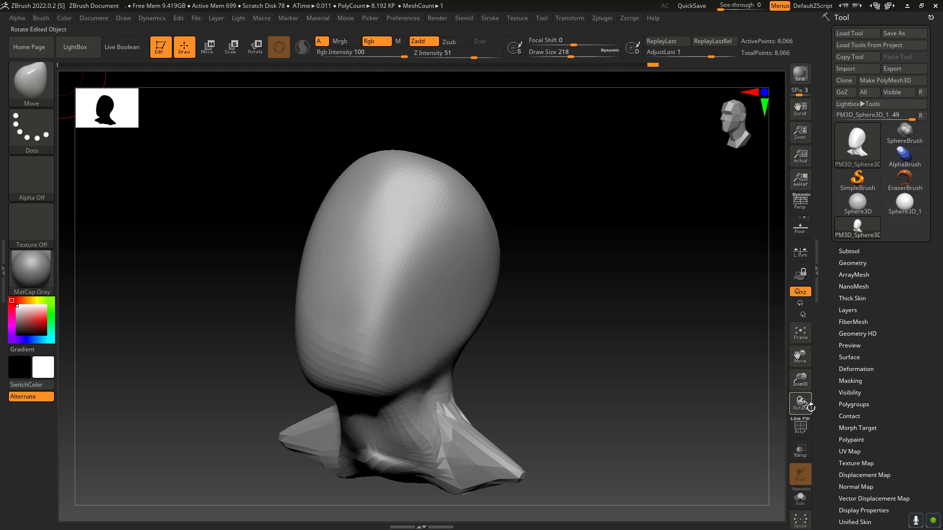
Step: Toggle the polyframe display to compare the mesh density of the head and shoulders, leaving the wireframe visible
{"action": "left_click", "coordinate": [800, 427]}
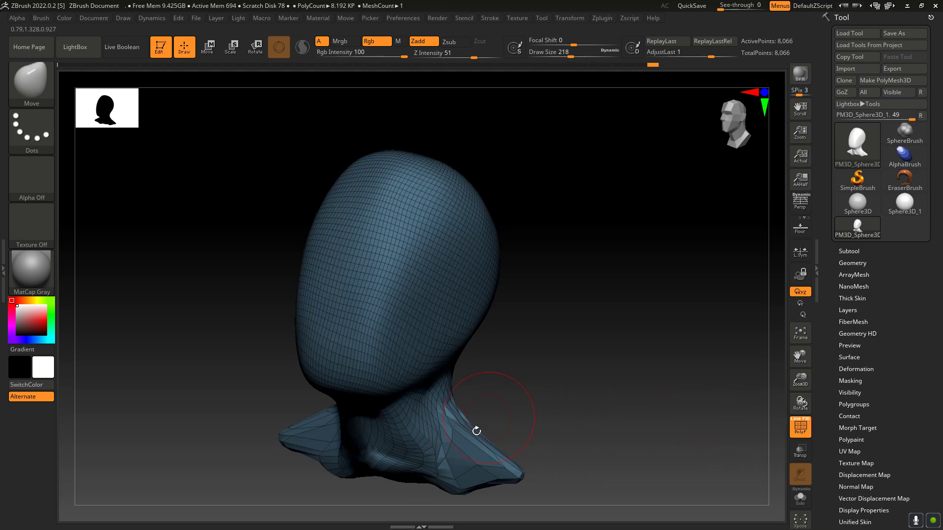
{"action": "left_click", "coordinate": [801, 428]}
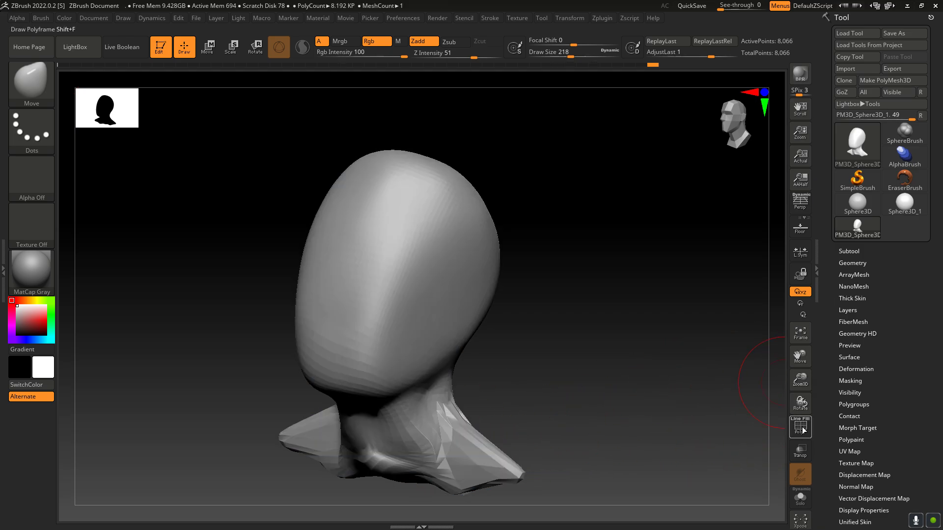
{"action": "left_click", "coordinate": [801, 431]}
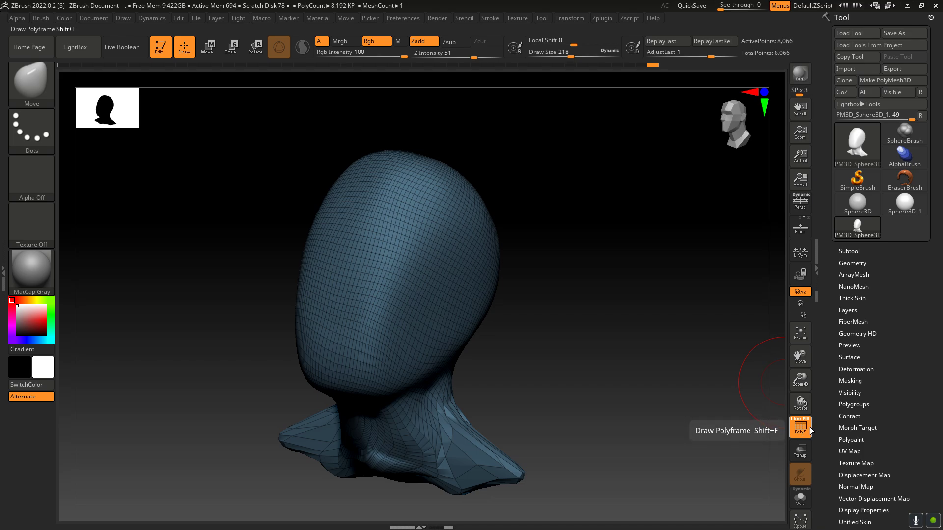
{"action": "left_click", "coordinate": [801, 428]}
{"action": "left_click", "coordinate": [801, 429]}
{"action": "left_click", "coordinate": [801, 429]}
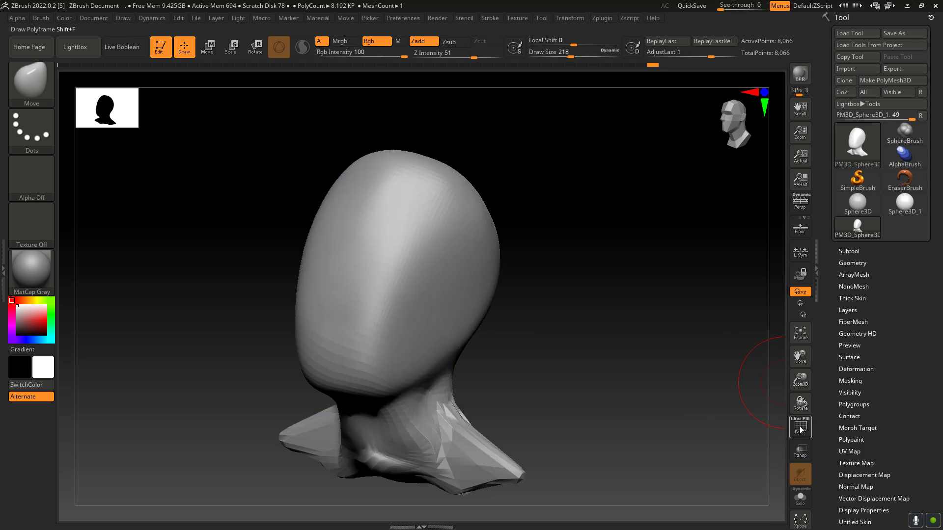
{"action": "left_click", "coordinate": [800, 429]}
{"action": "left_click", "coordinate": [793, 425]}
{"action": "left_click", "coordinate": [792, 425]}
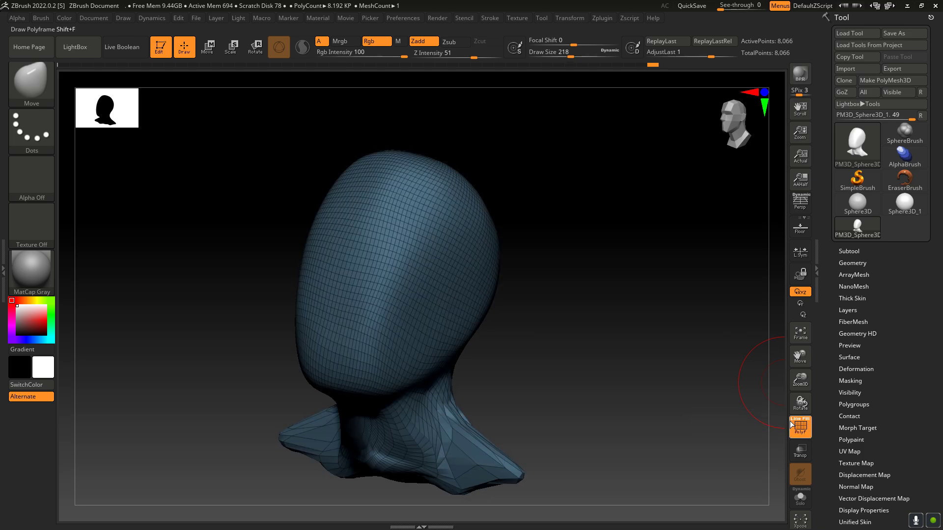
{"action": "left_click_drag", "start_coordinate": [782, 414], "coordinate": [783, 414]}
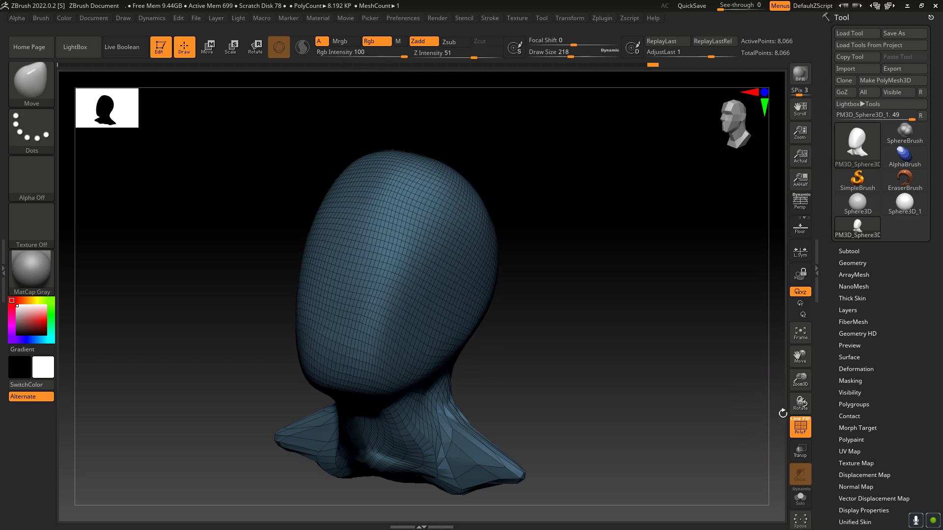
{"action": "left_click", "coordinate": [793, 425]}
{"action": "left_click", "coordinate": [792, 425]}
{"action": "left_click", "coordinate": [793, 425]}
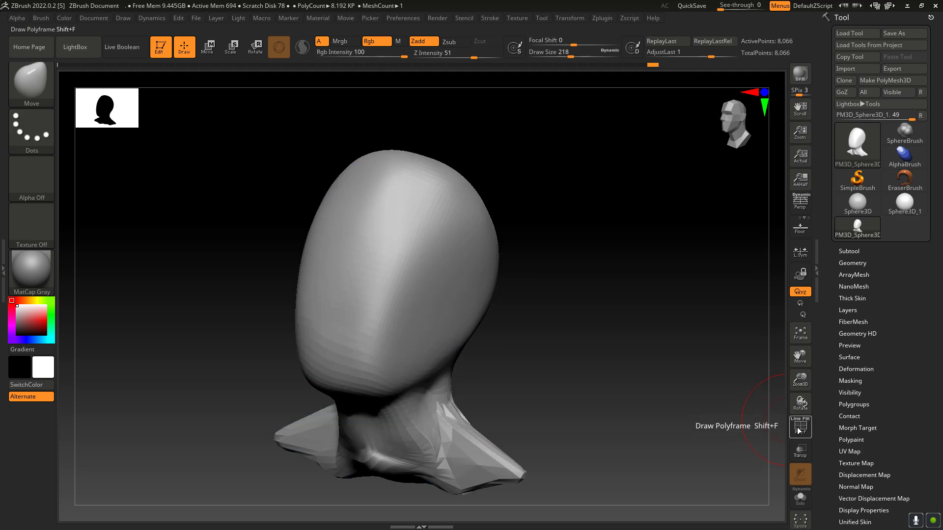
{"action": "left_click", "coordinate": [793, 426]}
{"action": "left_click_drag", "start_coordinate": [801, 402], "coordinate": [831, 332]}
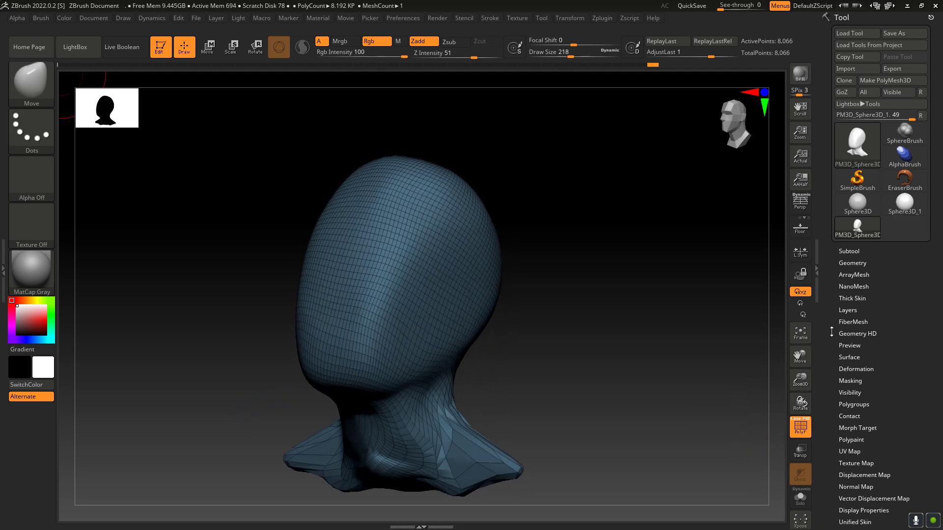
Step: Open the Geometry settings and divide the mesh once to subdivision level 2
{"action": "left_click", "coordinate": [853, 251]}
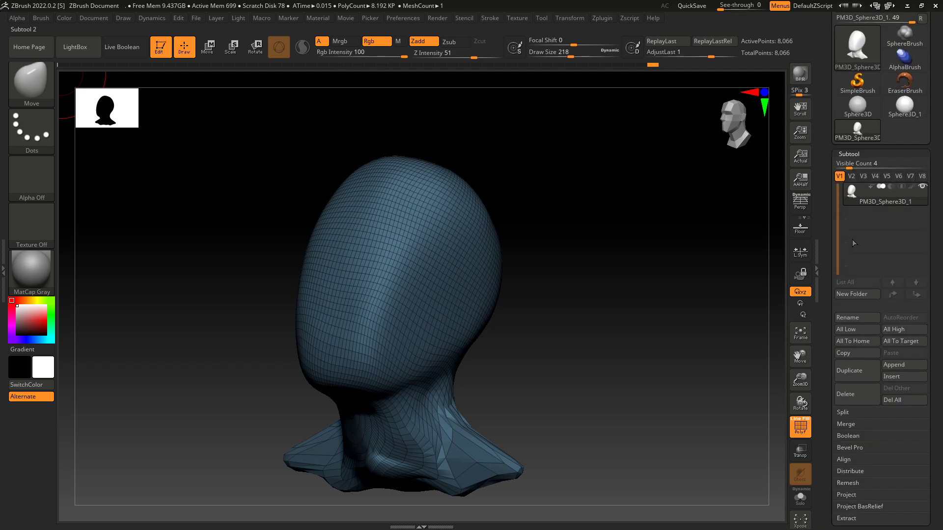
{"action": "left_click", "coordinate": [851, 153]}
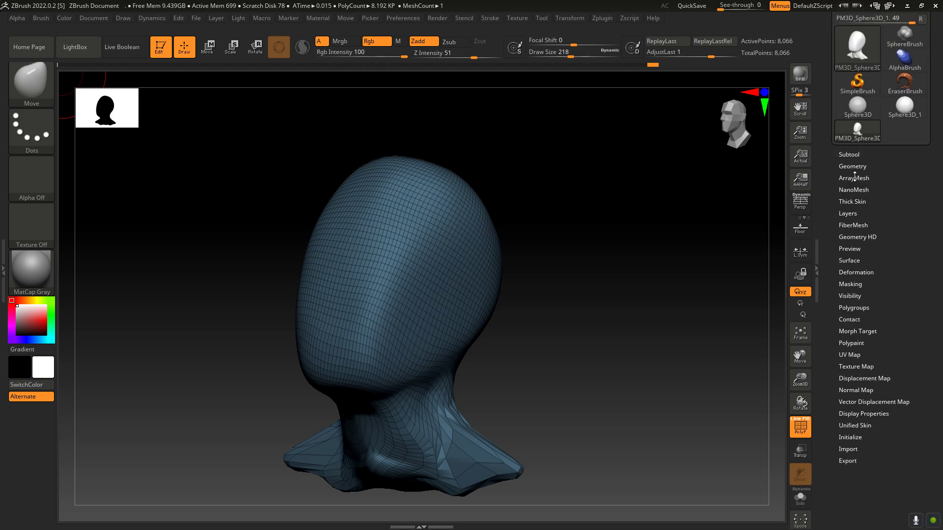
{"action": "left_click", "coordinate": [862, 167]}
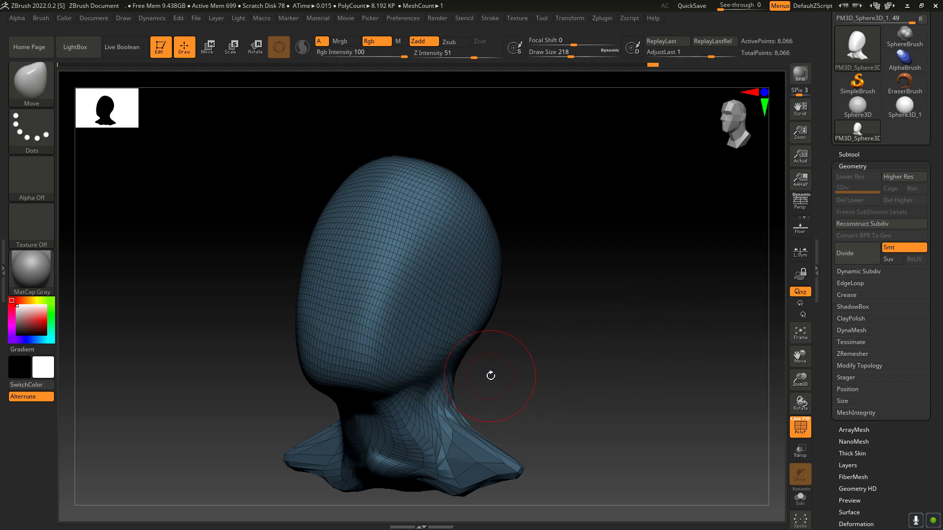
{"action": "key", "text": "ctrl+d"}
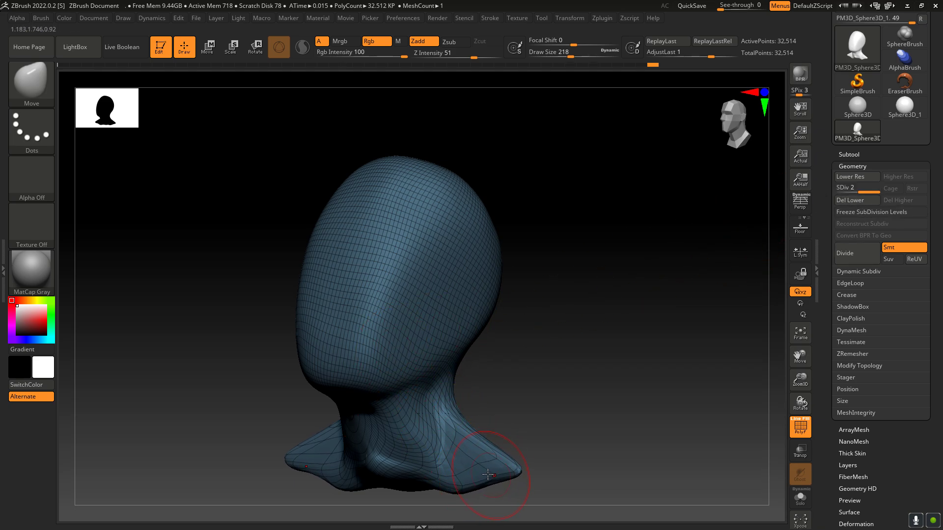
Step: Reshape the shoulders and fill out the upper back below the neck with the Move brush, enlarging it to draw size 294
{"action": "left_click_drag", "start_coordinate": [487, 474], "coordinate": [514, 482]}
{"action": "left_click_drag", "start_coordinate": [799, 403], "coordinate": [673, 403]}
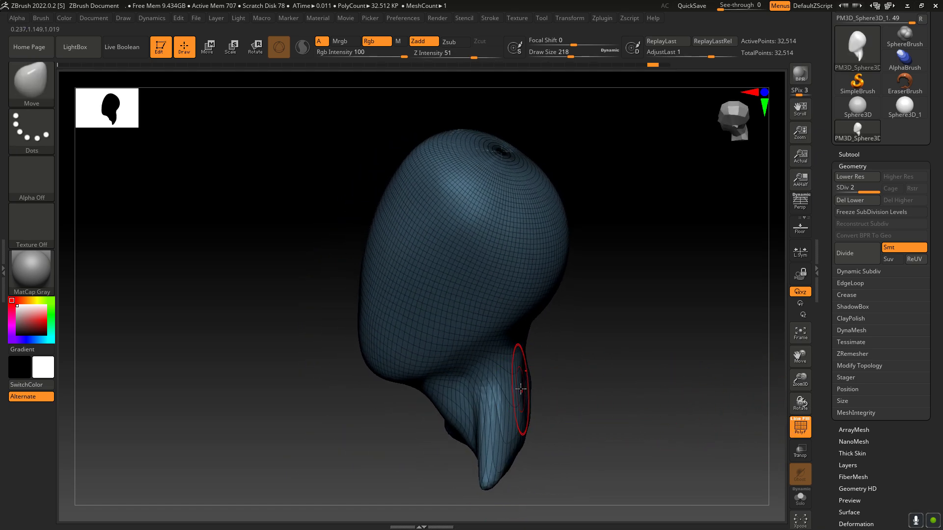
{"action": "left_click_drag", "start_coordinate": [807, 393], "coordinate": [577, 398]}
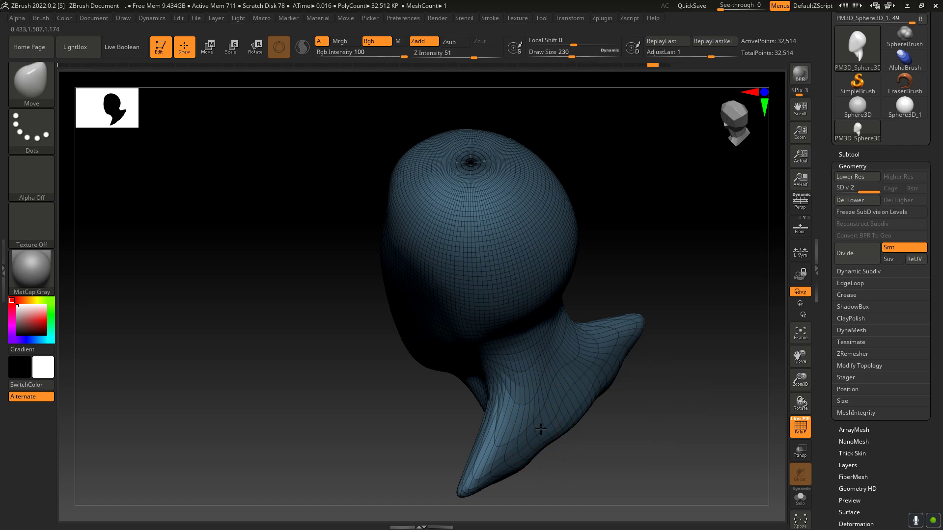
{"action": "left_click_drag", "start_coordinate": [574, 432], "coordinate": [610, 404]}
{"action": "left_click_drag", "start_coordinate": [554, 420], "coordinate": [563, 410]}
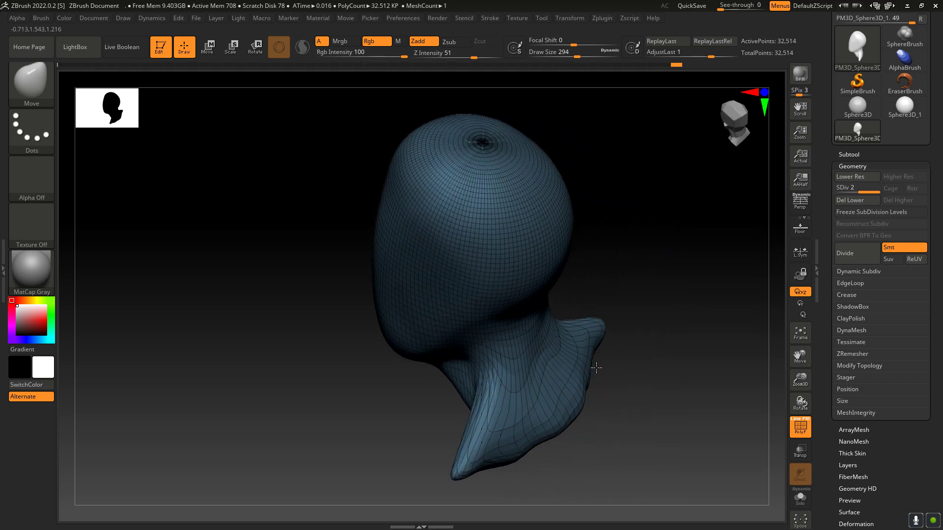
{"action": "left_click_drag", "start_coordinate": [596, 368], "coordinate": [602, 441]}
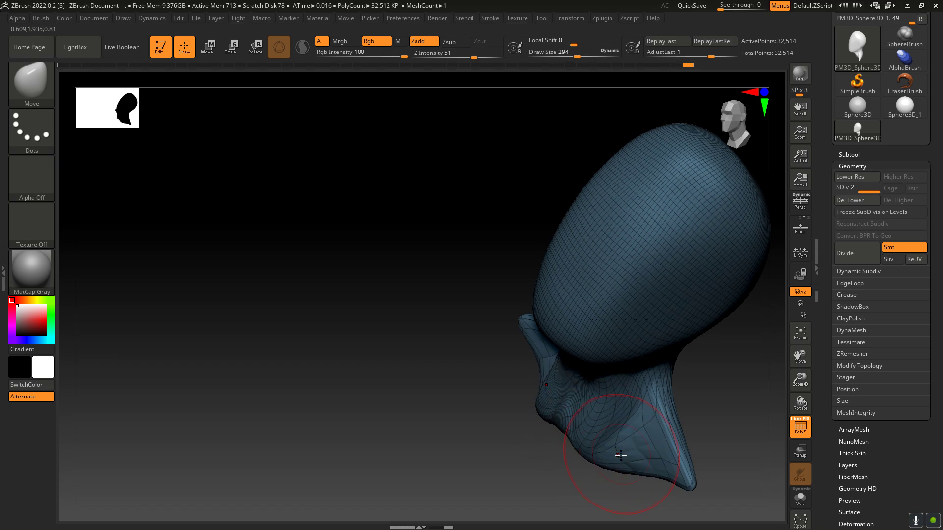
Step: Fill out the shoulders' undersides and the flanks below the neck with the Move brush at draw size 294
{"action": "left_click_drag", "start_coordinate": [812, 398], "coordinate": [542, 449]}
{"action": "left_click_drag", "start_coordinate": [615, 462], "coordinate": [624, 477]}
{"action": "left_click_drag", "start_coordinate": [802, 402], "coordinate": [803, 426]}
{"action": "left_click_drag", "start_coordinate": [802, 366], "coordinate": [730, 319]}
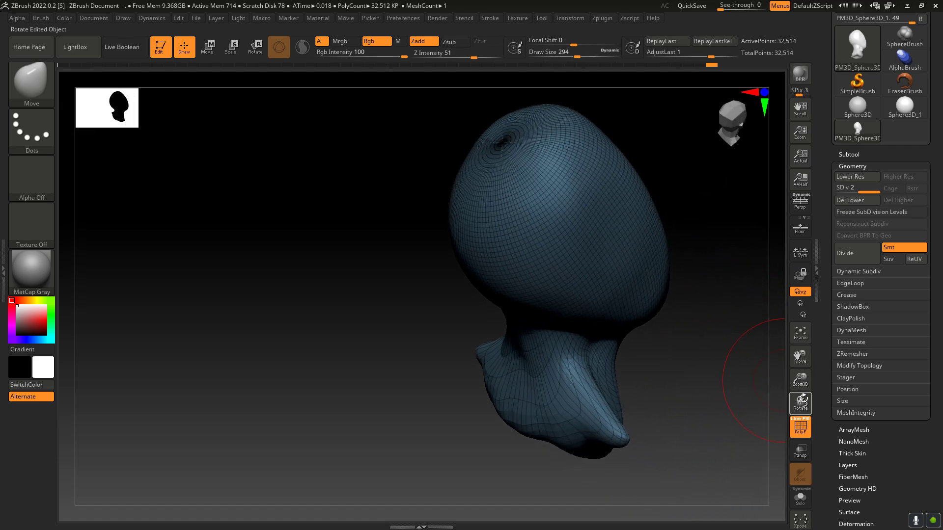
{"action": "left_click_drag", "start_coordinate": [800, 402], "coordinate": [784, 416]}
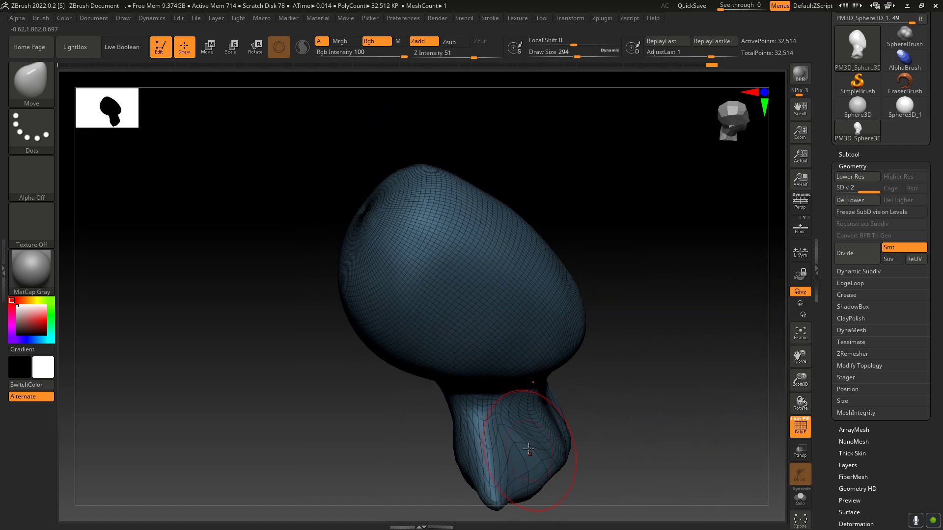
{"action": "left_click_drag", "start_coordinate": [512, 451], "coordinate": [526, 460]}
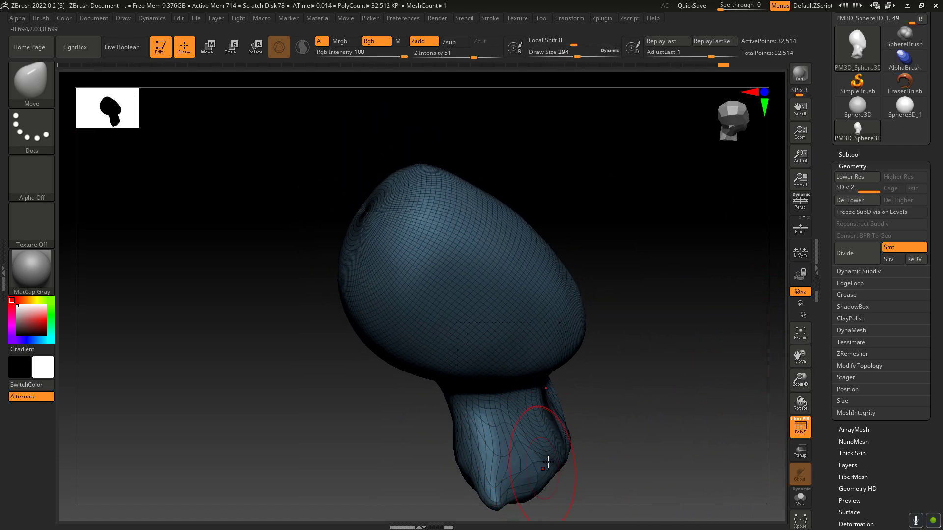
Step: Hide the polyframe, reshape the front of the neck, and pull the shoulder tips outward with the Move brush
{"action": "left_click", "coordinate": [798, 433]}
{"action": "left_click_drag", "start_coordinate": [800, 402], "coordinate": [704, 403]}
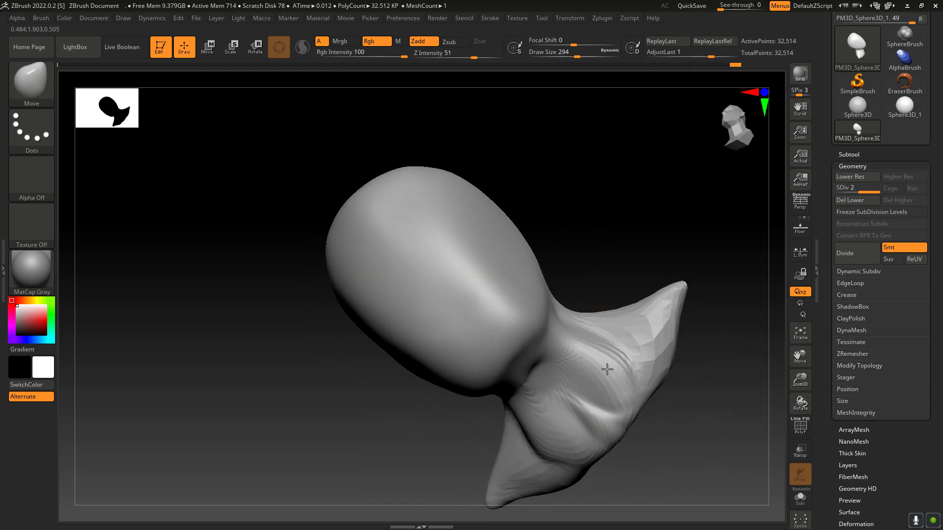
{"action": "left_click_drag", "start_coordinate": [606, 369], "coordinate": [562, 373]}
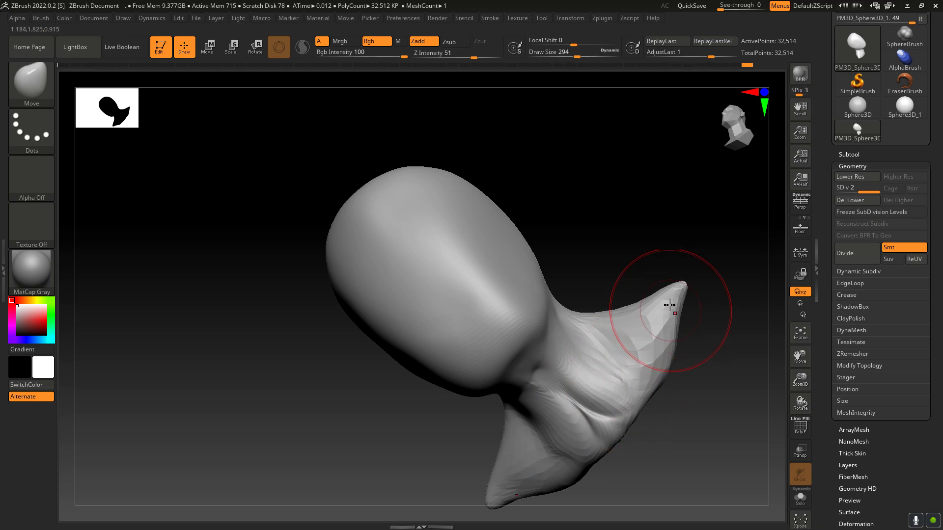
{"action": "mouse_move", "coordinate": [669, 305]}
{"action": "left_mouse_down"}
{"action": "mouse_move", "coordinate": [686, 320]}
{"action": "mouse_move", "coordinate": [696, 313]}
{"action": "left_mouse_up"}
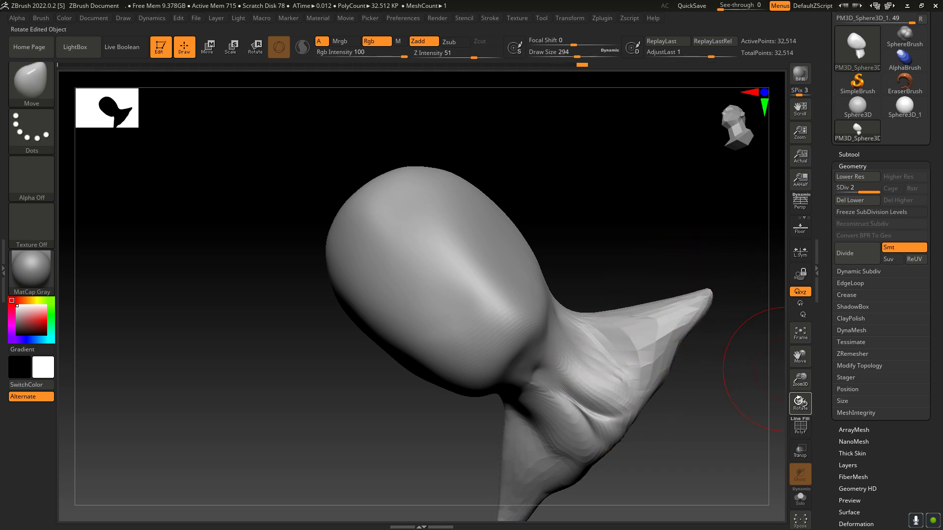
Step: Widen the upper chest below the throat and pull its lower edge down and outward with the Move brush
{"action": "left_click_drag", "start_coordinate": [798, 401], "coordinate": [575, 420]}
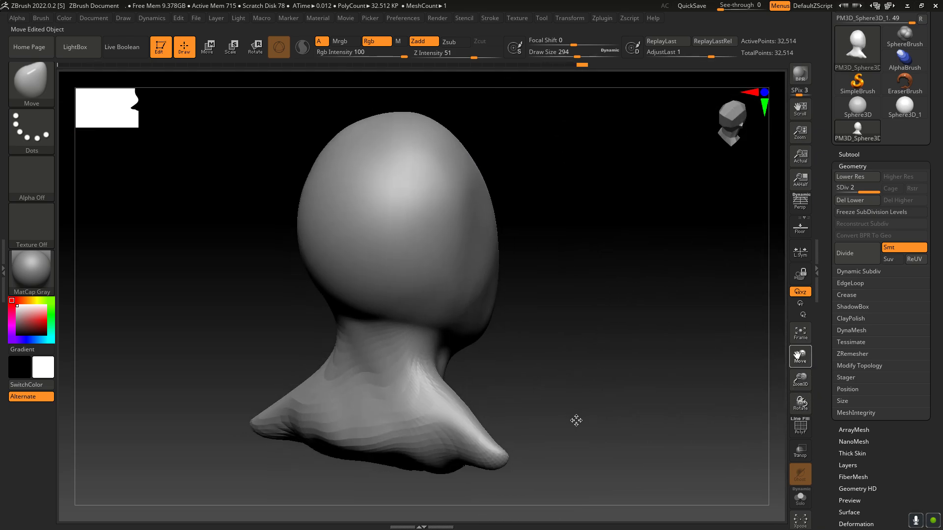
{"action": "left_click_drag", "start_coordinate": [799, 402], "coordinate": [825, 388]}
{"action": "left_click_drag", "start_coordinate": [799, 359], "coordinate": [917, 337]}
{"action": "mouse_move", "coordinate": [800, 401]}
{"action": "left_mouse_down"}
{"action": "mouse_move", "coordinate": [798, 423]}
{"action": "mouse_move", "coordinate": [805, 396]}
{"action": "mouse_move", "coordinate": [838, 409]}
{"action": "mouse_move", "coordinate": [801, 388]}
{"action": "mouse_move", "coordinate": [786, 428]}
{"action": "mouse_move", "coordinate": [786, 407]}
{"action": "left_mouse_up"}
{"action": "left_click_drag", "start_coordinate": [800, 356], "coordinate": [886, 367]}
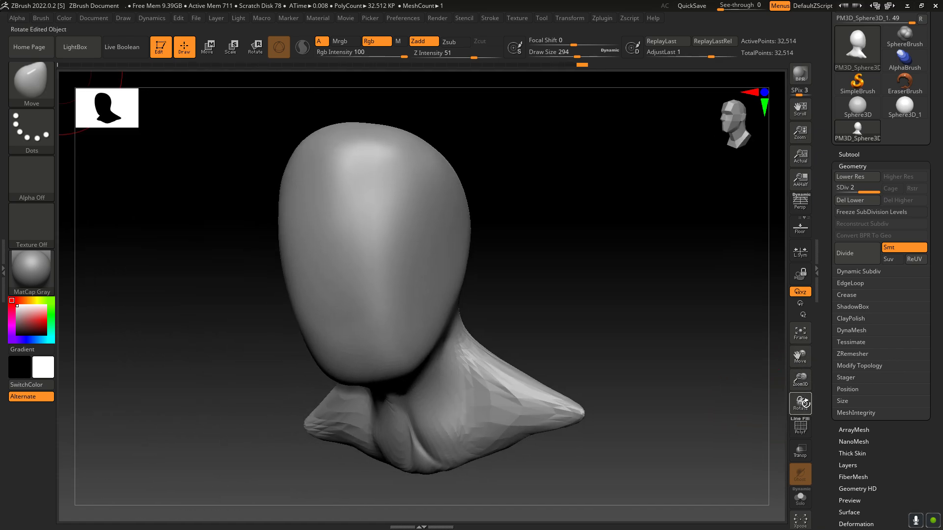
{"action": "left_click_drag", "start_coordinate": [805, 402], "coordinate": [814, 399]}
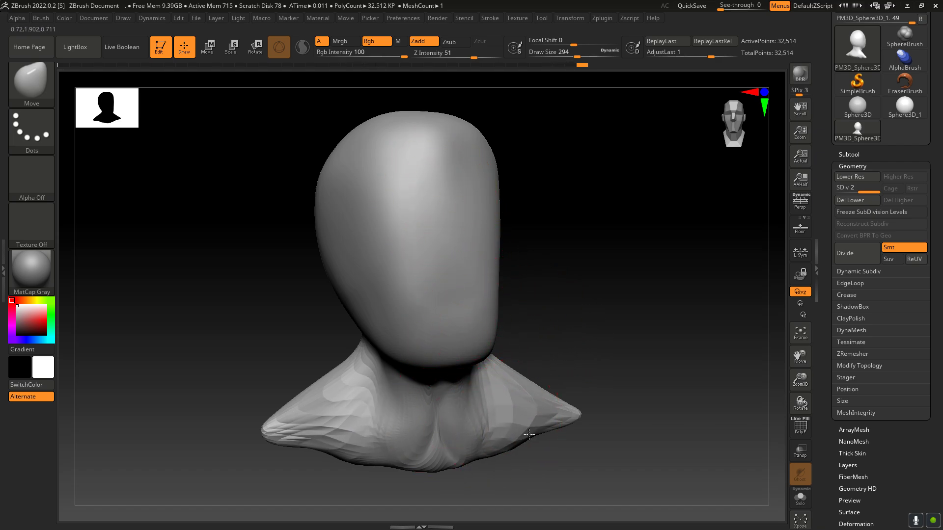
{"action": "left_click_drag", "start_coordinate": [529, 434], "coordinate": [547, 425]}
{"action": "left_click_drag", "start_coordinate": [452, 458], "coordinate": [496, 463]}
{"action": "left_click_drag", "start_coordinate": [522, 429], "coordinate": [526, 436]}
{"action": "left_click_drag", "start_coordinate": [457, 452], "coordinate": [466, 464]}
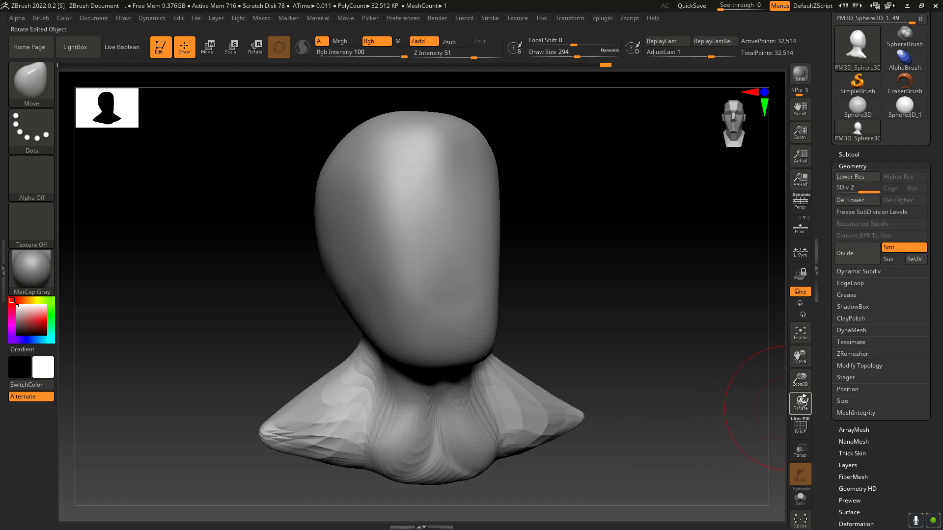
Step: Pull the upper chest forward, fill the gap beside it, and extend the shoulder tips with the Move brush
{"action": "left_click_drag", "start_coordinate": [758, 407], "coordinate": [711, 399]}
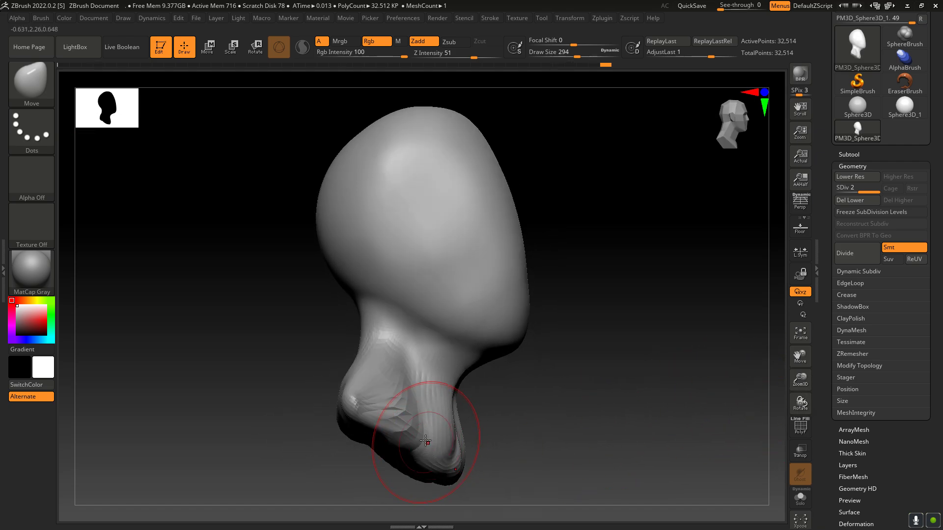
{"action": "mouse_move", "coordinate": [425, 441]}
{"action": "left_mouse_down"}
{"action": "mouse_move", "coordinate": [437, 435]}
{"action": "mouse_move", "coordinate": [443, 407]}
{"action": "mouse_move", "coordinate": [451, 446]}
{"action": "left_mouse_up"}
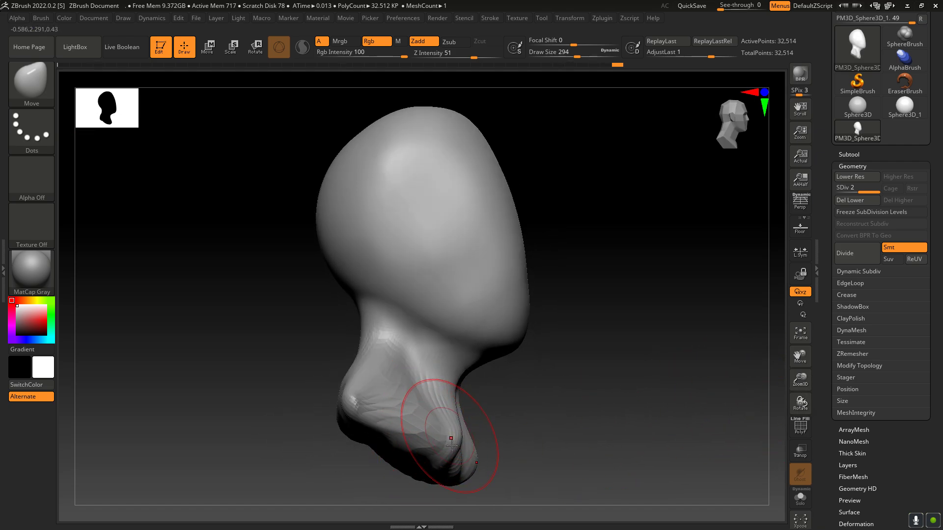
{"action": "left_click_drag", "start_coordinate": [786, 402], "coordinate": [787, 432]}
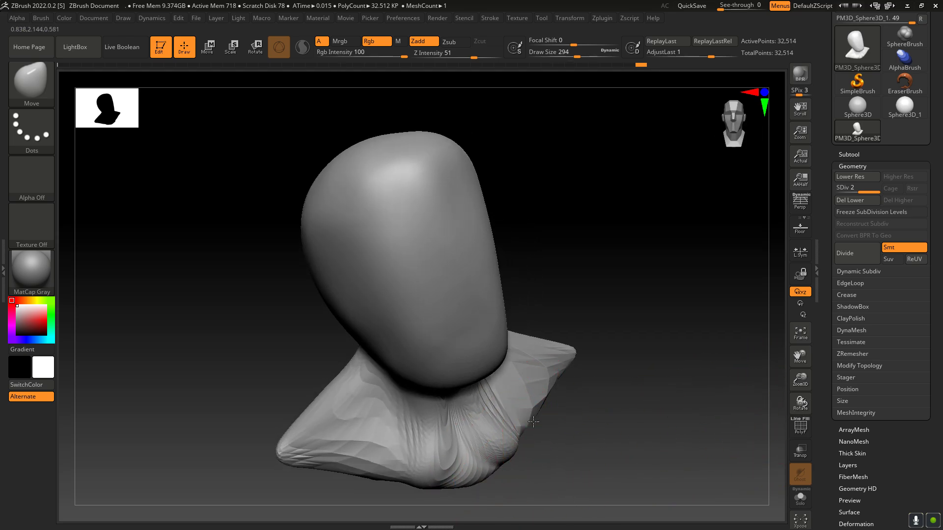
{"action": "left_click_drag", "start_coordinate": [533, 422], "coordinate": [563, 393]}
{"action": "mouse_move", "coordinate": [579, 354]}
{"action": "left_mouse_down"}
{"action": "mouse_move", "coordinate": [609, 356]}
{"action": "mouse_move", "coordinate": [627, 371]}
{"action": "left_mouse_up"}
Step: Reshape the shoulders and upper back around the neck base from above with the Move brush
{"action": "mouse_move", "coordinate": [800, 403]}
{"action": "left_mouse_down"}
{"action": "mouse_move", "coordinate": [805, 411]}
{"action": "mouse_move", "coordinate": [737, 428]}
{"action": "mouse_move", "coordinate": [570, 415]}
{"action": "mouse_move", "coordinate": [582, 397]}
{"action": "mouse_move", "coordinate": [580, 414]}
{"action": "left_mouse_up"}
{"action": "left_click_drag", "start_coordinate": [521, 442], "coordinate": [514, 432]}
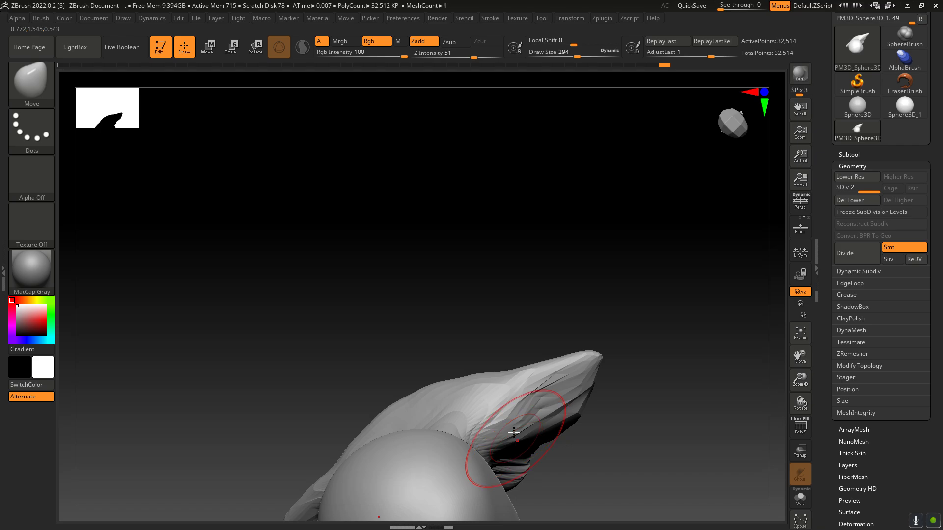
{"action": "left_click_drag", "start_coordinate": [792, 405], "coordinate": [632, 386]}
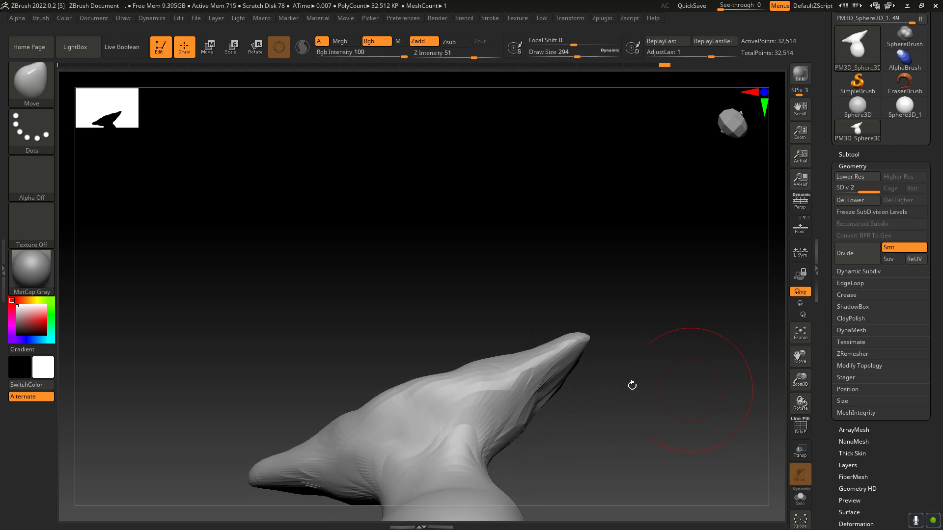
{"action": "mouse_move", "coordinate": [454, 375]}
{"action": "left_mouse_down"}
{"action": "mouse_move", "coordinate": [432, 367]}
{"action": "mouse_move", "coordinate": [430, 396]}
{"action": "left_mouse_up"}
{"action": "left_click_drag", "start_coordinate": [437, 439], "coordinate": [424, 437]}
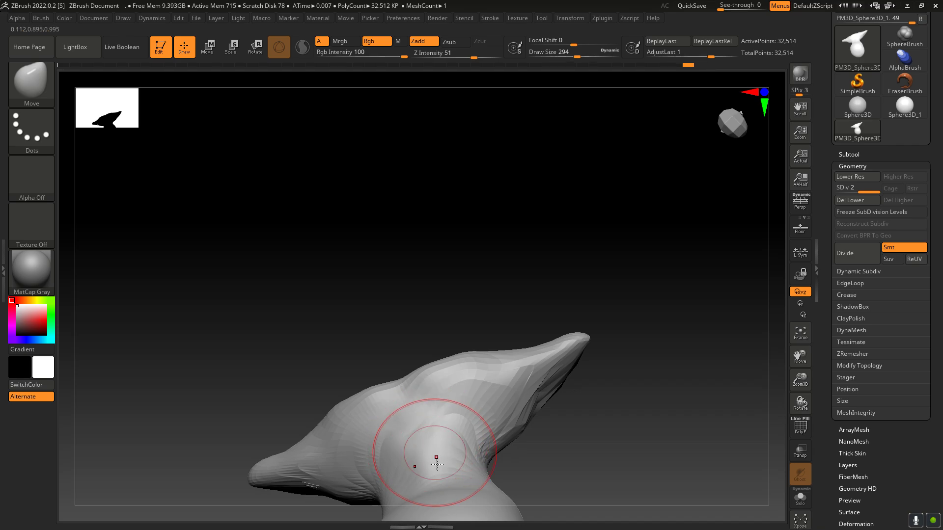
Step: Raise the upper back into the neck and thicken the neck's sides with the Move brush
{"action": "mouse_move", "coordinate": [803, 405]}
{"action": "left_mouse_down"}
{"action": "mouse_move", "coordinate": [799, 301]}
{"action": "mouse_move", "coordinate": [792, 319]}
{"action": "mouse_move", "coordinate": [804, 317]}
{"action": "mouse_move", "coordinate": [812, 376]}
{"action": "mouse_move", "coordinate": [784, 321]}
{"action": "left_mouse_up"}
{"action": "left_click_drag", "start_coordinate": [800, 402], "coordinate": [825, 409]}
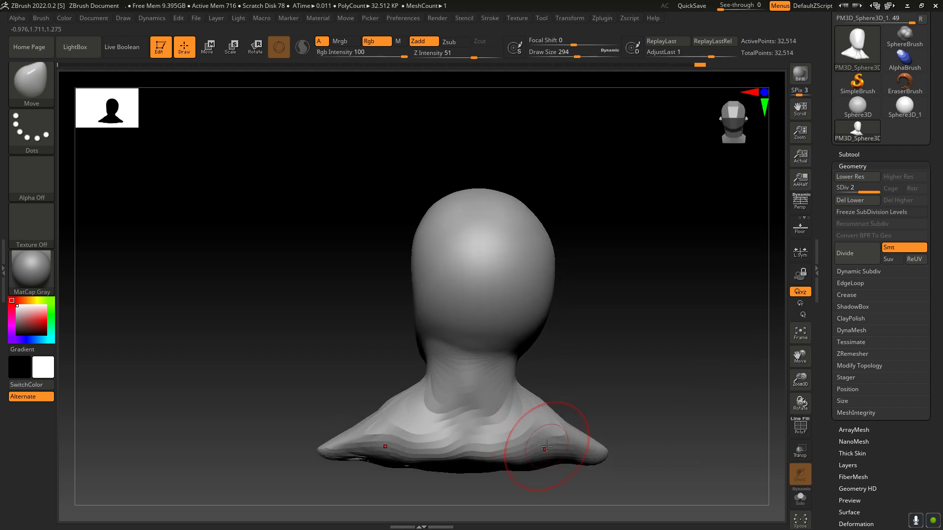
{"action": "mouse_move", "coordinate": [546, 447]}
{"action": "left_mouse_down", "text": "shift"}
{"action": "mouse_move", "coordinate": [568, 435]}
{"action": "mouse_move", "coordinate": [570, 452]}
{"action": "mouse_move", "coordinate": [500, 452]}
{"action": "mouse_move", "coordinate": [462, 425]}
{"action": "mouse_move", "coordinate": [483, 415]}
{"action": "left_mouse_up", "text": "shift"}
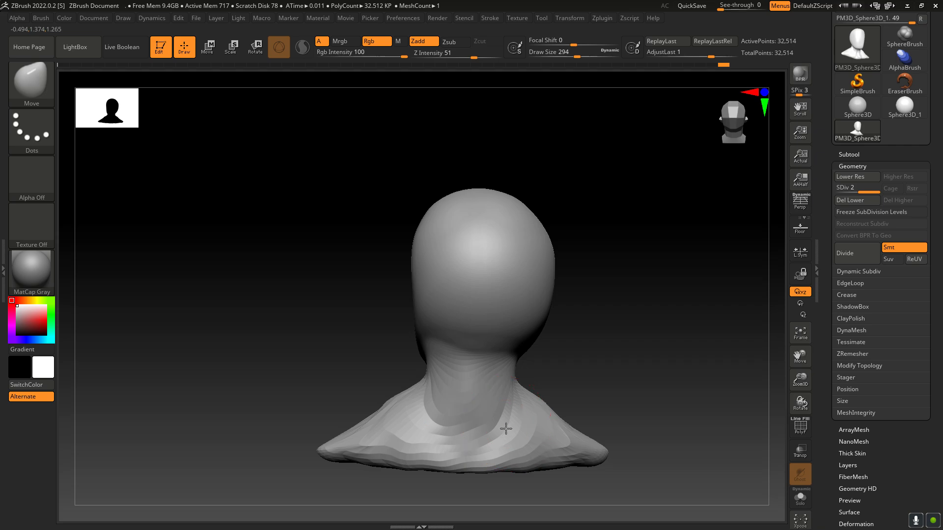
{"action": "mouse_move", "coordinate": [800, 401]}
{"action": "left_mouse_down"}
{"action": "mouse_move", "coordinate": [826, 396]}
{"action": "mouse_move", "coordinate": [785, 392]}
{"action": "left_mouse_up"}
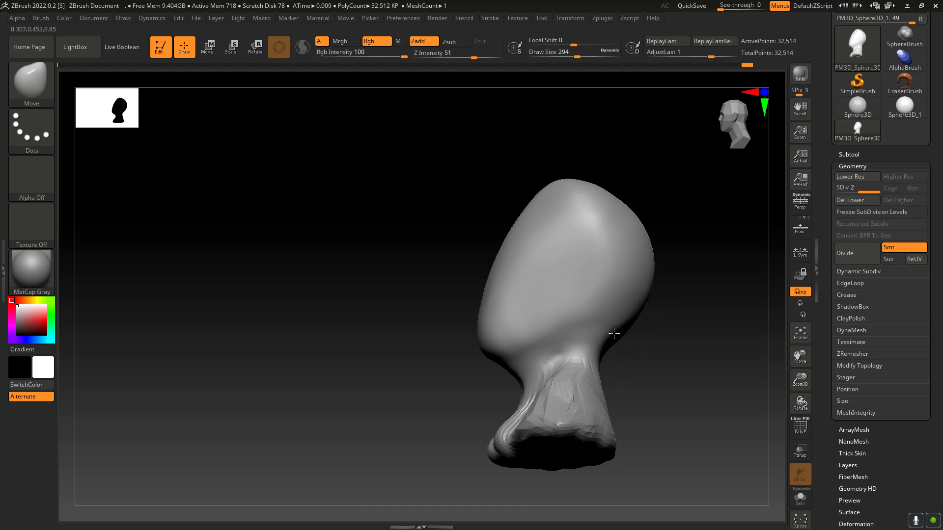
{"action": "mouse_move", "coordinate": [800, 407]}
{"action": "left_mouse_down"}
{"action": "mouse_move", "coordinate": [772, 400]}
{"action": "mouse_move", "coordinate": [801, 405]}
{"action": "mouse_move", "coordinate": [753, 375]}
{"action": "left_mouse_up"}
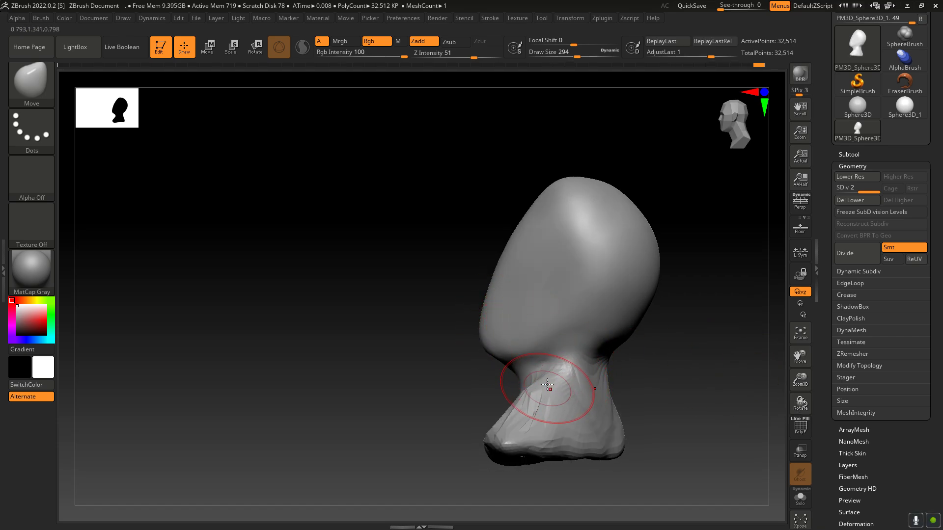
{"action": "mouse_move", "coordinate": [800, 397]}
{"action": "left_mouse_down"}
{"action": "mouse_move", "coordinate": [805, 425]}
{"action": "mouse_move", "coordinate": [796, 417]}
{"action": "left_mouse_up"}
Step: Divide the mesh to subdivision level 3 and smooth the side of the shoulder
{"action": "left_click_drag", "start_coordinate": [801, 379], "coordinate": [821, 403]}
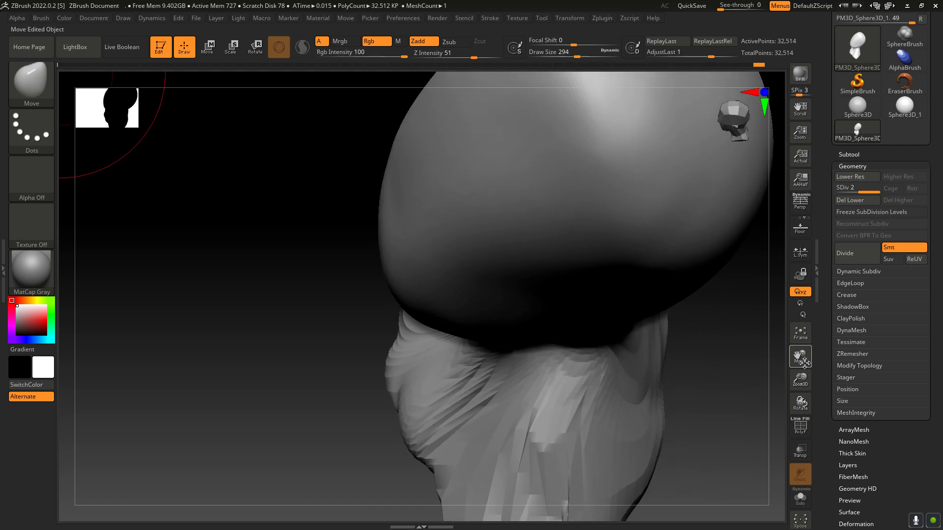
{"action": "left_click_drag", "start_coordinate": [801, 360], "coordinate": [794, 299]}
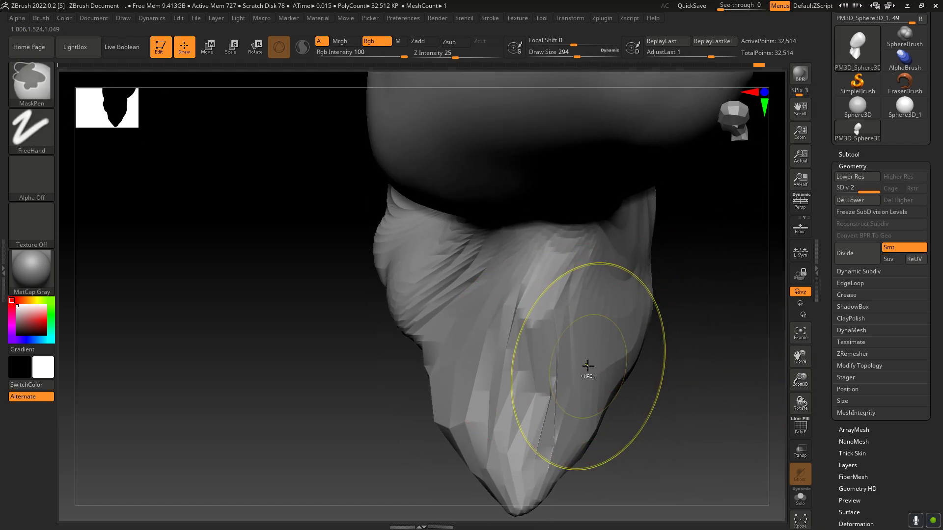
{"action": "key", "text": "ctrl+d"}
{"action": "left_click_drag", "start_coordinate": [546, 347], "coordinate": [527, 383], "text": "shift"}
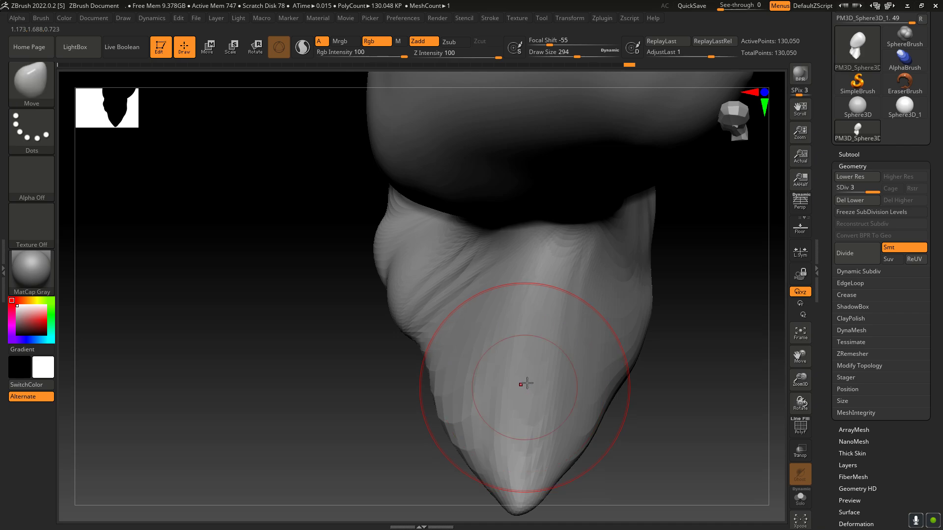
Step: Smooth the ridges across the throat, chest and shoulders with the Smooth brush
{"action": "left_click_drag", "start_coordinate": [802, 402], "coordinate": [809, 372]}
{"action": "mouse_move", "coordinate": [456, 334]}
{"action": "left_mouse_down", "text": "shift"}
{"action": "mouse_move", "coordinate": [428, 324]}
{"action": "mouse_move", "coordinate": [435, 315]}
{"action": "mouse_move", "coordinate": [444, 351]}
{"action": "left_mouse_up", "text": "shift"}
{"action": "mouse_move", "coordinate": [800, 402]}
{"action": "left_mouse_down"}
{"action": "mouse_move", "coordinate": [819, 387]}
{"action": "mouse_move", "coordinate": [787, 439]}
{"action": "left_mouse_up"}
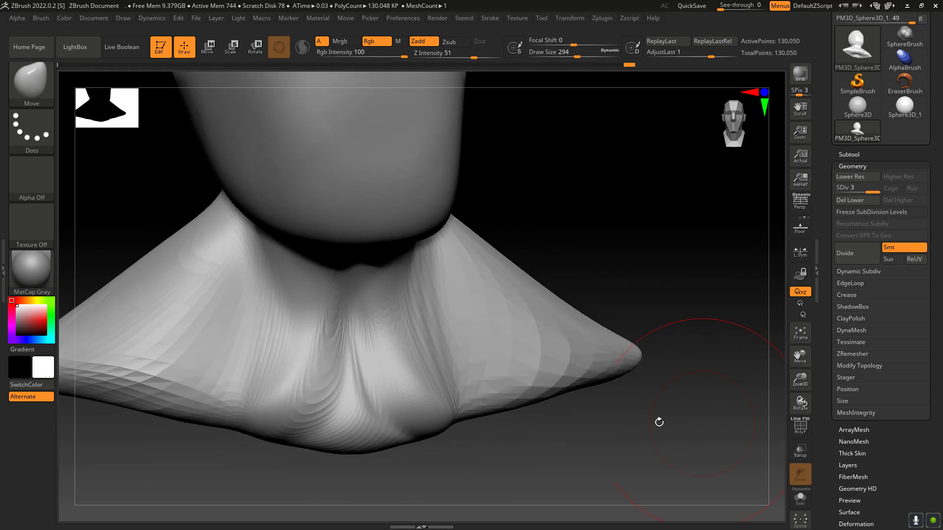
{"action": "mouse_move", "coordinate": [357, 347]}
{"action": "left_mouse_down", "text": "shift"}
{"action": "mouse_move", "coordinate": [364, 358]}
{"action": "mouse_move", "coordinate": [318, 332]}
{"action": "mouse_move", "coordinate": [344, 339]}
{"action": "left_mouse_up", "text": "shift"}
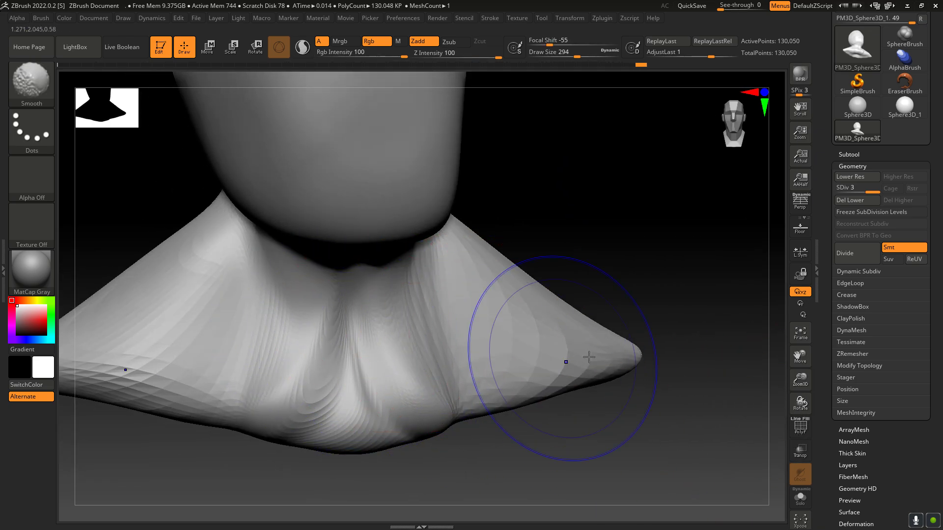
{"action": "mouse_move", "coordinate": [800, 402]}
{"action": "left_mouse_down"}
{"action": "mouse_move", "coordinate": [814, 393]}
{"action": "mouse_move", "coordinate": [795, 387]}
{"action": "left_mouse_up"}
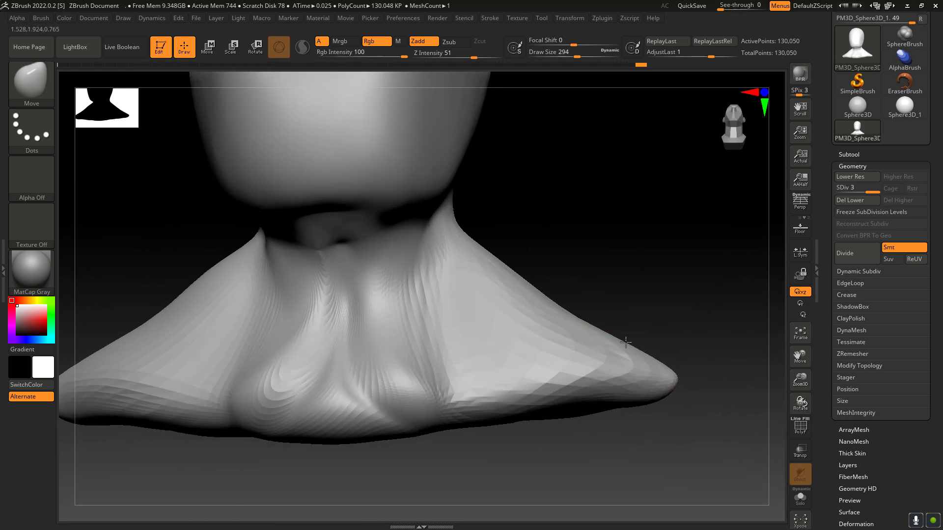
Step: Pull the shoulder ends upward and outward and round their outer surfaces with the Move brush
{"action": "mouse_move", "coordinate": [614, 312]}
{"action": "left_mouse_down"}
{"action": "mouse_move", "coordinate": [648, 327]}
{"action": "mouse_move", "coordinate": [643, 309]}
{"action": "mouse_move", "coordinate": [670, 313]}
{"action": "left_mouse_up"}
{"action": "left_click_drag", "start_coordinate": [678, 344], "coordinate": [688, 342]}
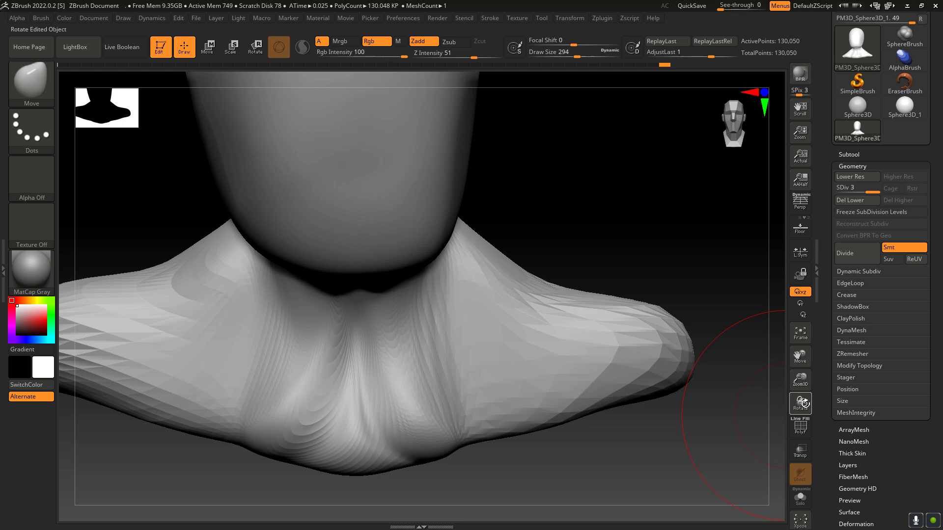
{"action": "left_click_drag", "start_coordinate": [802, 403], "coordinate": [598, 389]}
{"action": "mouse_move", "coordinate": [583, 350]}
{"action": "left_mouse_down"}
{"action": "mouse_move", "coordinate": [547, 350]}
{"action": "mouse_move", "coordinate": [602, 346]}
{"action": "mouse_move", "coordinate": [573, 356]}
{"action": "left_mouse_up"}
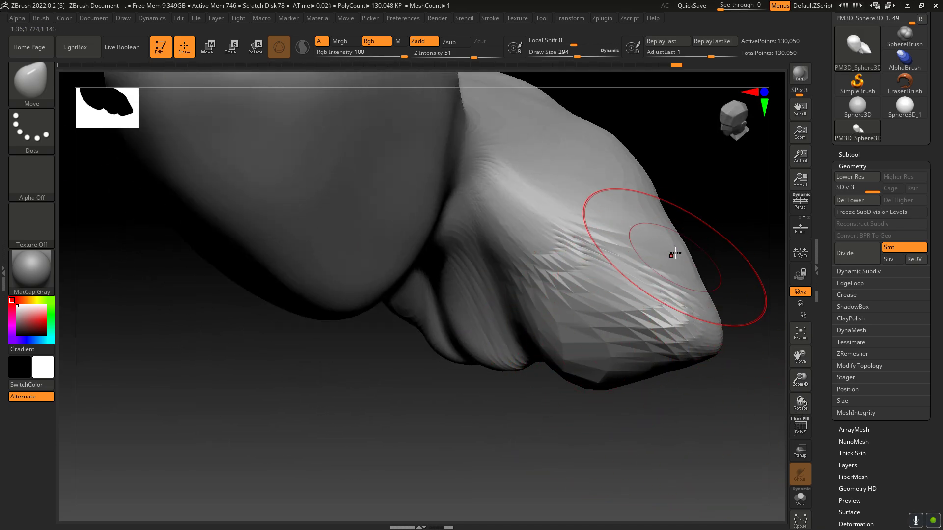
{"action": "mouse_move", "coordinate": [673, 253]}
{"action": "left_mouse_down"}
{"action": "mouse_move", "coordinate": [687, 240]}
{"action": "mouse_move", "coordinate": [683, 204]}
{"action": "left_mouse_up"}
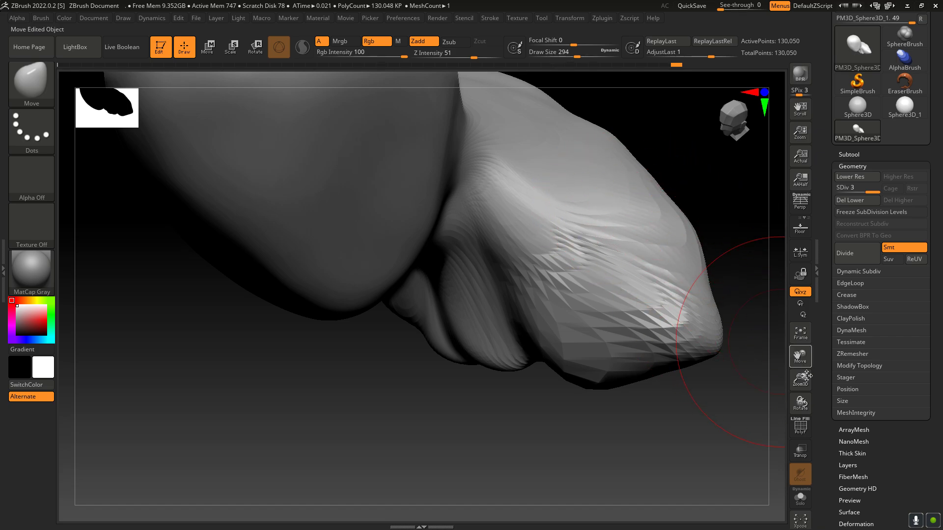
Step: Fill the groove between the chest and shoulder along the lower front edge, using the Move brush at draw size 282
{"action": "mouse_move", "coordinate": [802, 403]}
{"action": "left_mouse_down"}
{"action": "mouse_move", "coordinate": [781, 400]}
{"action": "mouse_move", "coordinate": [812, 403]}
{"action": "left_mouse_up"}
{"action": "mouse_move", "coordinate": [512, 362]}
{"action": "left_mouse_down"}
{"action": "mouse_move", "coordinate": [511, 380]}
{"action": "mouse_move", "coordinate": [524, 372]}
{"action": "left_mouse_up"}
{"action": "key", "text": "shift"}
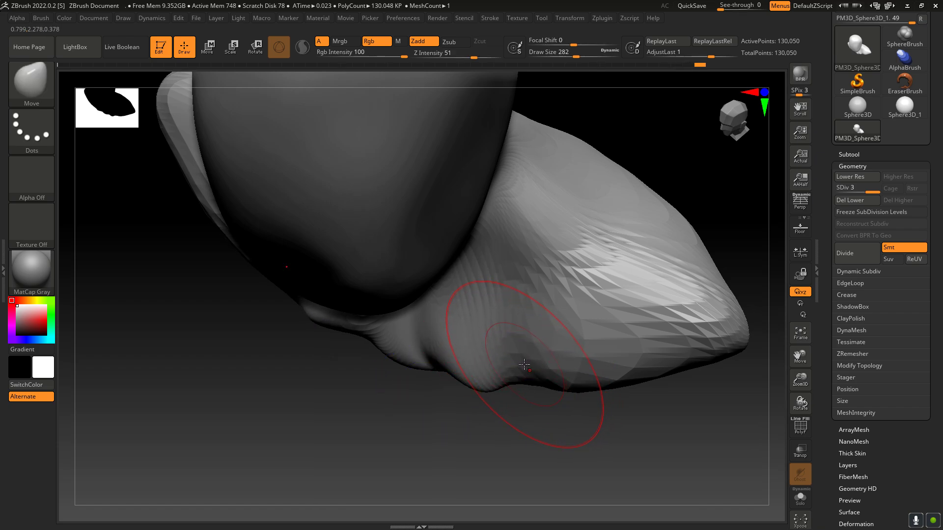
{"action": "left_click_drag", "start_coordinate": [515, 371], "coordinate": [533, 388]}
Step: Widen the throat and push the folds along the neck and chest outward with the Move brush at draw size 162
{"action": "left_click_drag", "start_coordinate": [801, 402], "coordinate": [787, 353]}
{"action": "left_click_drag", "start_coordinate": [457, 328], "coordinate": [476, 328]}
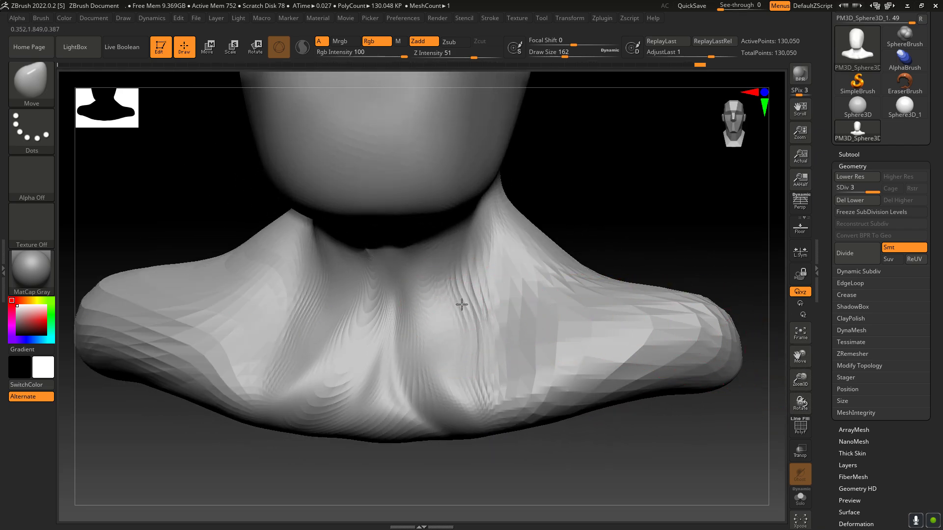
{"action": "left_click_drag", "start_coordinate": [420, 284], "coordinate": [447, 269]}
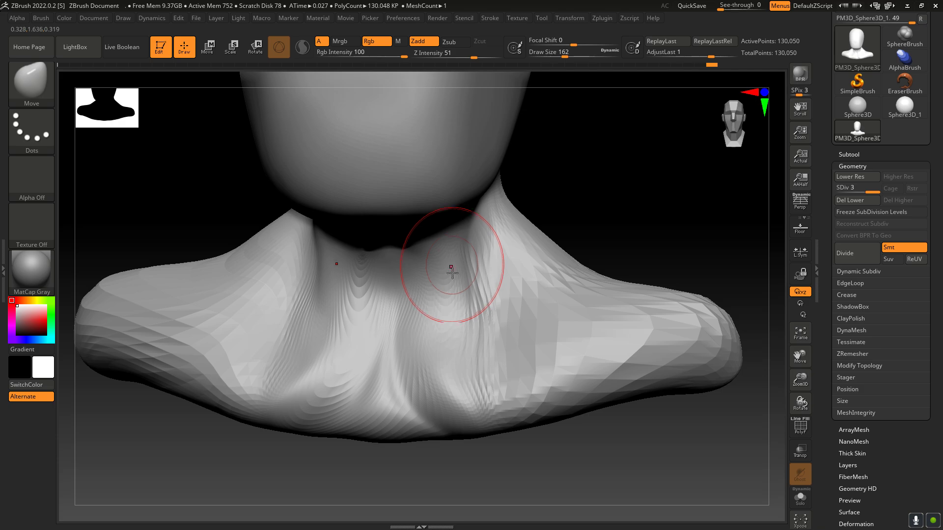
{"action": "mouse_move", "coordinate": [459, 378]}
{"action": "left_mouse_down"}
{"action": "mouse_move", "coordinate": [471, 396]}
{"action": "mouse_move", "coordinate": [508, 390]}
{"action": "left_mouse_up"}
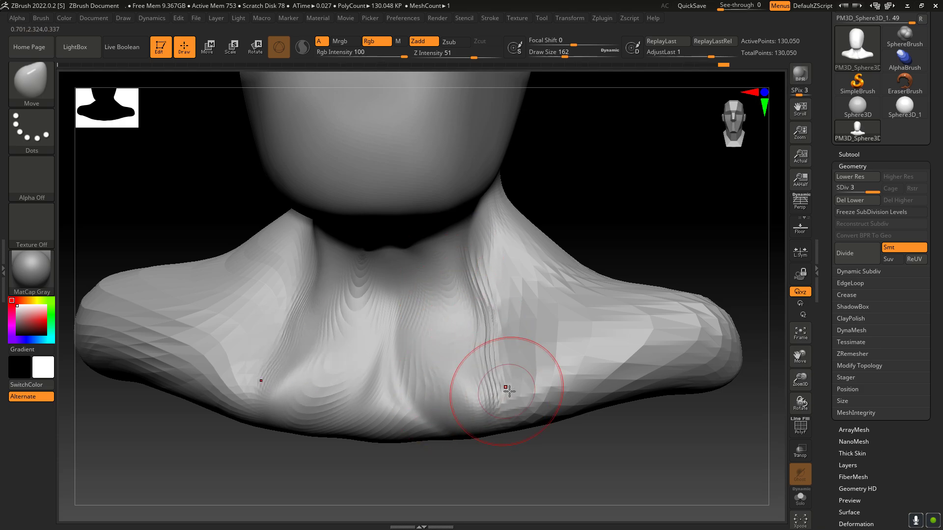
{"action": "left_click_drag", "start_coordinate": [801, 401], "coordinate": [800, 402]}
{"action": "mouse_move", "coordinate": [462, 307]}
{"action": "left_mouse_down", "text": "shift"}
{"action": "mouse_move", "coordinate": [463, 376]}
{"action": "mouse_move", "coordinate": [471, 339]}
{"action": "left_mouse_up", "text": "shift"}
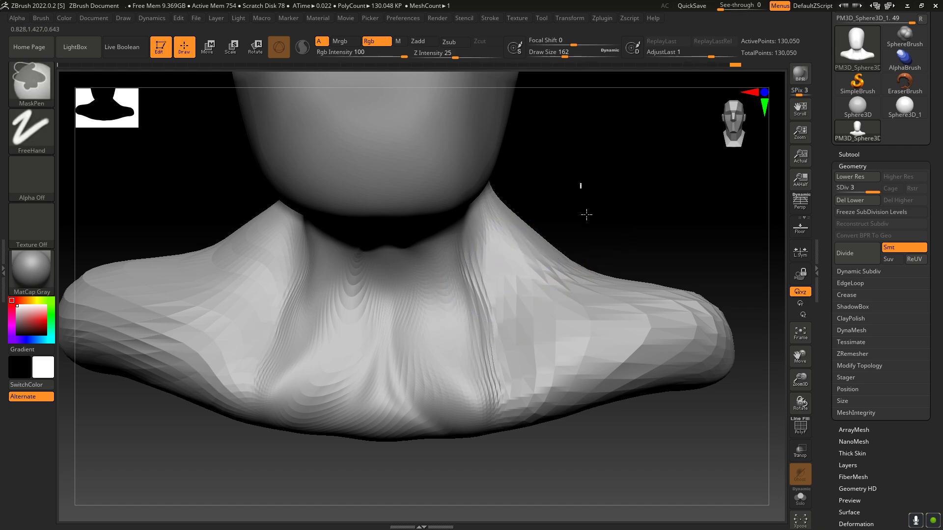
Step: Reshape the outer shoulder and pull in the slope between neck and shoulder with the Move brush
{"action": "left_click_drag", "start_coordinate": [802, 354], "coordinate": [831, 363]}
{"action": "left_click_drag", "start_coordinate": [747, 392], "coordinate": [754, 409]}
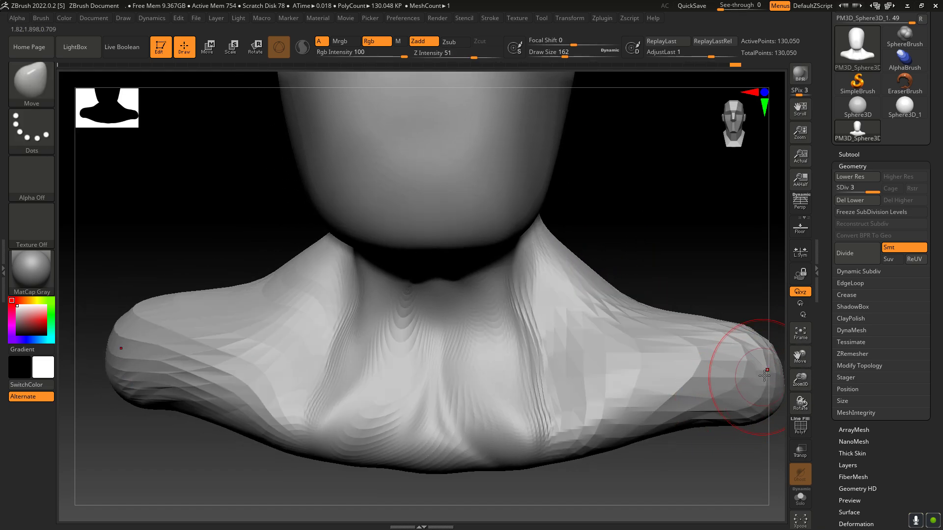
{"action": "left_click_drag", "start_coordinate": [763, 375], "coordinate": [766, 385]}
{"action": "mouse_move", "coordinate": [710, 344]}
{"action": "left_mouse_down", "text": "shift"}
{"action": "mouse_move", "coordinate": [709, 335]}
{"action": "mouse_move", "coordinate": [700, 345]}
{"action": "left_mouse_up", "text": "shift"}
{"action": "key", "text": "ctrl+z"}
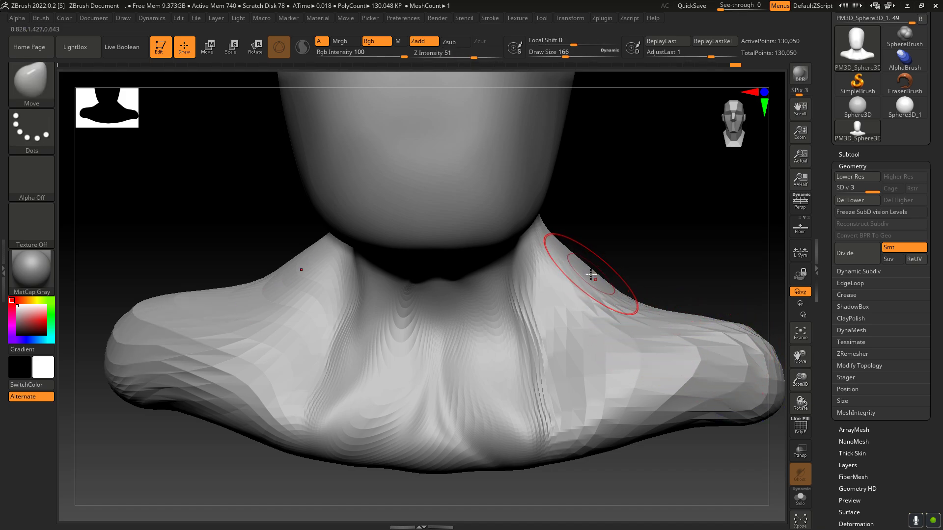
{"action": "left_click_drag", "start_coordinate": [581, 272], "coordinate": [567, 284]}
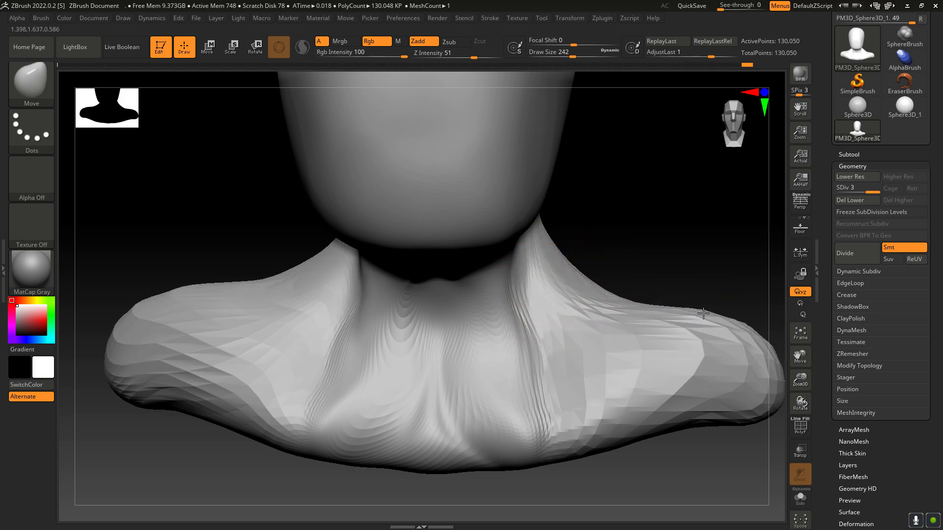
Step: Divide the mesh to subdivision level 4 and reshape the front of the shoulder with the Move brush at draw size 242
{"action": "key", "text": "ctrl+d"}
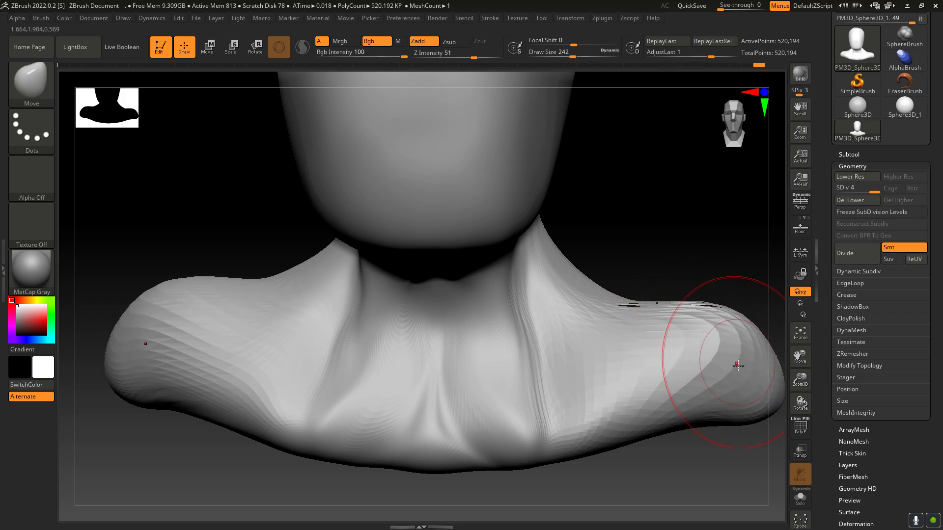
{"action": "mouse_move", "coordinate": [790, 403]}
{"action": "left_mouse_down"}
{"action": "mouse_move", "coordinate": [793, 415]}
{"action": "mouse_move", "coordinate": [773, 420]}
{"action": "left_mouse_up"}
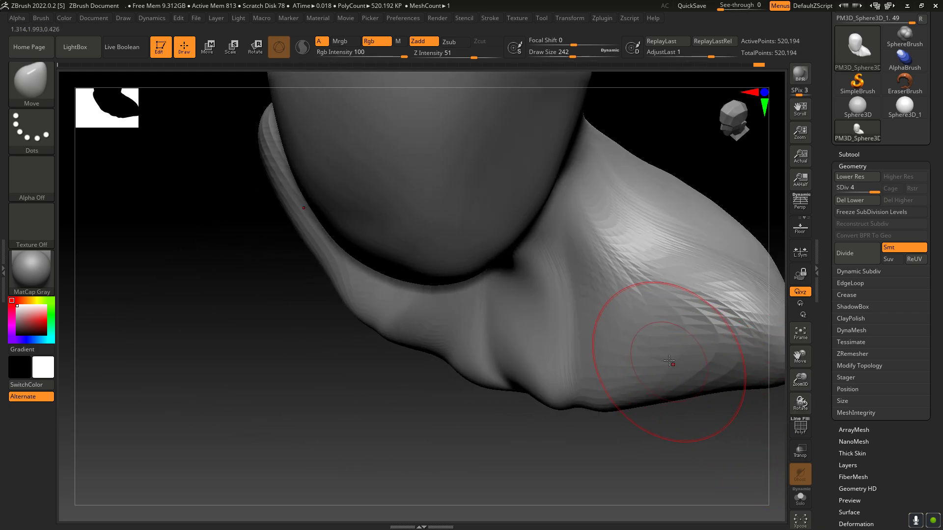
{"action": "left_click_drag", "start_coordinate": [669, 361], "coordinate": [716, 355]}
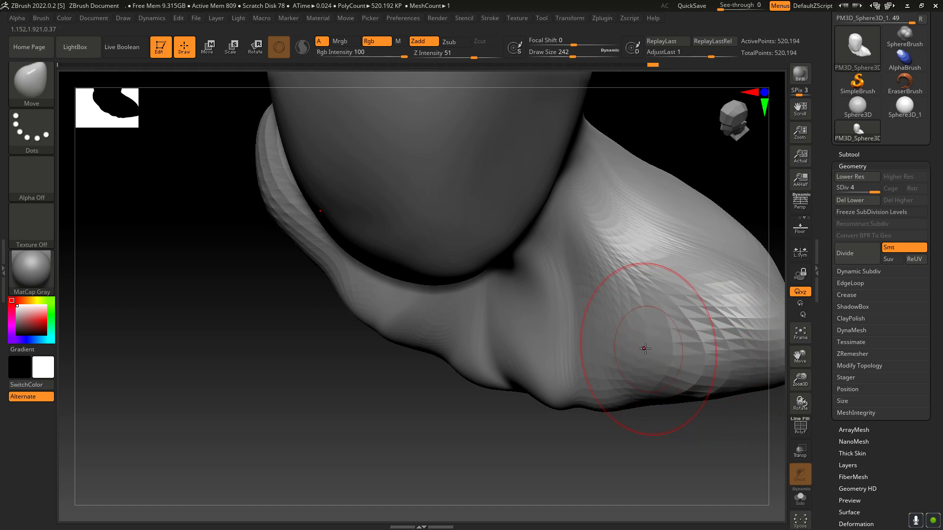
{"action": "left_click_drag", "start_coordinate": [645, 349], "coordinate": [567, 374]}
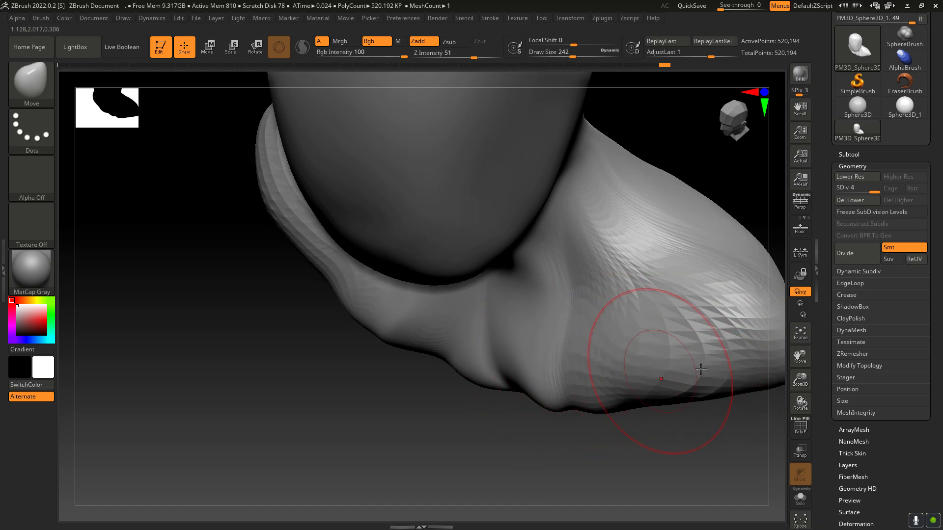
{"action": "mouse_move", "coordinate": [797, 400]}
{"action": "left_mouse_down"}
{"action": "mouse_move", "coordinate": [802, 385]}
{"action": "mouse_move", "coordinate": [792, 416]}
{"action": "mouse_move", "coordinate": [786, 393]}
{"action": "mouse_move", "coordinate": [793, 399]}
{"action": "mouse_move", "coordinate": [776, 393]}
{"action": "mouse_move", "coordinate": [784, 370]}
{"action": "mouse_move", "coordinate": [799, 375]}
{"action": "mouse_move", "coordinate": [794, 357]}
{"action": "mouse_move", "coordinate": [803, 394]}
{"action": "left_mouse_up"}
{"action": "left_click_drag", "start_coordinate": [516, 345], "coordinate": [504, 344]}
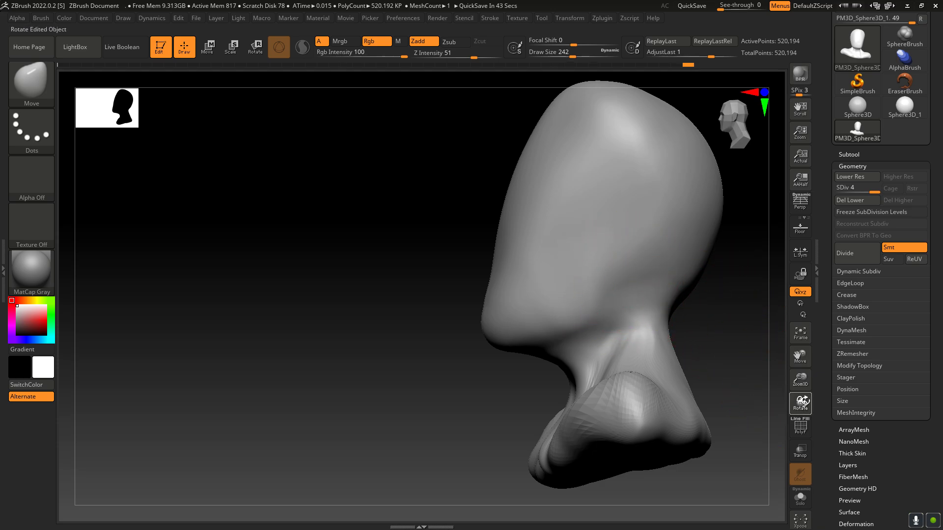
{"action": "left_click_drag", "start_coordinate": [800, 401], "coordinate": [795, 393]}
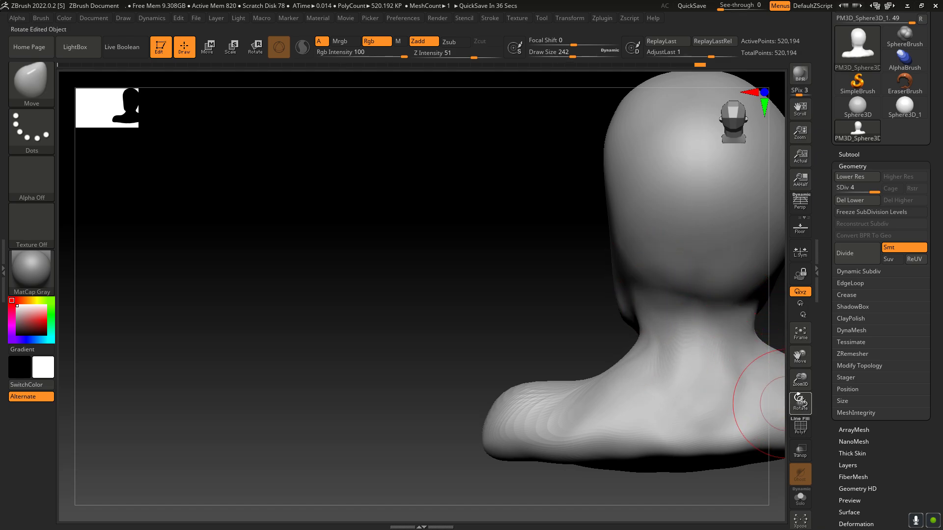
{"action": "left_click_drag", "start_coordinate": [800, 400], "coordinate": [843, 393]}
{"action": "left_click_drag", "start_coordinate": [801, 361], "coordinate": [800, 411]}
{"action": "mouse_move", "coordinate": [822, 404]}
{"action": "left_mouse_down"}
{"action": "mouse_move", "coordinate": [818, 414]}
{"action": "mouse_move", "coordinate": [778, 405]}
{"action": "left_mouse_up"}
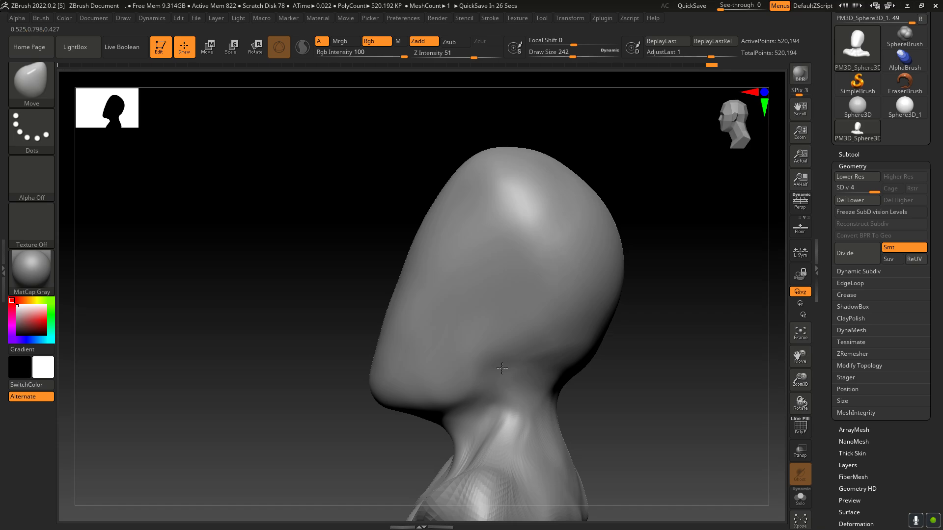
{"action": "left_click", "coordinate": [37, 81]}
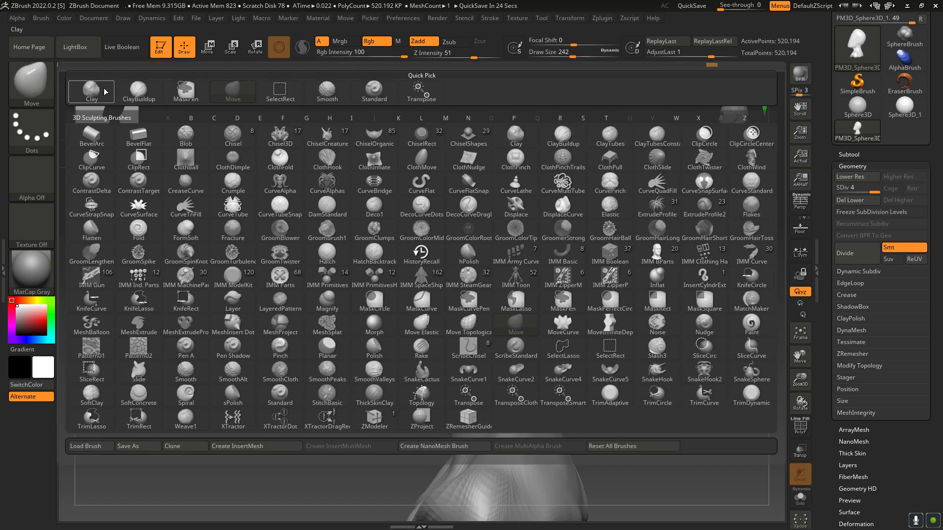
{"action": "left_click", "coordinate": [93, 92]}
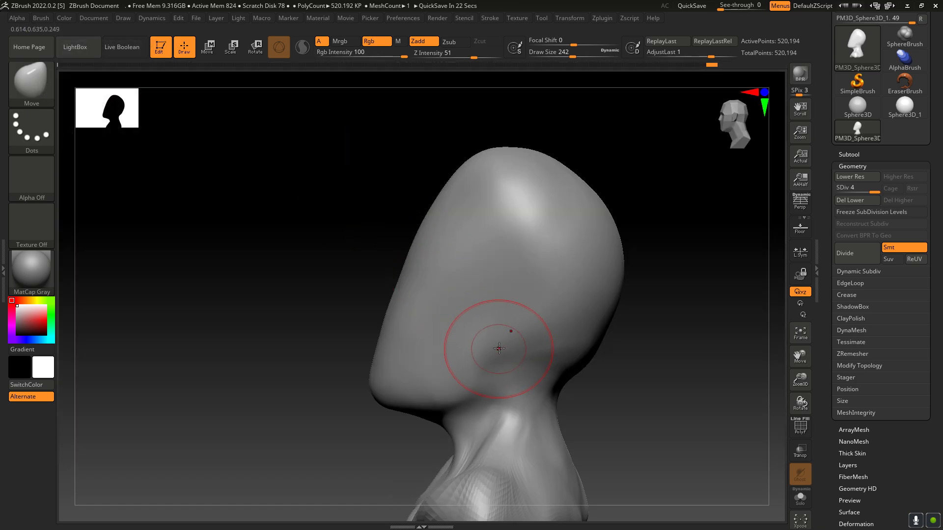
{"action": "left_click_drag", "start_coordinate": [516, 359], "coordinate": [499, 390], "text": "alt"}
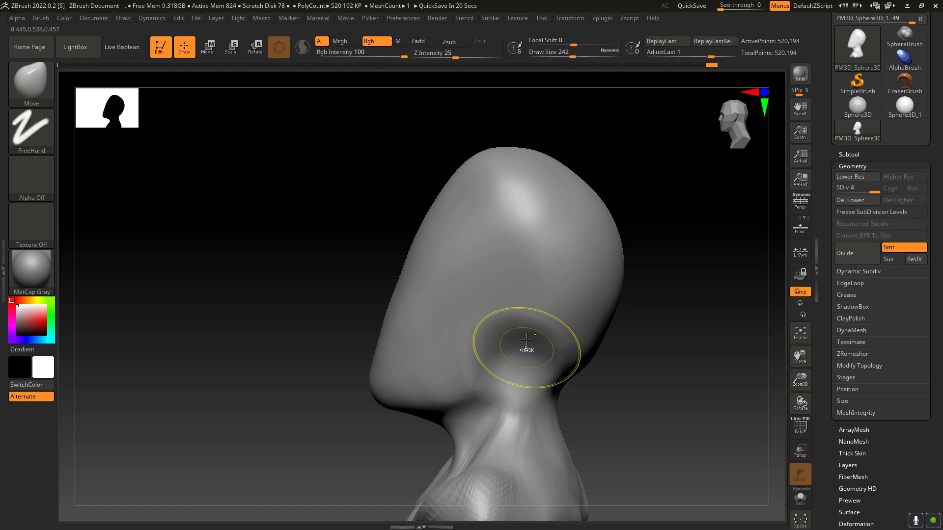
{"action": "key", "text": "ctrl+z"}
Step: Build a strip from behind the jaw down the side of the neck with the ClayBuildup brush at draw size 242, and smooth it
{"action": "left_click", "coordinate": [41, 90]}
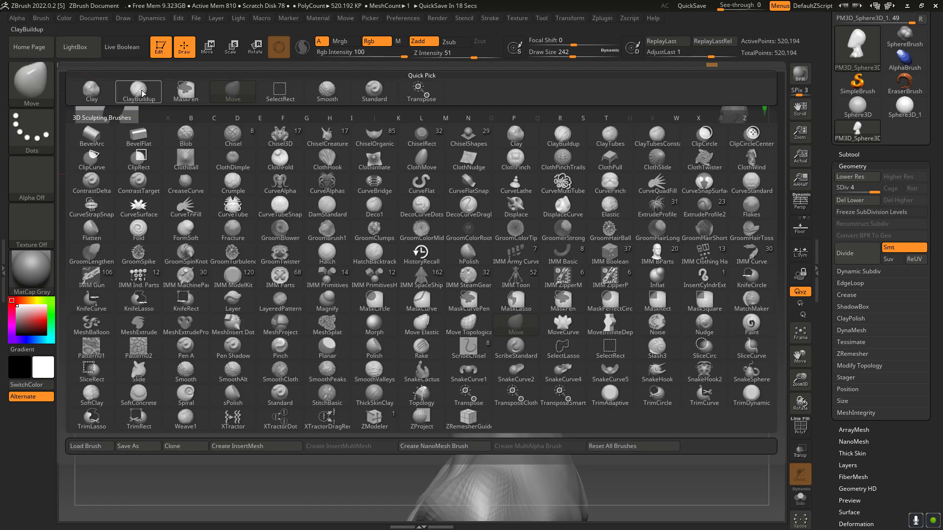
{"action": "left_click", "coordinate": [143, 93]}
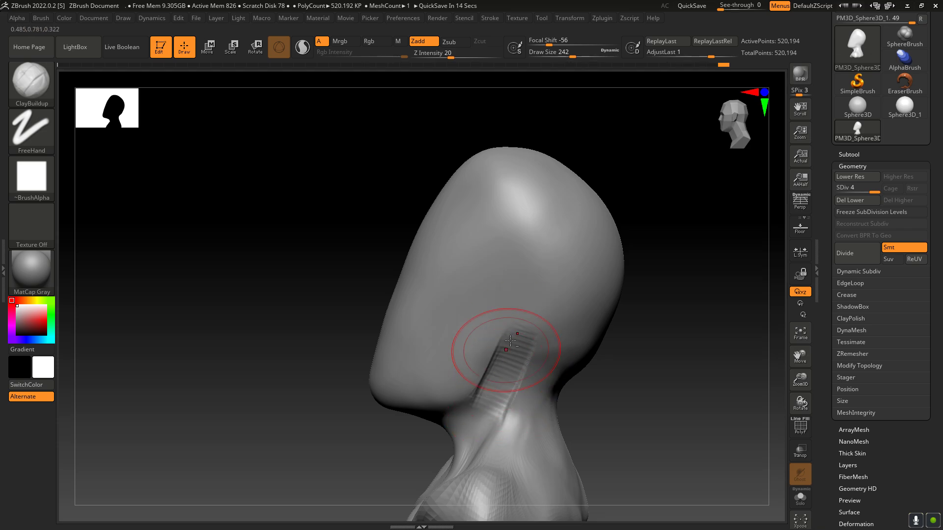
{"action": "key", "text": "shift"}
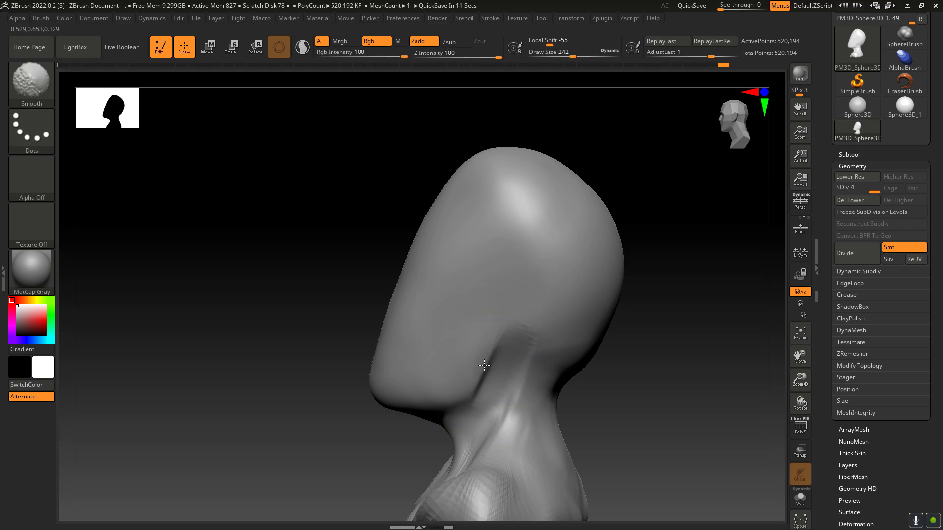
Step: Build up the area where the throat meets the underside of the jaw, using ClayBuildup at draw size 138, and smooth it
{"action": "left_click_drag", "start_coordinate": [799, 404], "coordinate": [820, 376]}
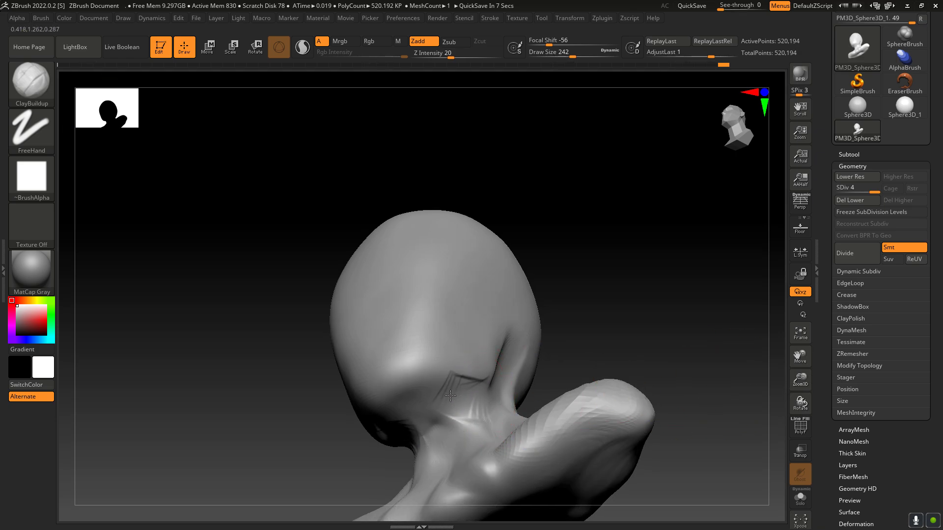
{"action": "left_click_drag", "start_coordinate": [452, 404], "coordinate": [483, 401]}
{"action": "key", "text": "ctrl+z"}
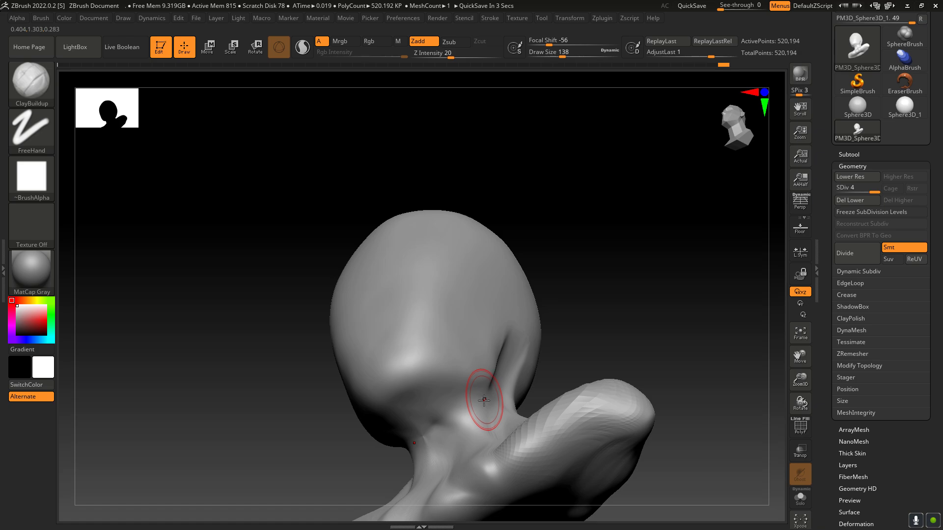
{"action": "left_click_drag", "start_coordinate": [456, 400], "coordinate": [407, 409]}
{"action": "key", "text": "shift"}
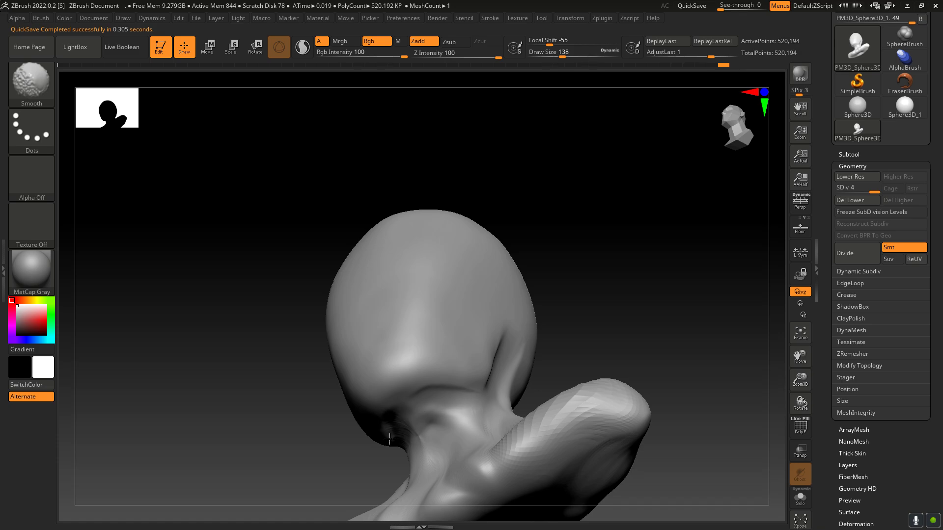
Step: Add ClayBuildup strokes at draw size 138 behind the jaw and along the base of the skull
{"action": "left_click_drag", "start_coordinate": [806, 399], "coordinate": [777, 421]}
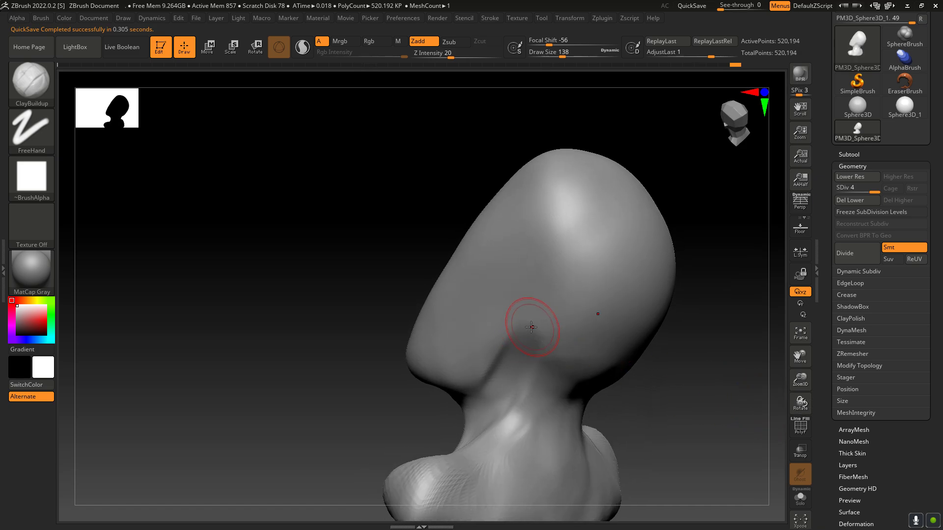
{"action": "left_click_drag", "start_coordinate": [539, 351], "coordinate": [564, 381]}
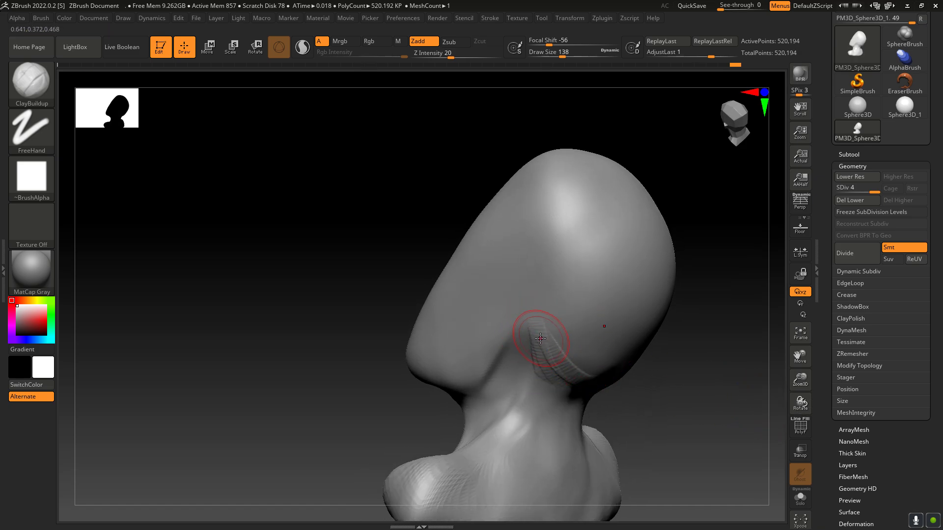
{"action": "left_click_drag", "start_coordinate": [536, 334], "coordinate": [547, 355]}
Step: Check the strokes on the opposite side of the head and the symmetry settings
{"action": "left_click_drag", "start_coordinate": [800, 405], "coordinate": [765, 376]}
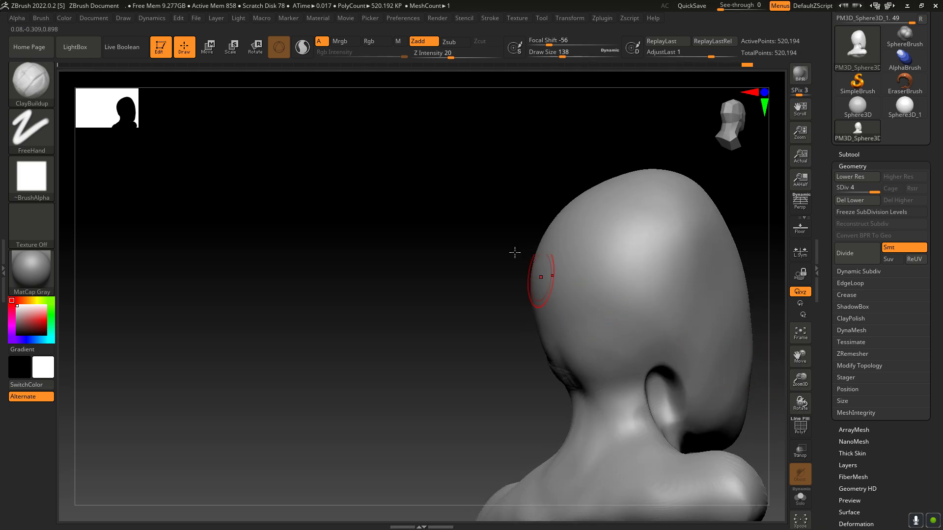
{"action": "left_click", "coordinate": [568, 18]}
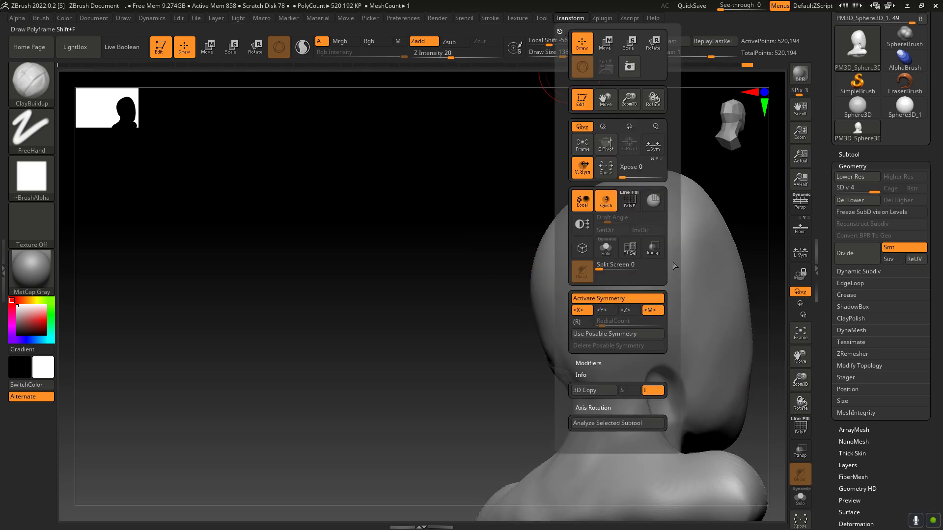
{"action": "left_click_drag", "start_coordinate": [800, 405], "coordinate": [743, 375]}
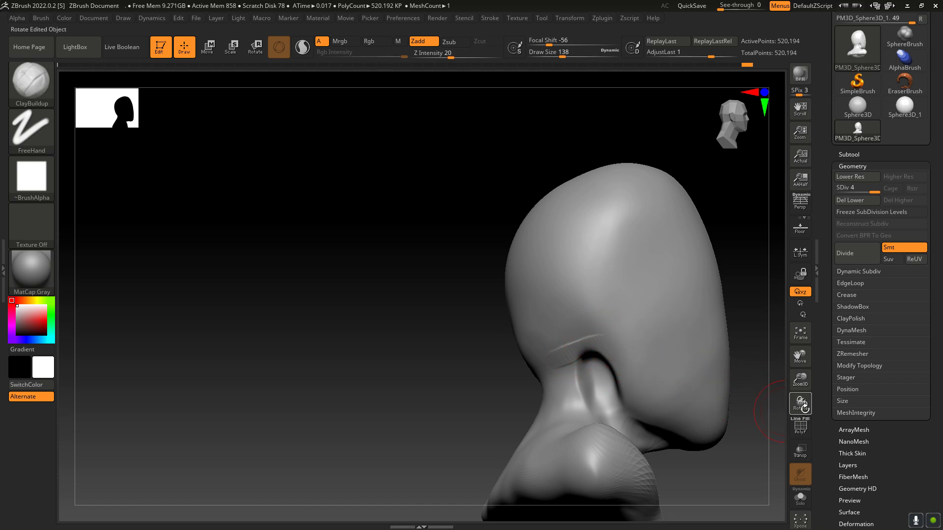
{"action": "left_click_drag", "start_coordinate": [800, 405], "coordinate": [677, 345]}
Step: Build up the side of the skull above the neck strip with ClayBuildup, enlarging the draw size to 274
{"action": "left_click_drag", "start_coordinate": [801, 406], "coordinate": [770, 420]}
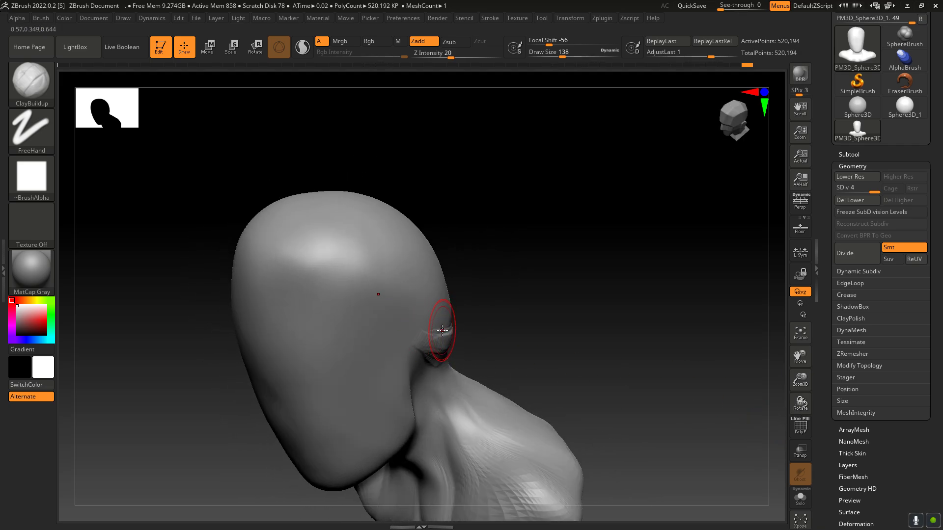
{"action": "left_click_drag", "start_coordinate": [800, 402], "coordinate": [752, 412]}
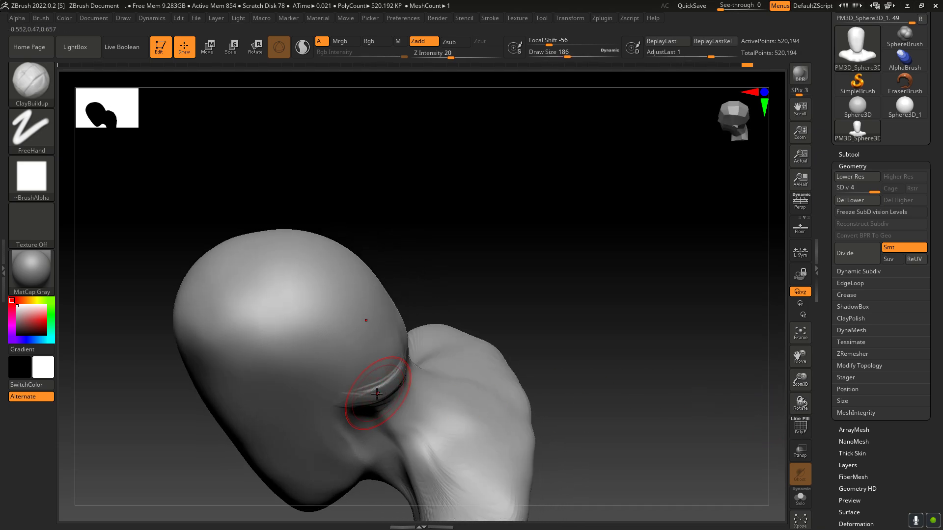
{"action": "mouse_move", "coordinate": [332, 385]}
{"action": "left_mouse_down"}
{"action": "mouse_move", "coordinate": [347, 337]}
{"action": "mouse_move", "coordinate": [337, 358]}
{"action": "mouse_move", "coordinate": [305, 369]}
{"action": "mouse_move", "coordinate": [362, 338]}
{"action": "mouse_move", "coordinate": [343, 330]}
{"action": "mouse_move", "coordinate": [403, 340]}
{"action": "left_mouse_up"}
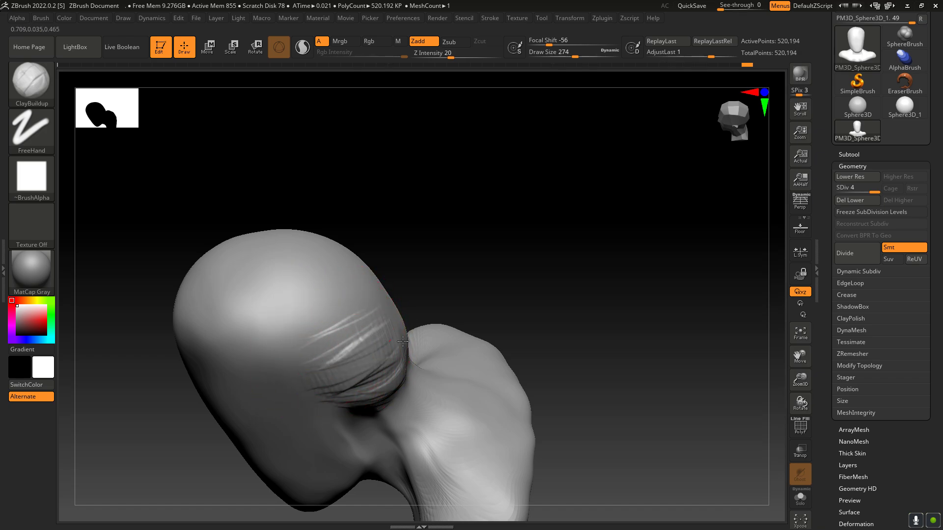
{"action": "mouse_move", "coordinate": [800, 403]}
{"action": "left_mouse_down"}
{"action": "mouse_move", "coordinate": [766, 398]}
{"action": "mouse_move", "coordinate": [611, 326]}
{"action": "left_mouse_up"}
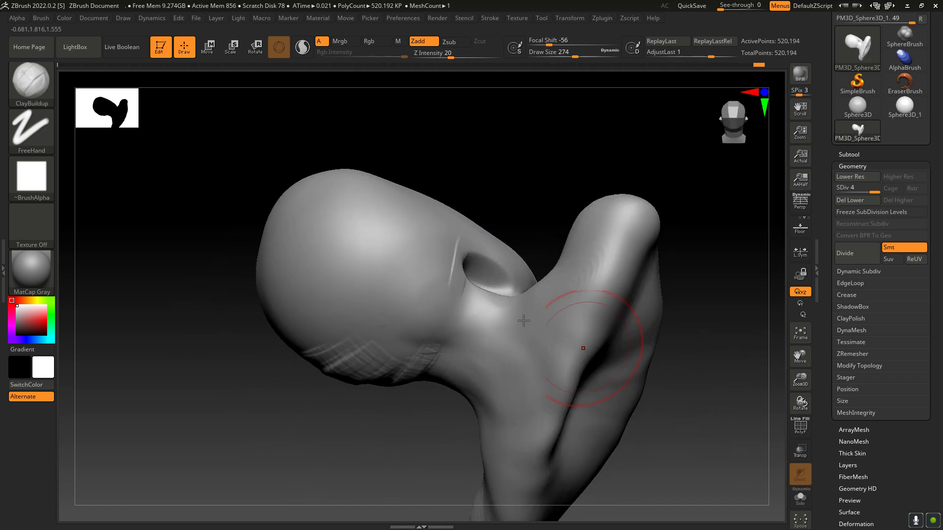
{"action": "mouse_move", "coordinate": [443, 216]}
{"action": "left_mouse_down"}
{"action": "mouse_move", "coordinate": [422, 265]}
{"action": "mouse_move", "coordinate": [393, 231]}
{"action": "mouse_move", "coordinate": [385, 253]}
{"action": "mouse_move", "coordinate": [391, 211]}
{"action": "mouse_move", "coordinate": [410, 213]}
{"action": "mouse_move", "coordinate": [426, 246]}
{"action": "mouse_move", "coordinate": [399, 345]}
{"action": "left_mouse_up"}
{"action": "mouse_move", "coordinate": [800, 402]}
{"action": "left_mouse_down"}
{"action": "mouse_move", "coordinate": [815, 393]}
{"action": "mouse_move", "coordinate": [801, 408]}
{"action": "mouse_move", "coordinate": [801, 400]}
{"action": "left_mouse_up"}
{"action": "key", "text": "ctrl"}
{"action": "key", "text": "ctrl+z"}
{"action": "key", "text": "ctrl+z"}
{"action": "key", "text": "ctrl+z"}
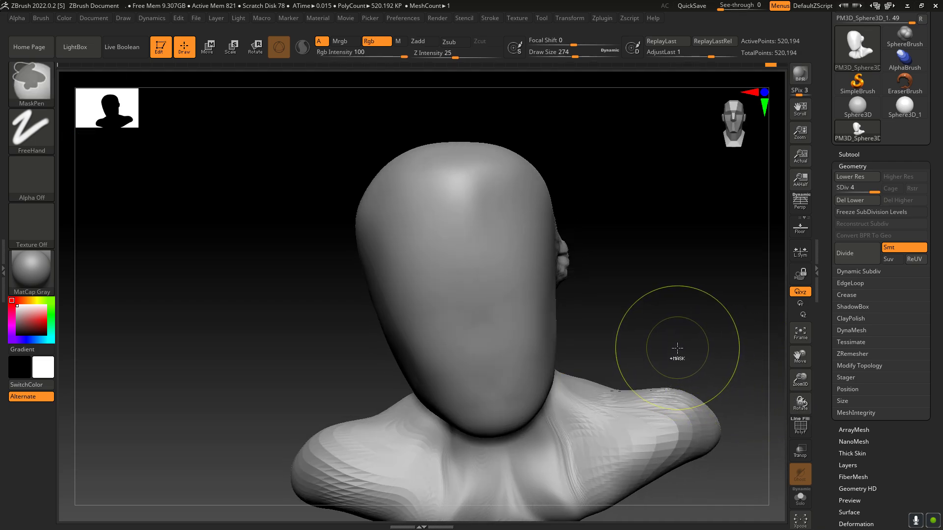
{"action": "key", "text": "ctrl+z"}
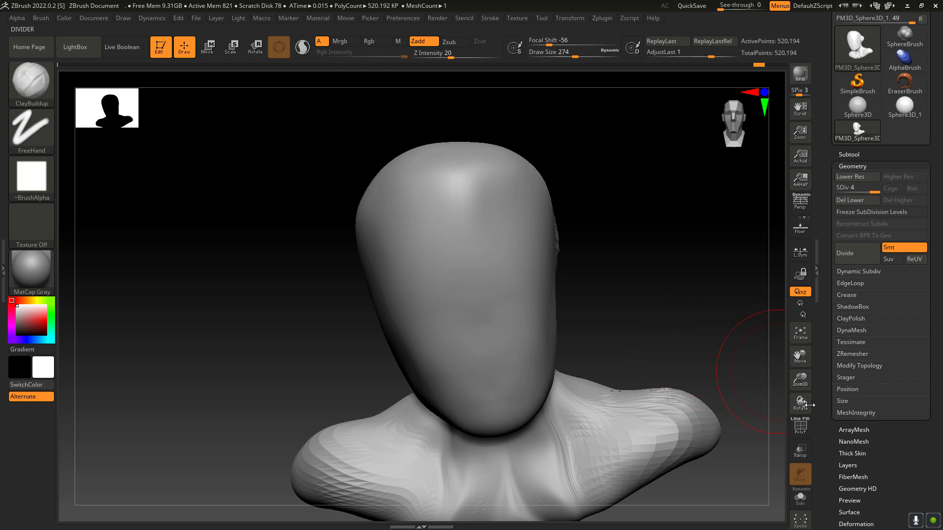
Step: Build up a band across the forehead toward the temples with ClayBuildup at draw size 274, and undo the last strokes
{"action": "mouse_move", "coordinate": [810, 404]}
{"action": "left_mouse_down"}
{"action": "mouse_move", "coordinate": [835, 380]}
{"action": "mouse_move", "coordinate": [809, 401]}
{"action": "left_mouse_up"}
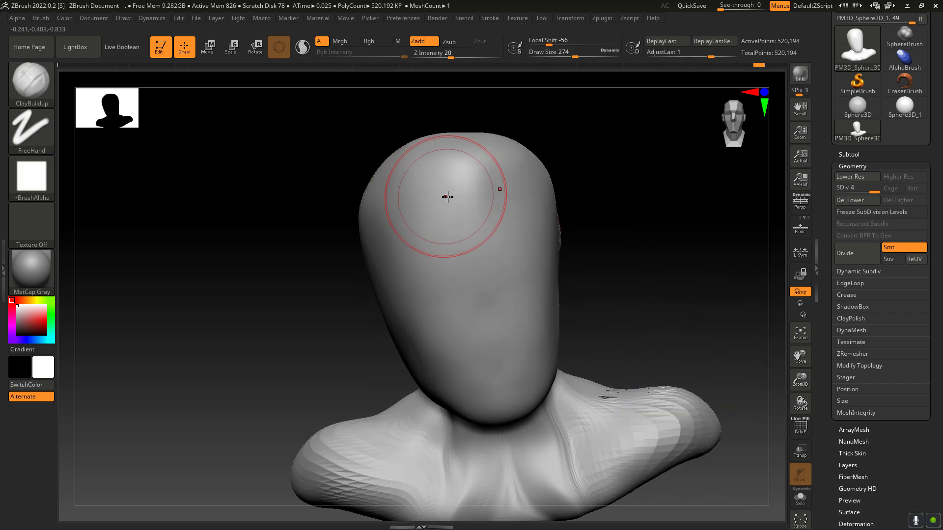
{"action": "mouse_move", "coordinate": [447, 197]}
{"action": "left_mouse_down"}
{"action": "mouse_move", "coordinate": [439, 186]}
{"action": "mouse_move", "coordinate": [459, 140]}
{"action": "mouse_move", "coordinate": [473, 157]}
{"action": "left_mouse_up"}
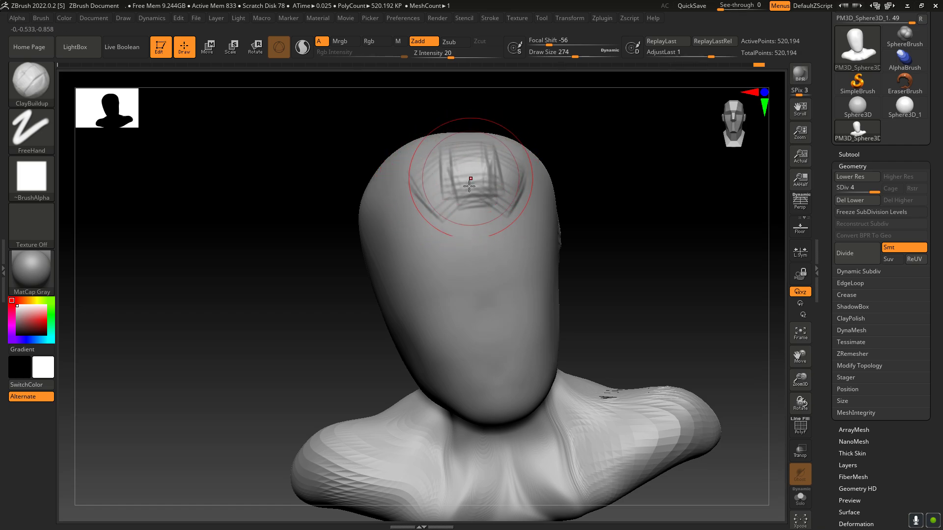
{"action": "mouse_move", "coordinate": [417, 191]}
{"action": "left_mouse_down"}
{"action": "mouse_move", "coordinate": [401, 195]}
{"action": "mouse_move", "coordinate": [421, 211]}
{"action": "mouse_move", "coordinate": [392, 204]}
{"action": "mouse_move", "coordinate": [378, 256]}
{"action": "left_mouse_up"}
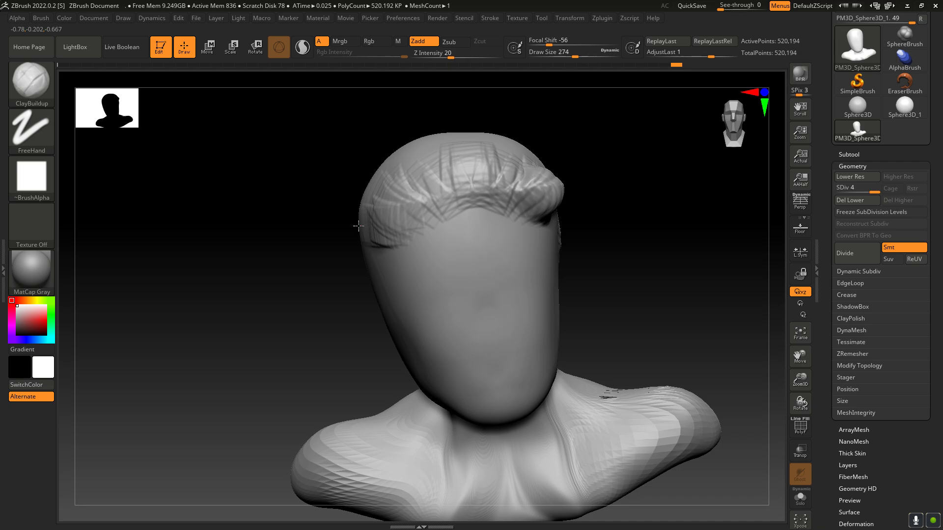
{"action": "left_click_drag", "start_coordinate": [804, 400], "coordinate": [792, 399]}
{"action": "key", "text": "ctrl"}
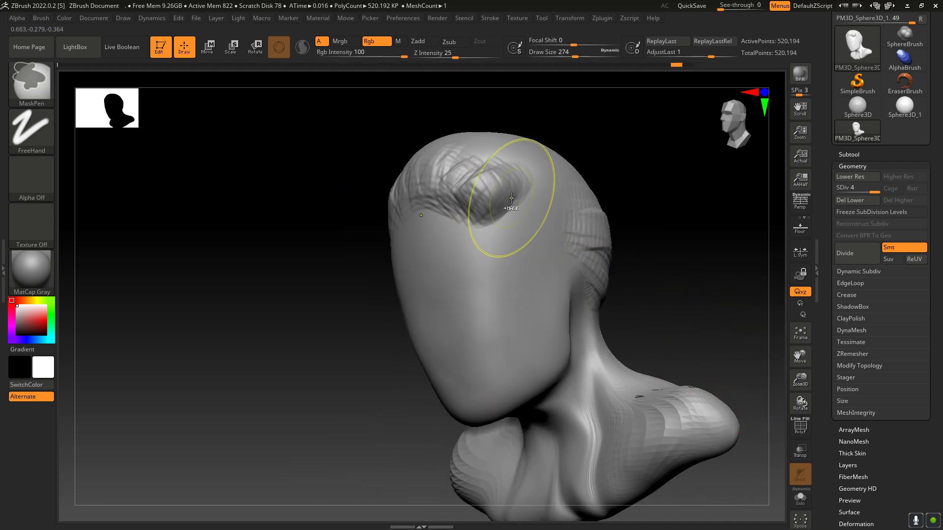
{"action": "key", "text": "ctrl+z"}
{"action": "key", "text": "ctrl+z"}
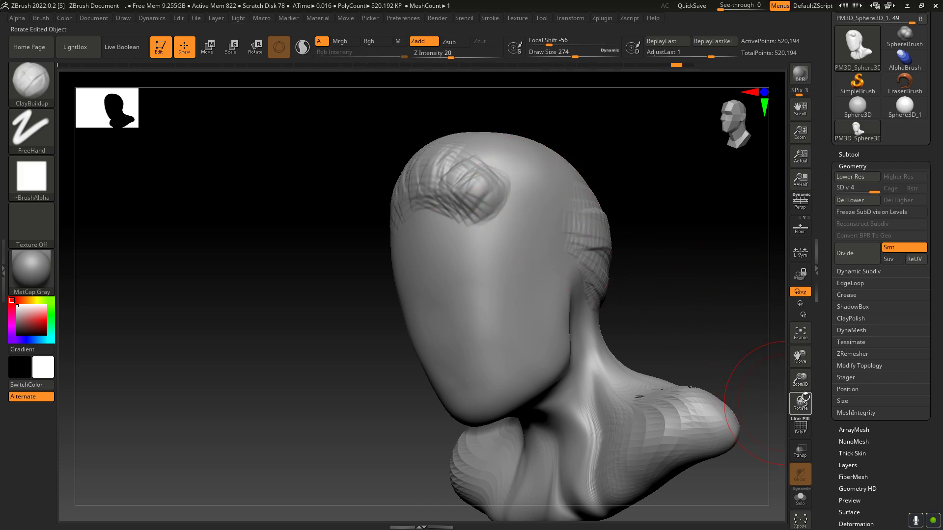
Step: Undo the last strokes and extend the forehead band toward both temples with ClayBuildup at draw size 158
{"action": "left_click_drag", "start_coordinate": [805, 396], "coordinate": [809, 403]}
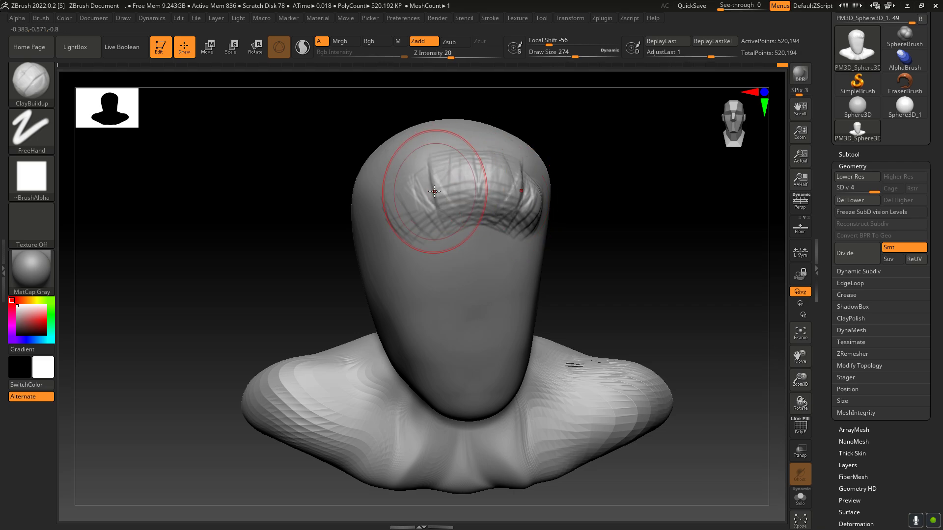
{"action": "key", "text": "bracketleft"}
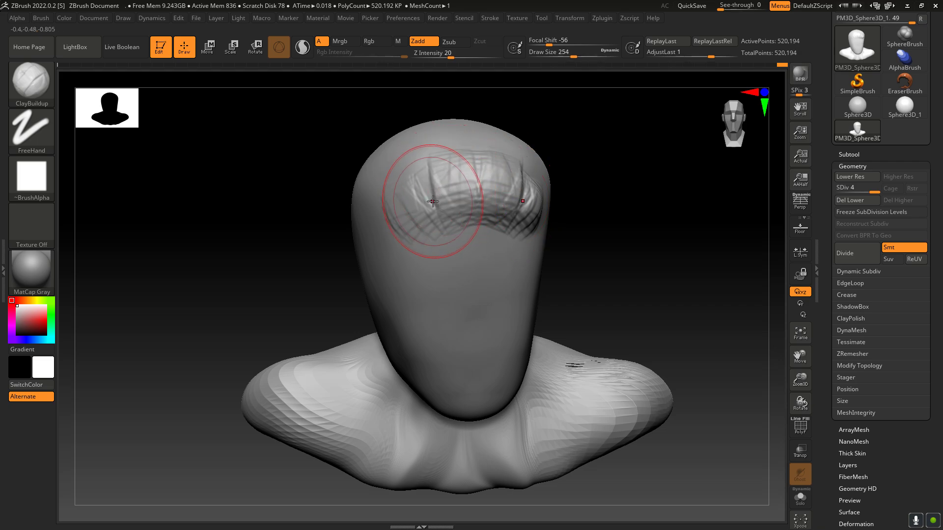
{"action": "key", "text": "bracketleft"}
{"action": "key", "text": "bracketleft"}
{"action": "key", "text": "bracketleft"}
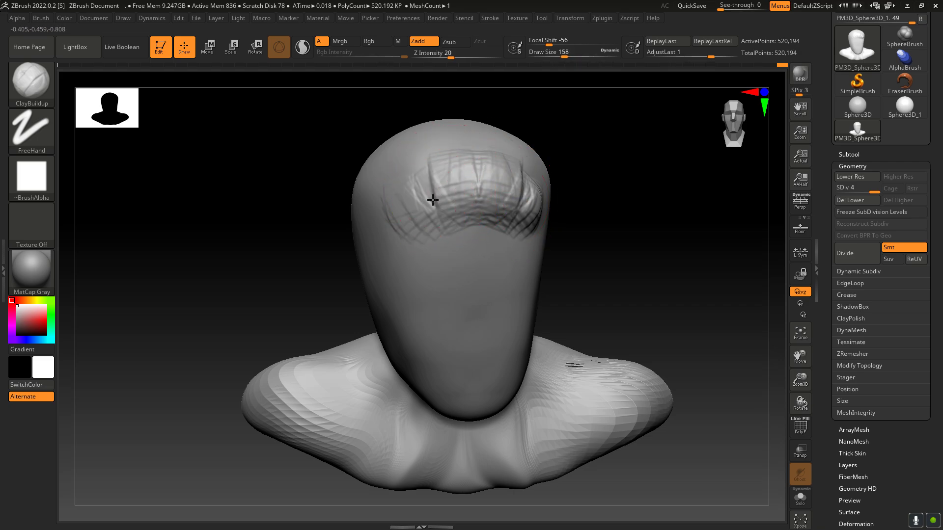
{"action": "key", "text": "ctrl+z"}
{"action": "key", "text": "ctrl+z"}
{"action": "key", "text": "ctrl+z"}
{"action": "key", "text": "ctrl+z"}
{"action": "key", "text": "ctrl+z"}
{"action": "key", "text": "ctrl+z"}
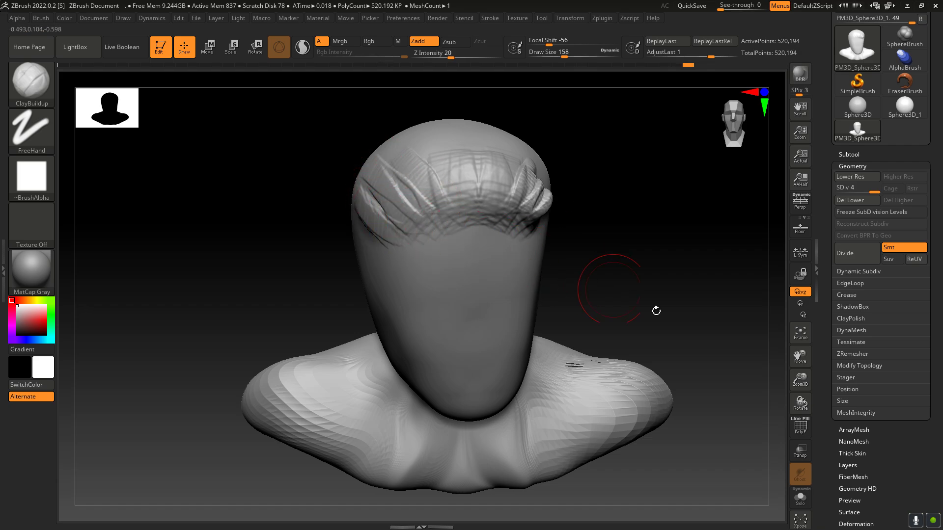
Step: Build up the hairline with ClayBuildup from the temple past the ear area and down, on both sides of the head
{"action": "left_click_drag", "start_coordinate": [800, 393], "coordinate": [638, 290]}
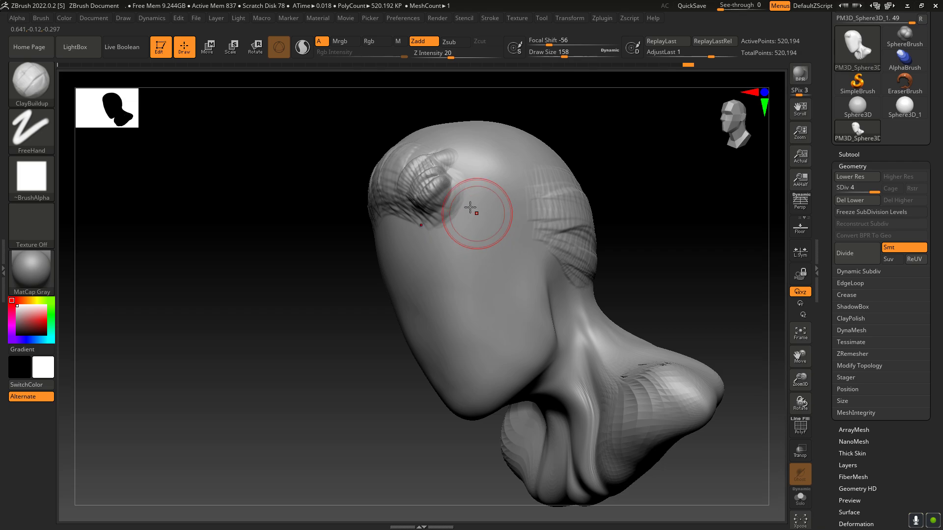
{"action": "mouse_move", "coordinate": [459, 207]}
{"action": "left_mouse_down"}
{"action": "mouse_move", "coordinate": [452, 200]}
{"action": "mouse_move", "coordinate": [452, 215]}
{"action": "mouse_move", "coordinate": [470, 227]}
{"action": "mouse_move", "coordinate": [492, 223]}
{"action": "mouse_move", "coordinate": [514, 252]}
{"action": "mouse_move", "coordinate": [550, 230]}
{"action": "mouse_move", "coordinate": [534, 227]}
{"action": "mouse_move", "coordinate": [548, 284]}
{"action": "mouse_move", "coordinate": [540, 318]}
{"action": "mouse_move", "coordinate": [542, 302]}
{"action": "mouse_move", "coordinate": [533, 311]}
{"action": "left_mouse_up"}
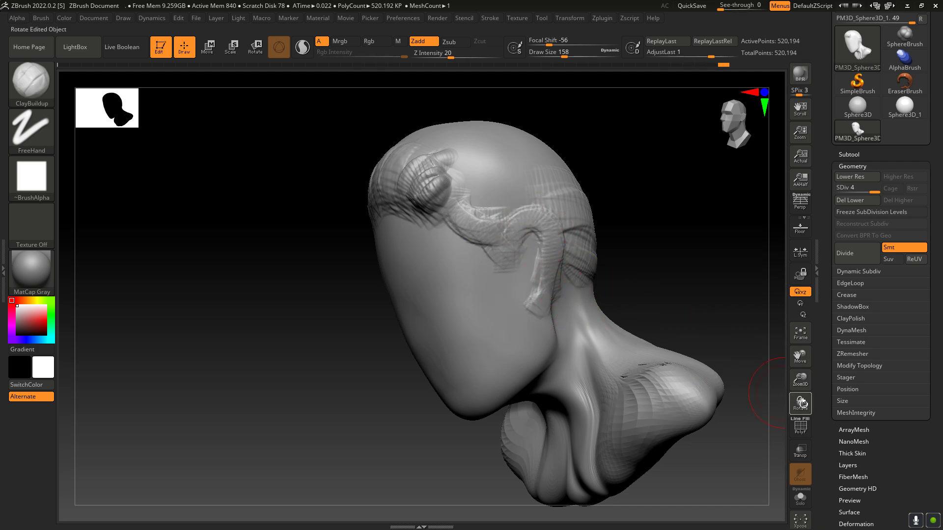
{"action": "left_click_drag", "start_coordinate": [802, 404], "coordinate": [835, 387]}
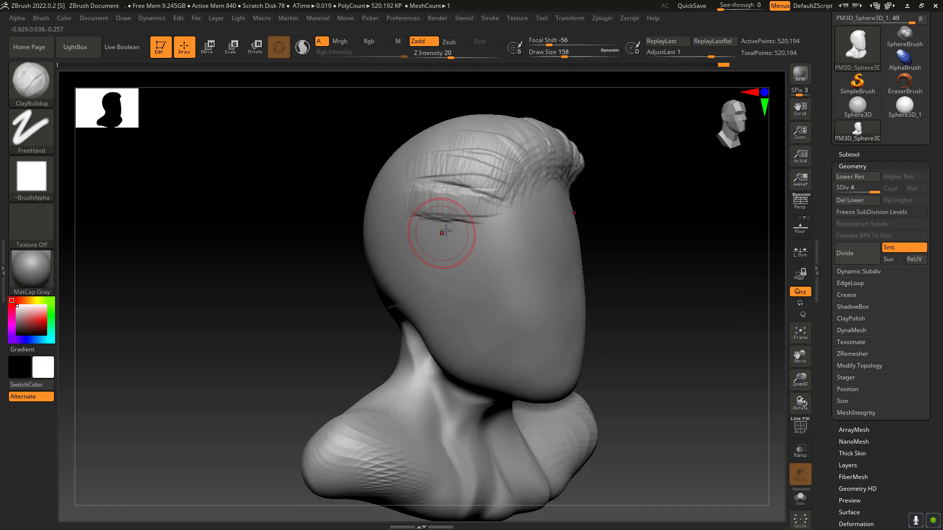
{"action": "mouse_move", "coordinate": [445, 231]}
{"action": "left_mouse_down"}
{"action": "mouse_move", "coordinate": [450, 225]}
{"action": "mouse_move", "coordinate": [439, 255]}
{"action": "mouse_move", "coordinate": [419, 250]}
{"action": "mouse_move", "coordinate": [419, 273]}
{"action": "mouse_move", "coordinate": [434, 269]}
{"action": "left_mouse_up"}
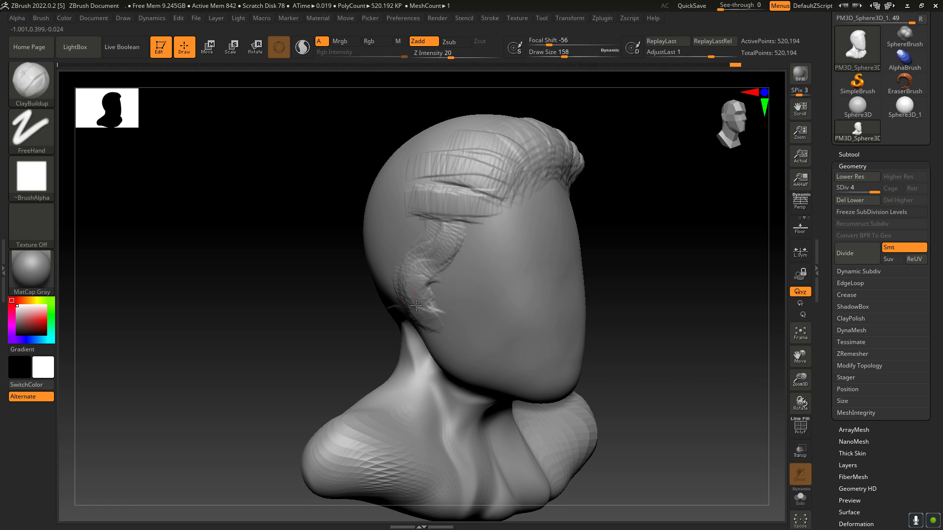
Step: Try smoothing the clay lump at the head's left temple, and undo the last change
{"action": "left_click_drag", "start_coordinate": [804, 403], "coordinate": [769, 412]}
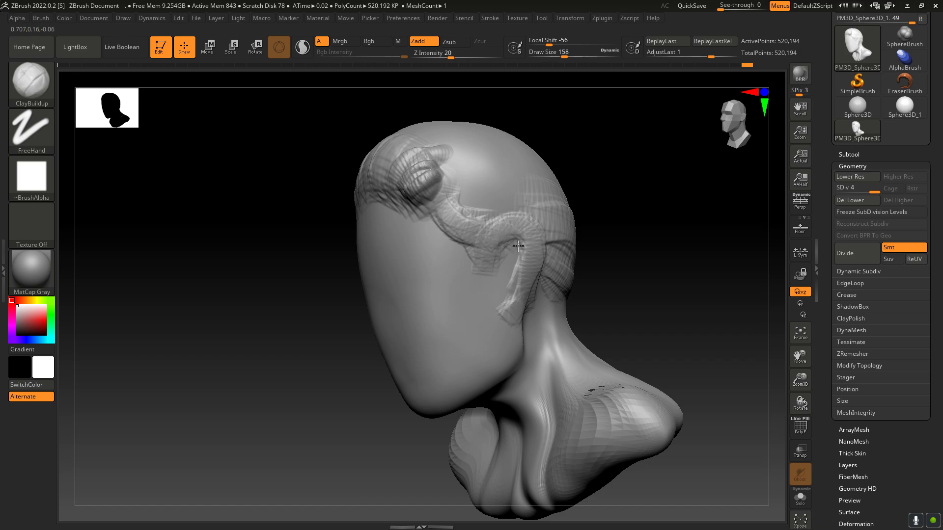
{"action": "key", "text": "shift"}
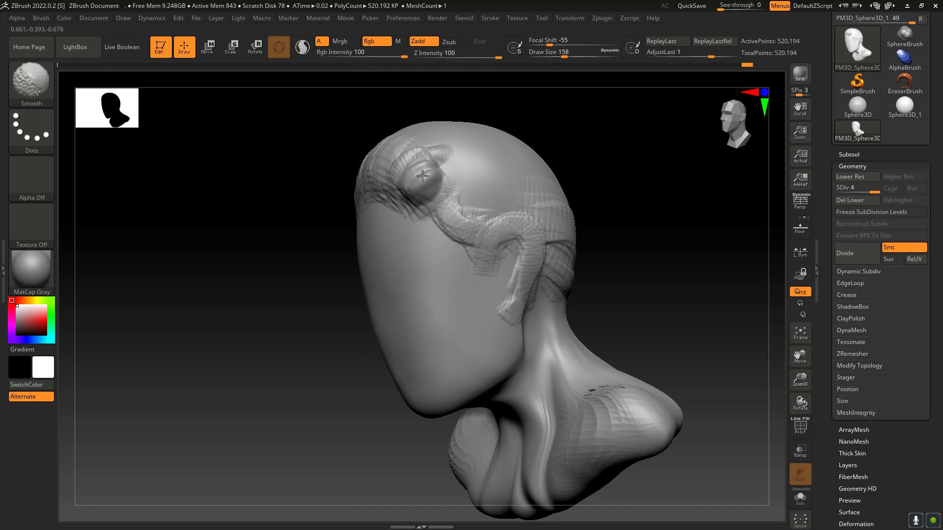
{"action": "left_click_drag", "start_coordinate": [800, 403], "coordinate": [714, 334]}
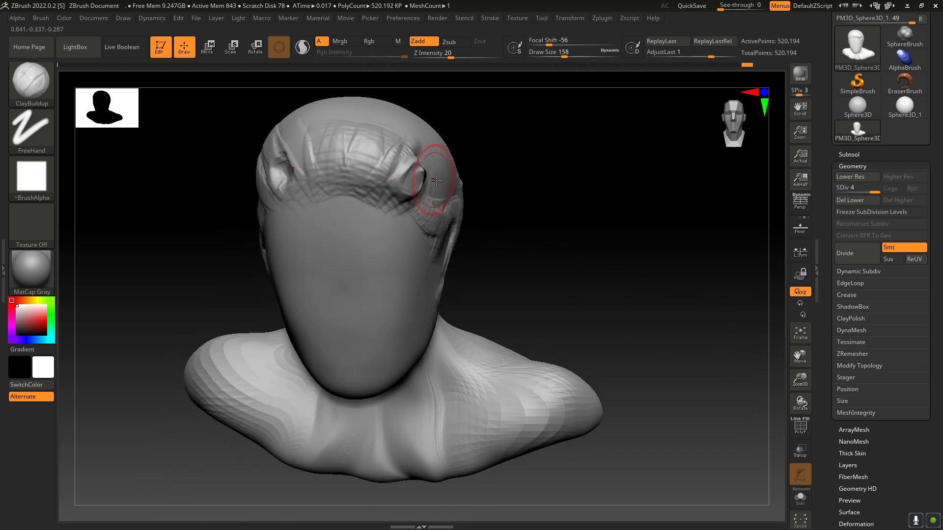
{"action": "key", "text": "ctrl+z"}
Step: Turn off symmetry for the mesh
{"action": "left_click_drag", "start_coordinate": [791, 393], "coordinate": [650, 132]}
{"action": "left_click", "coordinate": [577, 16]}
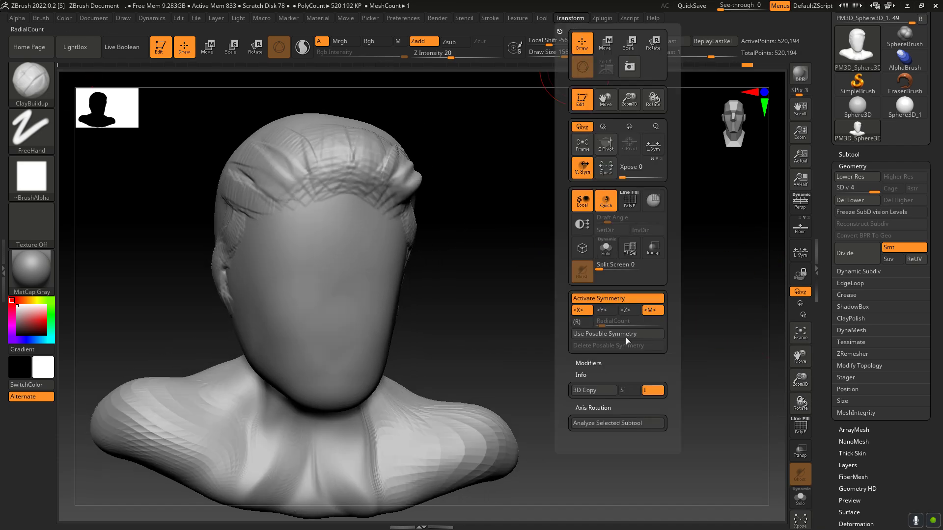
{"action": "left_click", "coordinate": [629, 298]}
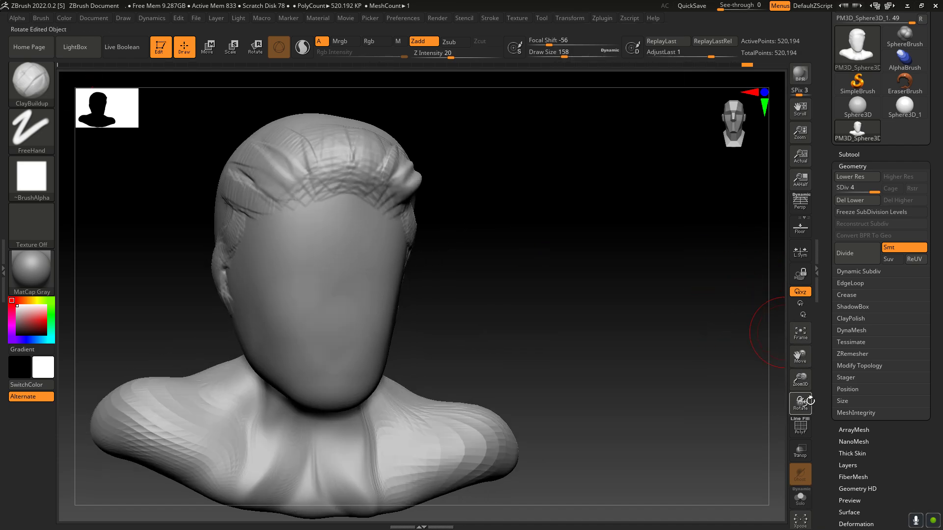
Step: Fill the lump at the left temple with ClayBuildup and blend it into hair strokes swept backward
{"action": "left_click_drag", "start_coordinate": [810, 400], "coordinate": [633, 292]}
{"action": "left_click_drag", "start_coordinate": [421, 173], "coordinate": [417, 174]}
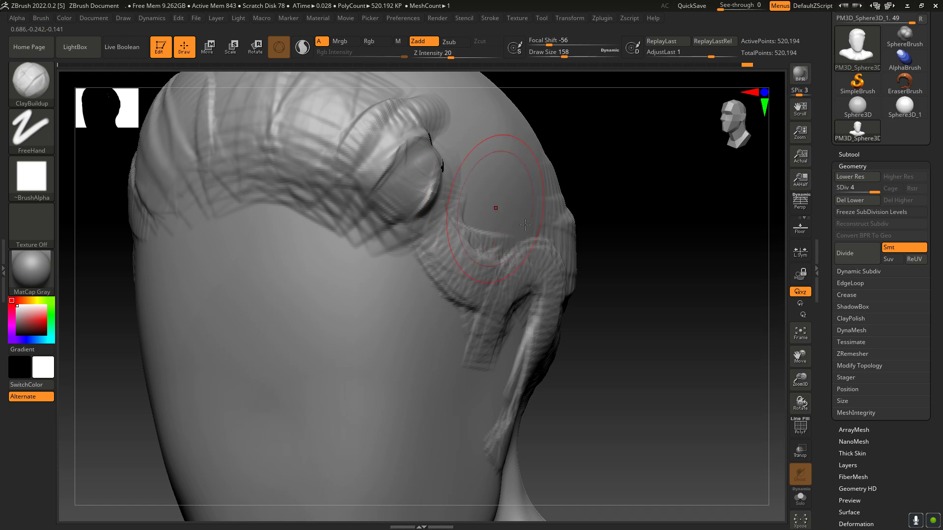
{"action": "left_click_drag", "start_coordinate": [799, 402], "coordinate": [774, 341]}
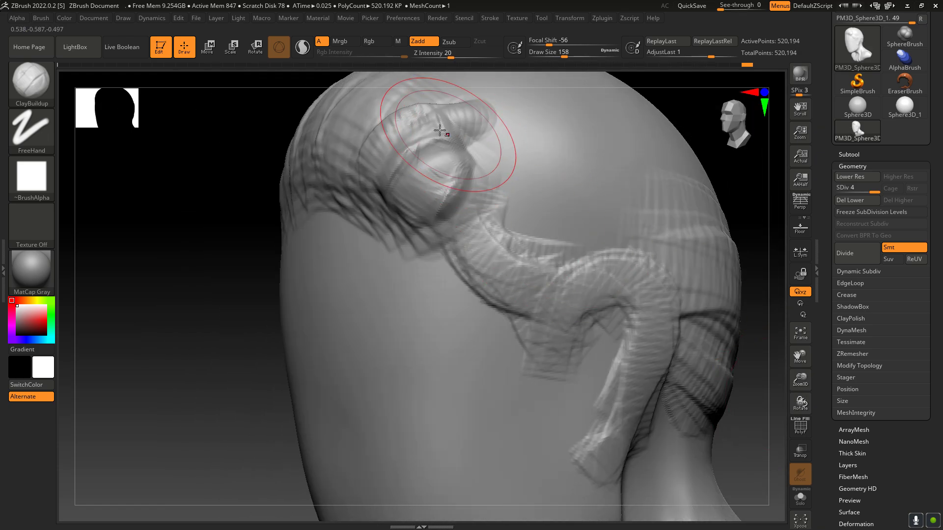
{"action": "mouse_move", "coordinate": [390, 129]}
{"action": "left_mouse_down"}
{"action": "mouse_move", "coordinate": [385, 166]}
{"action": "mouse_move", "coordinate": [450, 132]}
{"action": "mouse_move", "coordinate": [439, 147]}
{"action": "mouse_move", "coordinate": [407, 117]}
{"action": "mouse_move", "coordinate": [432, 167]}
{"action": "mouse_move", "coordinate": [554, 156]}
{"action": "left_mouse_up"}
{"action": "left_click_drag", "start_coordinate": [491, 196], "coordinate": [569, 179]}
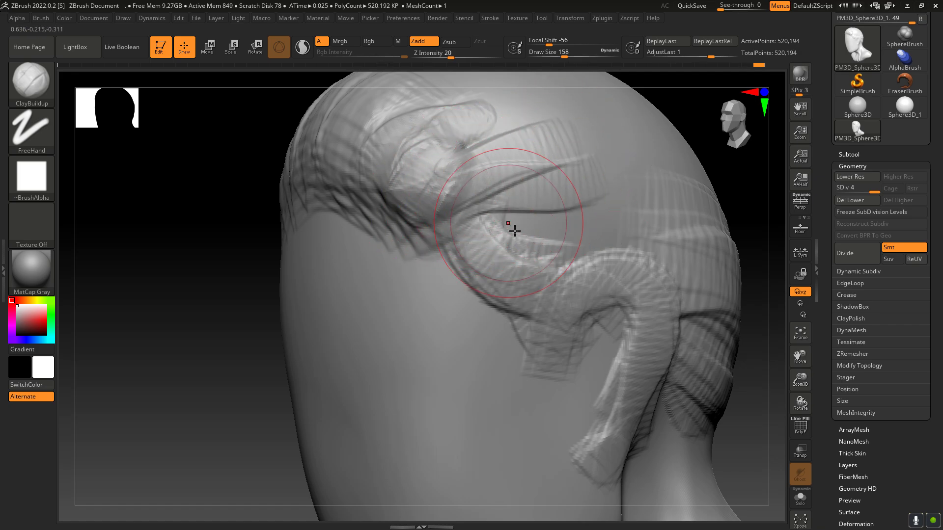
Step: Cover the left side of the skull with backward ClayBuildup hair strokes between the temple and the clay behind the ear
{"action": "left_click_drag", "start_coordinate": [507, 225], "coordinate": [575, 211]}
{"action": "left_click_drag", "start_coordinate": [516, 243], "coordinate": [636, 212]}
{"action": "left_click_drag", "start_coordinate": [526, 216], "coordinate": [629, 195]}
{"action": "left_click_drag", "start_coordinate": [520, 183], "coordinate": [605, 152]}
{"action": "left_click_drag", "start_coordinate": [495, 144], "coordinate": [579, 122]}
{"action": "left_click_drag", "start_coordinate": [479, 116], "coordinate": [572, 93]}
{"action": "left_click_drag", "start_coordinate": [540, 186], "coordinate": [626, 160]}
{"action": "mouse_move", "coordinate": [572, 221]}
{"action": "left_mouse_down"}
{"action": "mouse_move", "coordinate": [653, 197]}
{"action": "mouse_move", "coordinate": [709, 206]}
{"action": "left_mouse_up"}
{"action": "left_click_drag", "start_coordinate": [652, 267], "coordinate": [716, 246]}
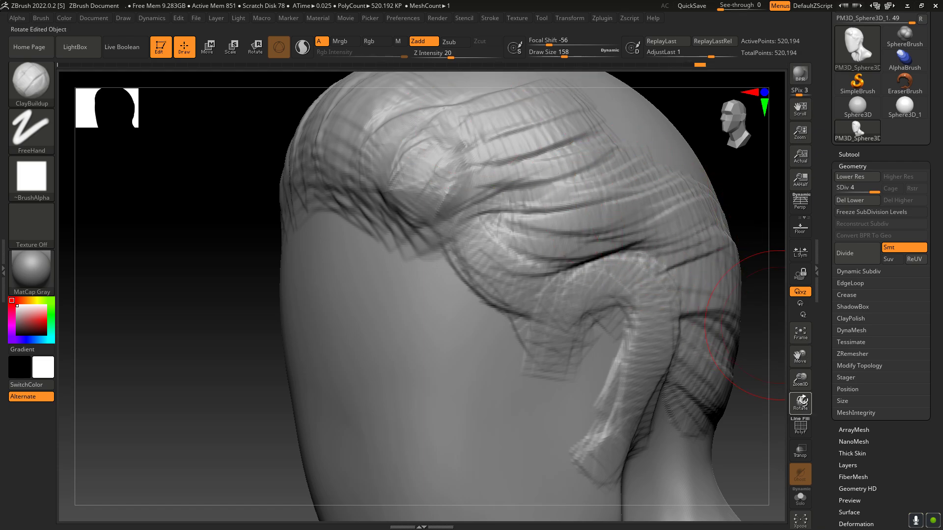
Step: Build up hair behind the right ear area down to the nape, and smooth the clay on the neck below it
{"action": "mouse_move", "coordinate": [803, 400]}
{"action": "left_mouse_down"}
{"action": "mouse_move", "coordinate": [883, 400]}
{"action": "mouse_move", "coordinate": [813, 403]}
{"action": "left_mouse_up"}
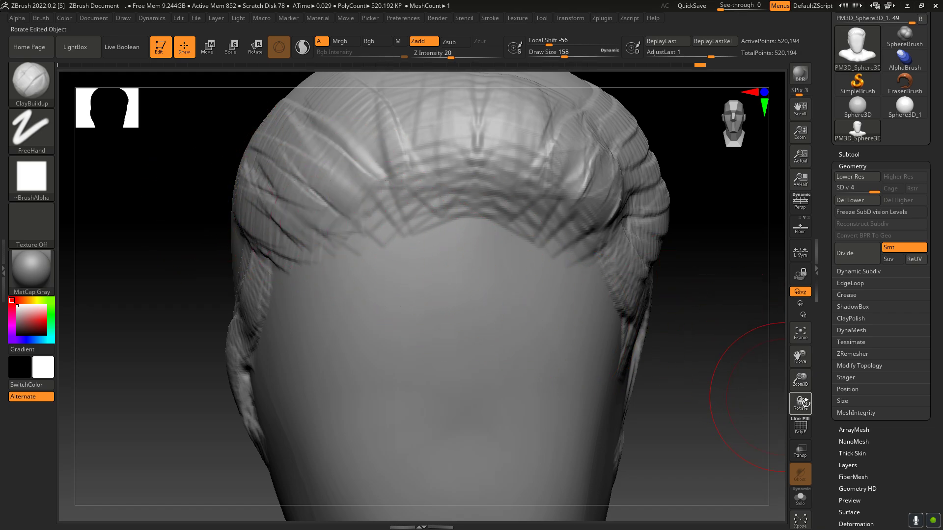
{"action": "left_click_drag", "start_coordinate": [805, 403], "coordinate": [841, 346]}
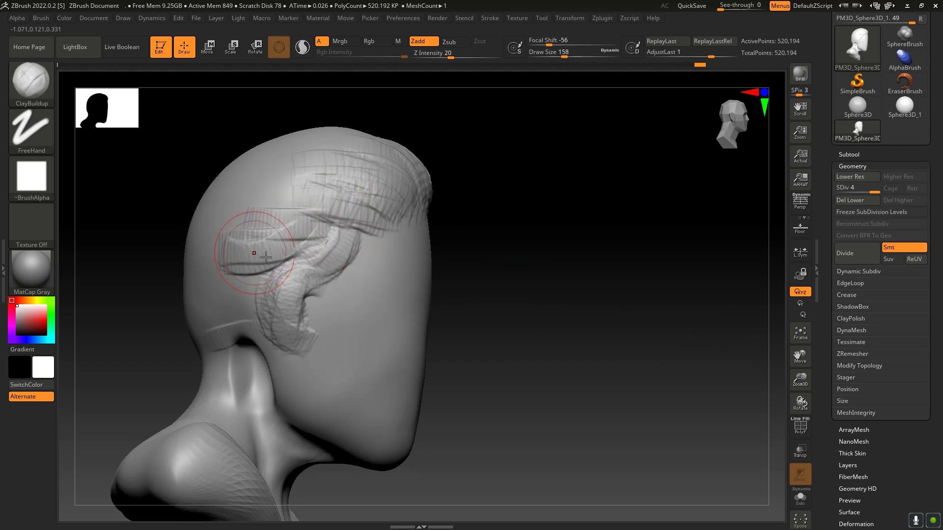
{"action": "mouse_move", "coordinate": [265, 257]}
{"action": "left_mouse_down"}
{"action": "mouse_move", "coordinate": [219, 287]}
{"action": "mouse_move", "coordinate": [219, 327]}
{"action": "left_mouse_up"}
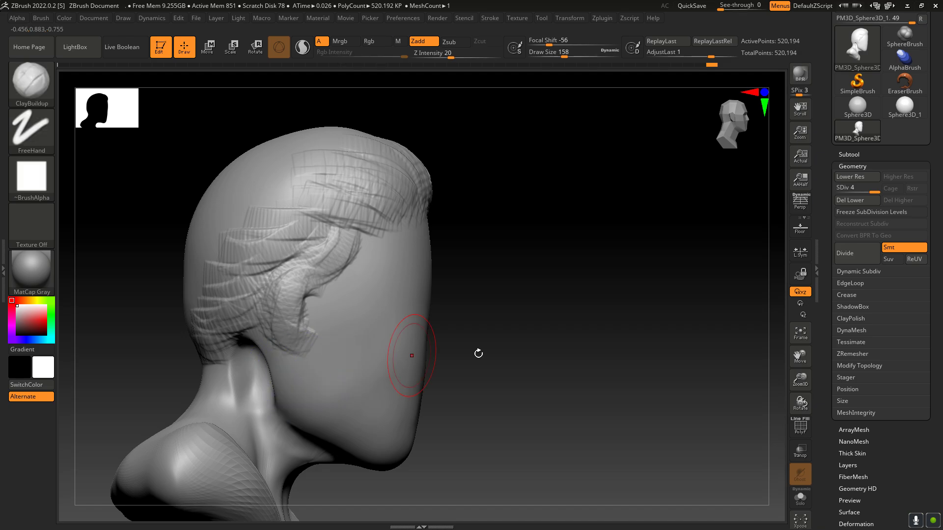
{"action": "left_click_drag", "start_coordinate": [809, 406], "coordinate": [784, 396]}
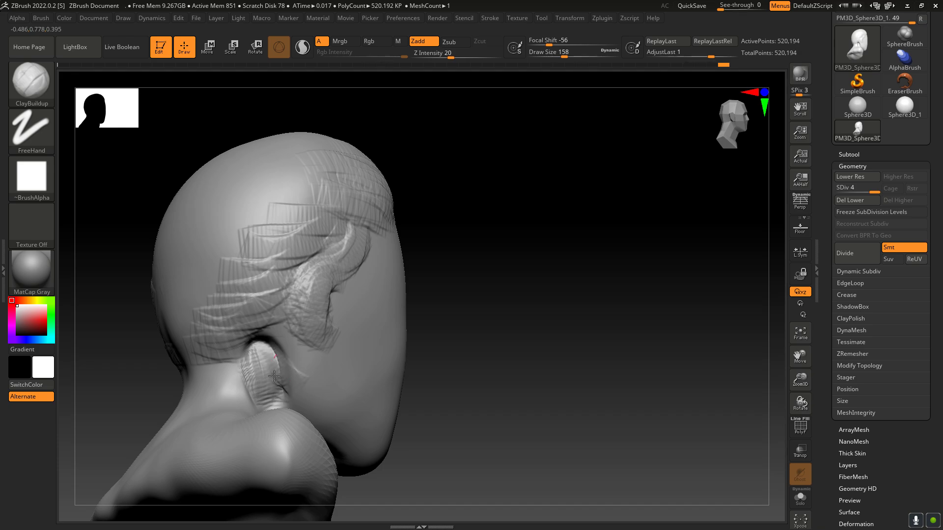
{"action": "key", "text": "shift"}
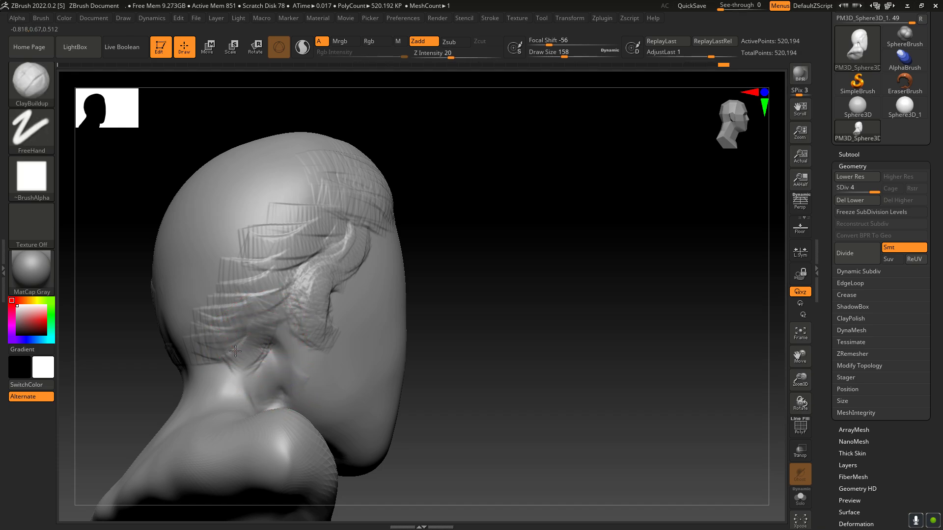
Step: Layer more ClayBuildup hair strokes behind the right ear area, working upward from the nape
{"action": "left_click_drag", "start_coordinate": [256, 311], "coordinate": [290, 296]}
{"action": "left_click_drag", "start_coordinate": [217, 326], "coordinate": [273, 308]}
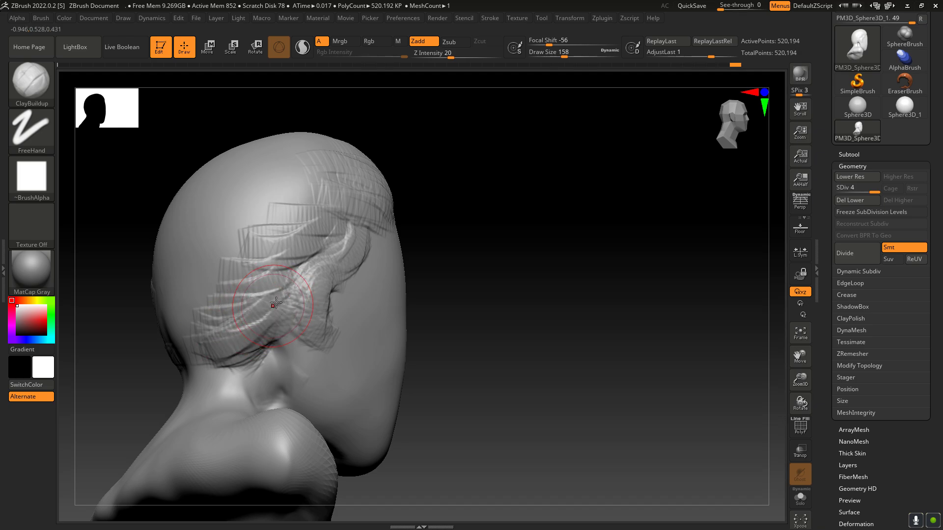
{"action": "left_click_drag", "start_coordinate": [214, 309], "coordinate": [287, 280]}
{"action": "left_click_drag", "start_coordinate": [213, 292], "coordinate": [275, 271]}
{"action": "mouse_move", "coordinate": [218, 277]}
{"action": "left_mouse_down"}
{"action": "mouse_move", "coordinate": [280, 261]}
{"action": "mouse_move", "coordinate": [288, 233]}
{"action": "left_mouse_up"}
{"action": "left_click_drag", "start_coordinate": [288, 231], "coordinate": [229, 230]}
Step: Wrap horizontal ClayBuildup hair strokes around the back of the head, working from the nape toward the crown
{"action": "left_click_drag", "start_coordinate": [804, 393], "coordinate": [814, 410]}
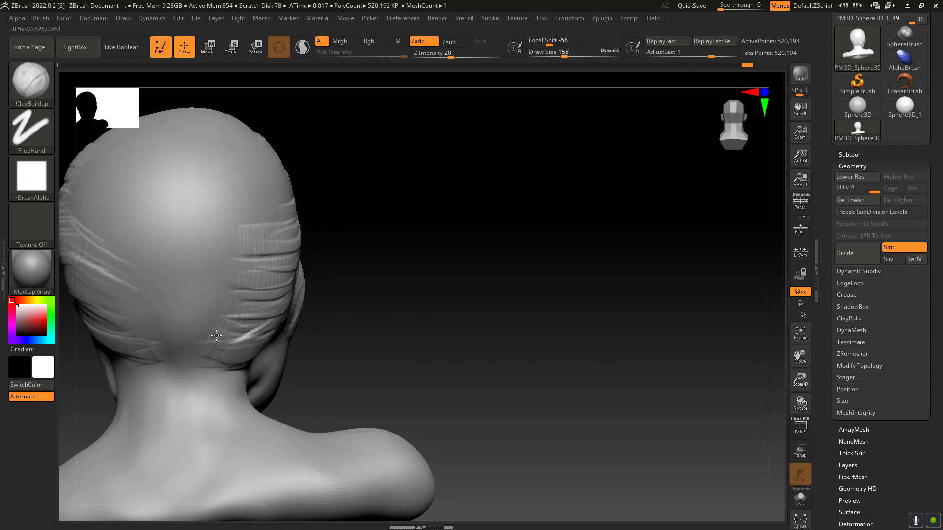
{"action": "mouse_move", "coordinate": [215, 335]}
{"action": "left_mouse_down"}
{"action": "mouse_move", "coordinate": [161, 346]}
{"action": "mouse_move", "coordinate": [195, 360]}
{"action": "left_mouse_up"}
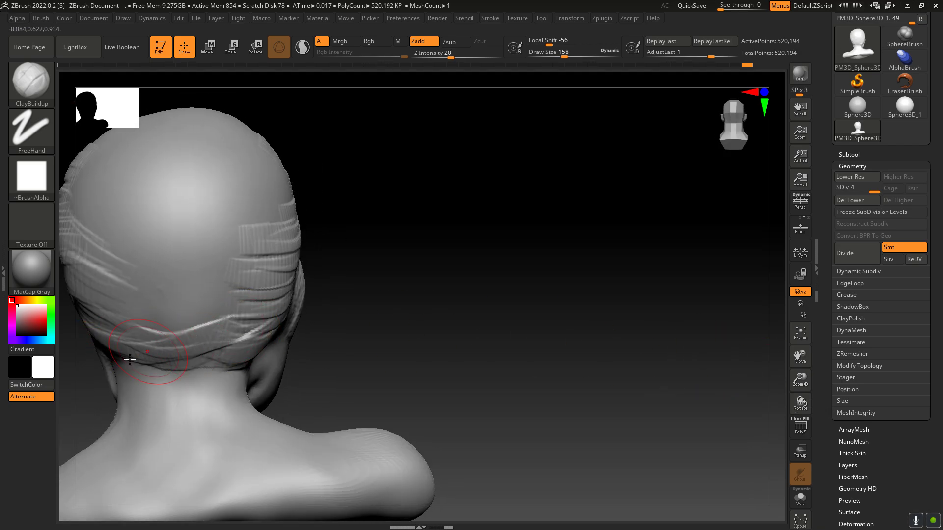
{"action": "left_click_drag", "start_coordinate": [132, 359], "coordinate": [211, 349]}
{"action": "left_click_drag", "start_coordinate": [128, 320], "coordinate": [202, 326]}
{"action": "left_click_drag", "start_coordinate": [105, 292], "coordinate": [214, 302]}
{"action": "left_click_drag", "start_coordinate": [128, 278], "coordinate": [230, 284]}
{"action": "left_click_drag", "start_coordinate": [242, 291], "coordinate": [183, 301]}
{"action": "mouse_move", "coordinate": [249, 249]}
{"action": "left_mouse_down"}
{"action": "mouse_move", "coordinate": [138, 265]}
{"action": "mouse_move", "coordinate": [163, 258]}
{"action": "left_mouse_up"}
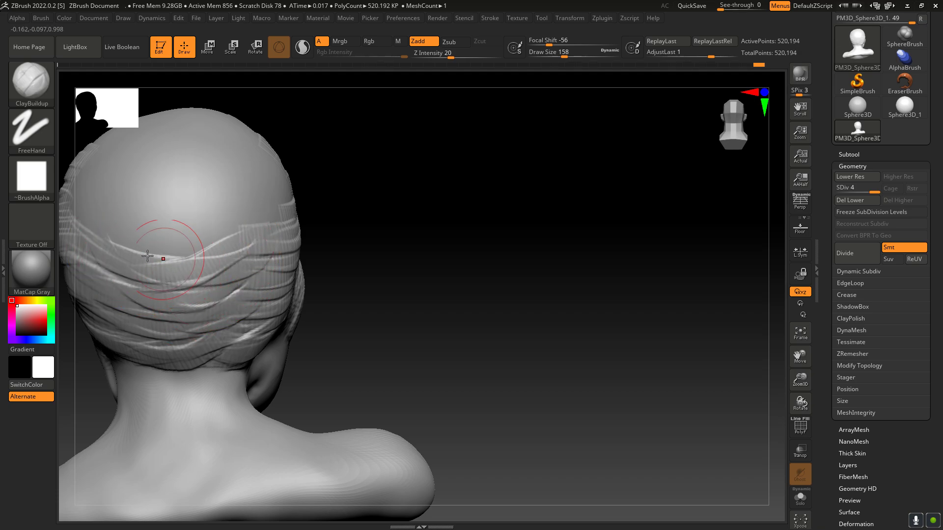
{"action": "mouse_move", "coordinate": [114, 242]}
{"action": "left_mouse_down"}
{"action": "mouse_move", "coordinate": [226, 245]}
{"action": "mouse_move", "coordinate": [258, 212]}
{"action": "left_mouse_up"}
{"action": "left_click_drag", "start_coordinate": [165, 235], "coordinate": [269, 206]}
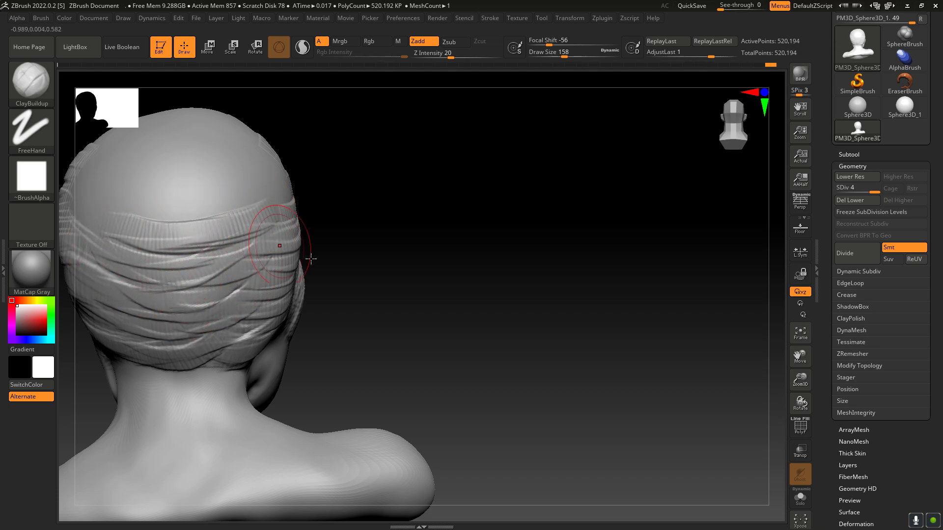
Step: Add curved ClayBuildup hair strokes across the upper back of the head, just below the bare crown
{"action": "left_click_drag", "start_coordinate": [802, 403], "coordinate": [805, 442]}
{"action": "left_click_drag", "start_coordinate": [802, 381], "coordinate": [816, 415]}
{"action": "left_click_drag", "start_coordinate": [805, 358], "coordinate": [910, 415]}
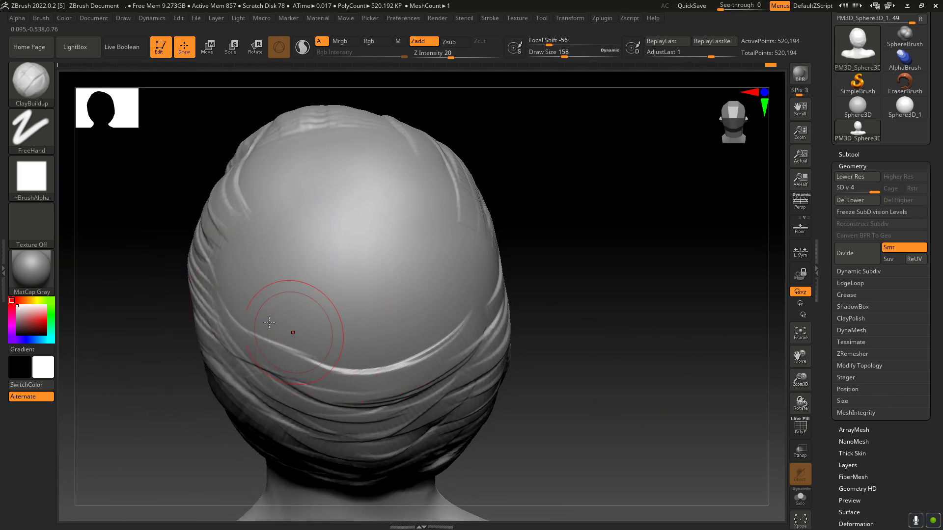
{"action": "mouse_move", "coordinate": [470, 290]}
{"action": "left_mouse_down"}
{"action": "mouse_move", "coordinate": [359, 352]}
{"action": "mouse_move", "coordinate": [407, 352]}
{"action": "left_mouse_up"}
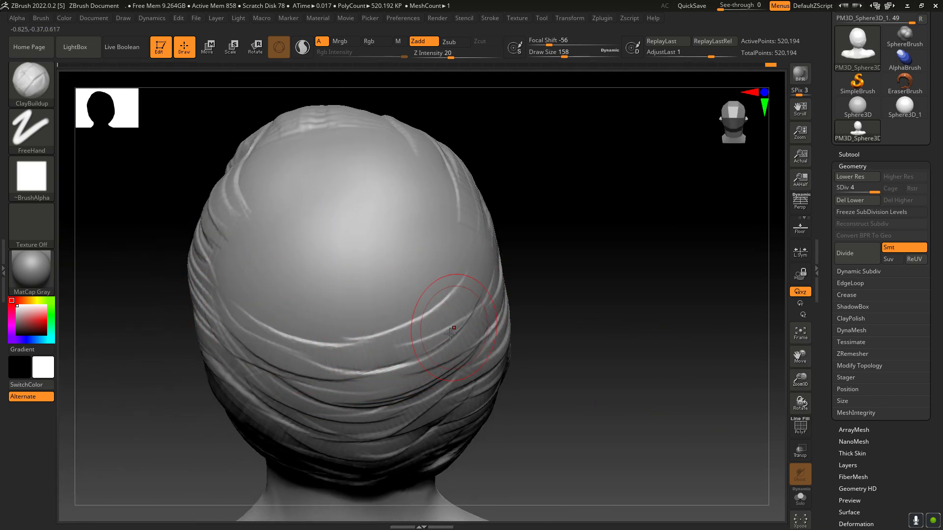
{"action": "left_click_drag", "start_coordinate": [446, 329], "coordinate": [356, 355]}
{"action": "left_click_drag", "start_coordinate": [475, 271], "coordinate": [417, 326]}
{"action": "mouse_move", "coordinate": [471, 249]}
{"action": "left_mouse_down"}
{"action": "mouse_move", "coordinate": [410, 321]}
{"action": "mouse_move", "coordinate": [435, 301]}
{"action": "mouse_move", "coordinate": [404, 316]}
{"action": "left_mouse_up"}
{"action": "left_click_drag", "start_coordinate": [452, 228], "coordinate": [339, 313]}
{"action": "left_click_drag", "start_coordinate": [230, 242], "coordinate": [326, 318]}
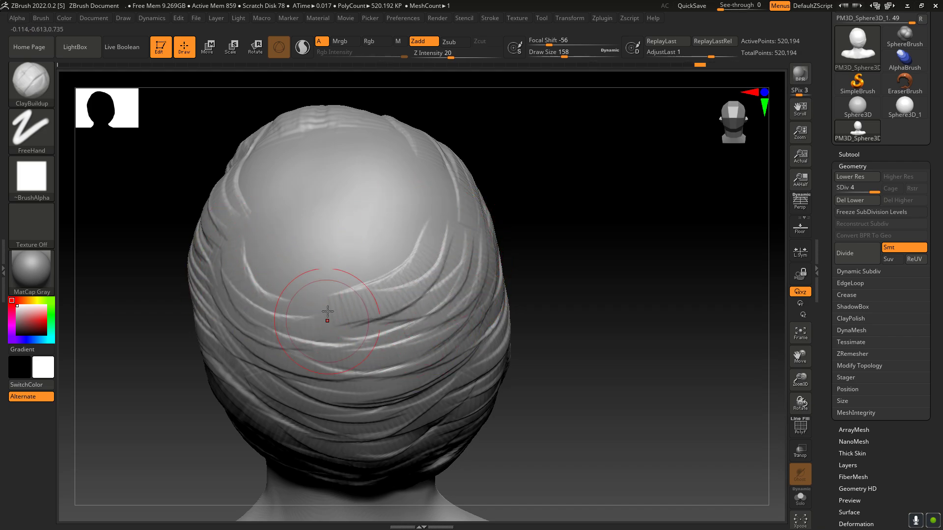
Step: Narrow the bare crown area with further ClayBuildup strokes sweeping across its lower edge
{"action": "left_click_drag", "start_coordinate": [252, 274], "coordinate": [351, 318]}
{"action": "left_click_drag", "start_coordinate": [291, 308], "coordinate": [399, 322]}
{"action": "left_click_drag", "start_coordinate": [246, 235], "coordinate": [381, 286]}
{"action": "mouse_move", "coordinate": [269, 236]}
{"action": "left_mouse_down"}
{"action": "mouse_move", "coordinate": [303, 259]}
{"action": "mouse_move", "coordinate": [393, 263]}
{"action": "left_mouse_up"}
{"action": "mouse_move", "coordinate": [290, 235]}
{"action": "left_mouse_down"}
{"action": "mouse_move", "coordinate": [355, 253]}
{"action": "mouse_move", "coordinate": [400, 243]}
{"action": "left_mouse_up"}
Step: Cover the remaining bare crown with front-to-back ClayBuildup hair strokes, and check the hair mass from both sides
{"action": "mouse_move", "coordinate": [253, 179]}
{"action": "left_mouse_down"}
{"action": "mouse_move", "coordinate": [255, 200]}
{"action": "mouse_move", "coordinate": [314, 242]}
{"action": "left_mouse_up"}
{"action": "mouse_move", "coordinate": [271, 150]}
{"action": "left_mouse_down"}
{"action": "mouse_move", "coordinate": [288, 223]}
{"action": "mouse_move", "coordinate": [321, 244]}
{"action": "left_mouse_up"}
{"action": "left_click_drag", "start_coordinate": [304, 159], "coordinate": [357, 219]}
{"action": "left_click_drag", "start_coordinate": [339, 167], "coordinate": [355, 230]}
{"action": "left_click_drag", "start_coordinate": [369, 151], "coordinate": [374, 220]}
{"action": "left_click_drag", "start_coordinate": [404, 148], "coordinate": [396, 231]}
{"action": "mouse_move", "coordinate": [417, 179]}
{"action": "left_mouse_down"}
{"action": "mouse_move", "coordinate": [411, 216]}
{"action": "mouse_move", "coordinate": [388, 235]}
{"action": "left_mouse_up"}
{"action": "left_click_drag", "start_coordinate": [350, 145], "coordinate": [341, 201]}
{"action": "left_click_drag", "start_coordinate": [301, 139], "coordinate": [287, 189]}
{"action": "mouse_move", "coordinate": [307, 138]}
{"action": "left_mouse_down"}
{"action": "mouse_move", "coordinate": [297, 201]}
{"action": "mouse_move", "coordinate": [309, 213]}
{"action": "left_mouse_up"}
{"action": "left_click_drag", "start_coordinate": [330, 131], "coordinate": [338, 197]}
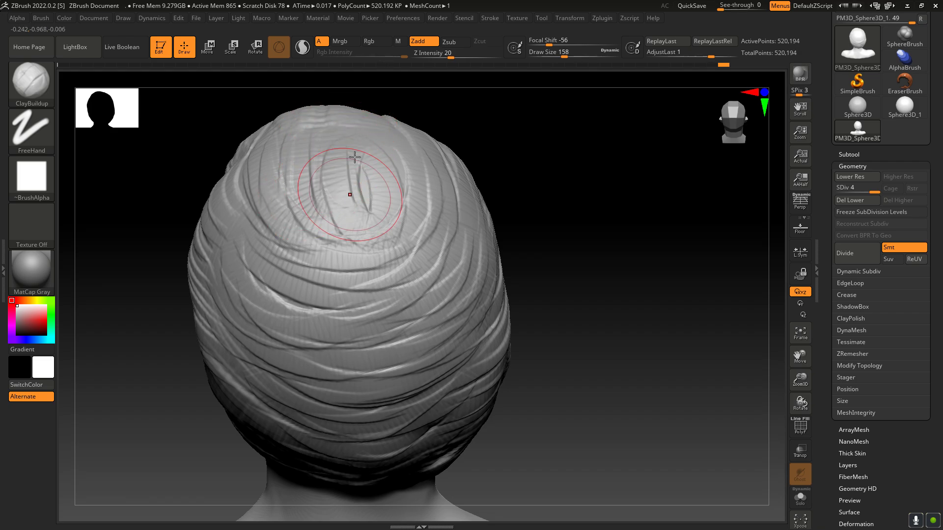
{"action": "left_click_drag", "start_coordinate": [354, 156], "coordinate": [359, 199]}
{"action": "mouse_move", "coordinate": [371, 139]}
{"action": "left_mouse_down"}
{"action": "mouse_move", "coordinate": [388, 216]}
{"action": "mouse_move", "coordinate": [400, 216]}
{"action": "left_mouse_up"}
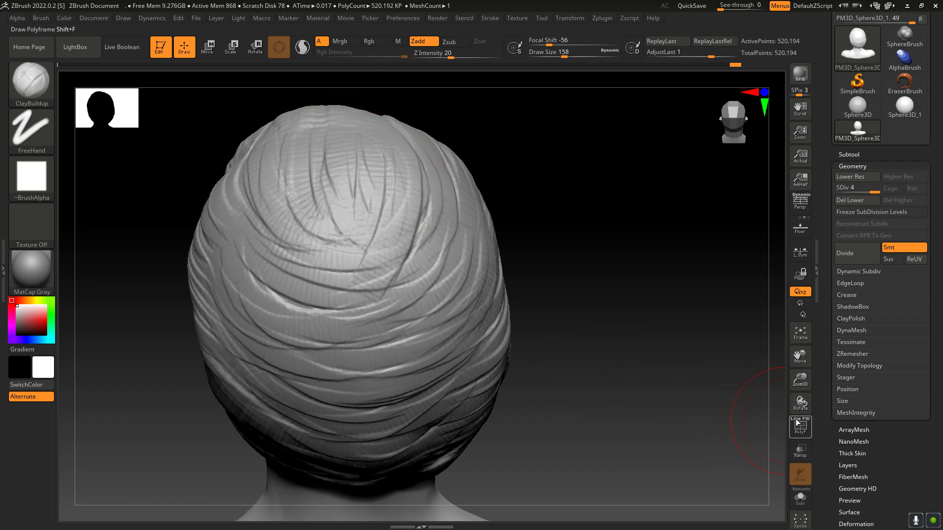
{"action": "mouse_move", "coordinate": [799, 400]}
{"action": "left_mouse_down"}
{"action": "mouse_move", "coordinate": [818, 402]}
{"action": "mouse_move", "coordinate": [792, 396]}
{"action": "left_mouse_up"}
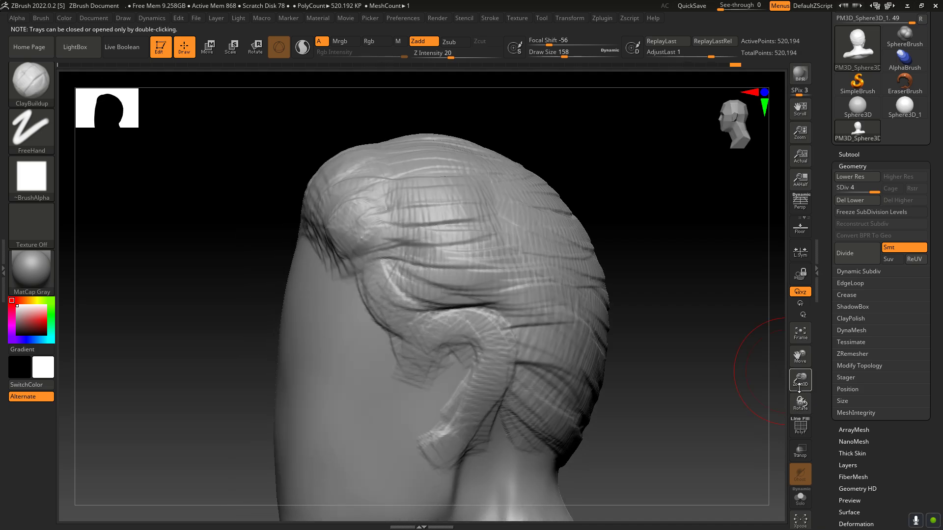
{"action": "mouse_move", "coordinate": [799, 363]}
{"action": "left_mouse_down"}
{"action": "mouse_move", "coordinate": [824, 400]}
{"action": "mouse_move", "coordinate": [846, 400]}
{"action": "left_mouse_up"}
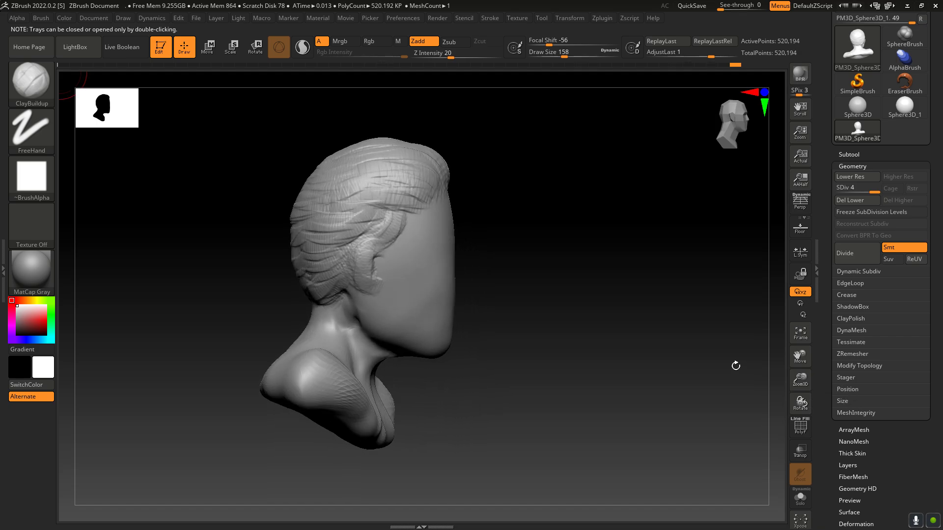
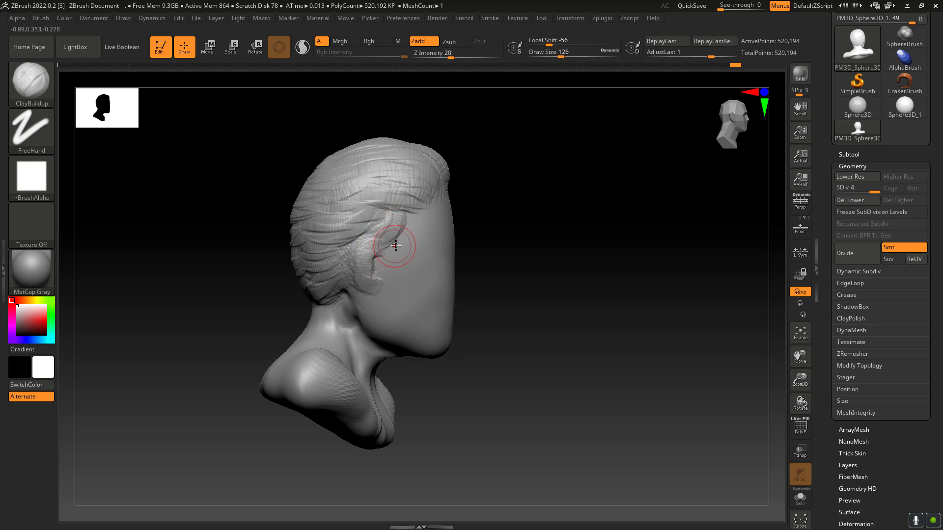
Step: Build up a curved ear on the side of the head with ClayBuildup strokes, forming the outer rim and the lobe
{"action": "left_click_drag", "start_coordinate": [374, 256], "coordinate": [370, 261]}
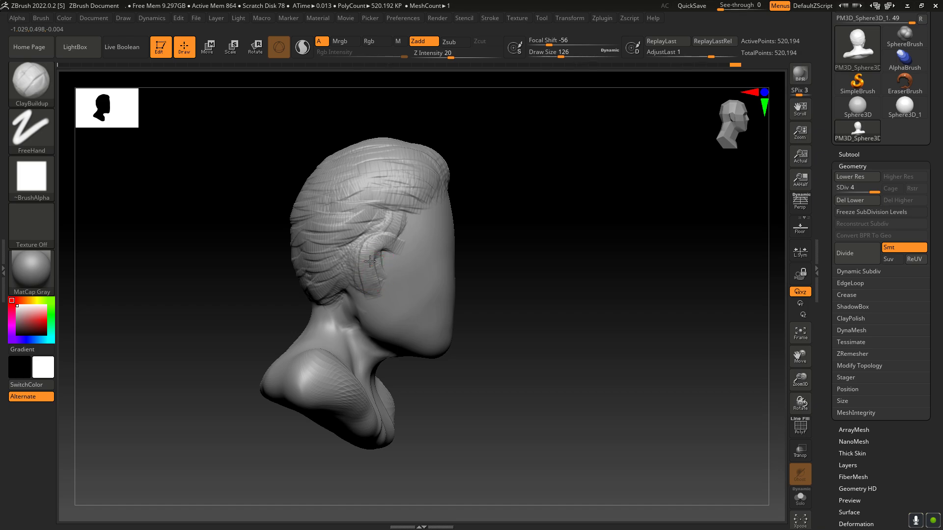
{"action": "left_click_drag", "start_coordinate": [367, 298], "coordinate": [375, 271]}
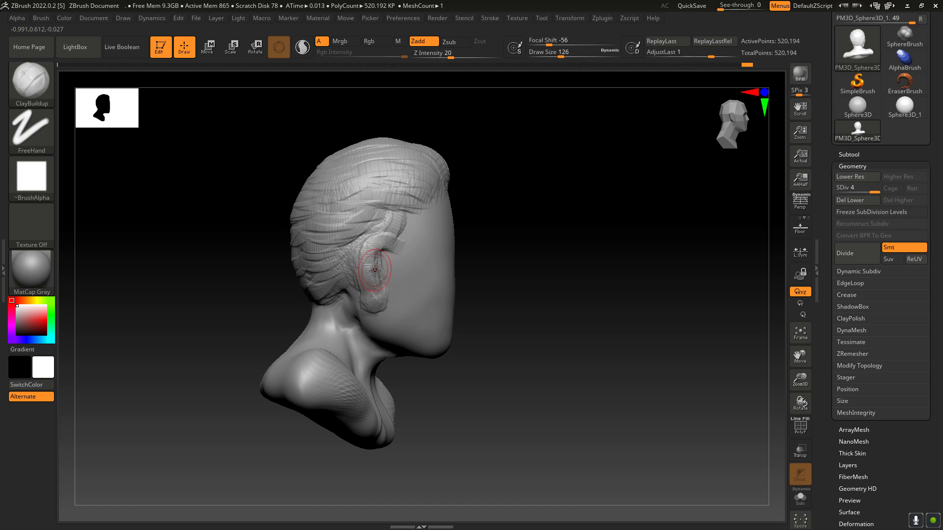
{"action": "left_click_drag", "start_coordinate": [800, 402], "coordinate": [786, 409]}
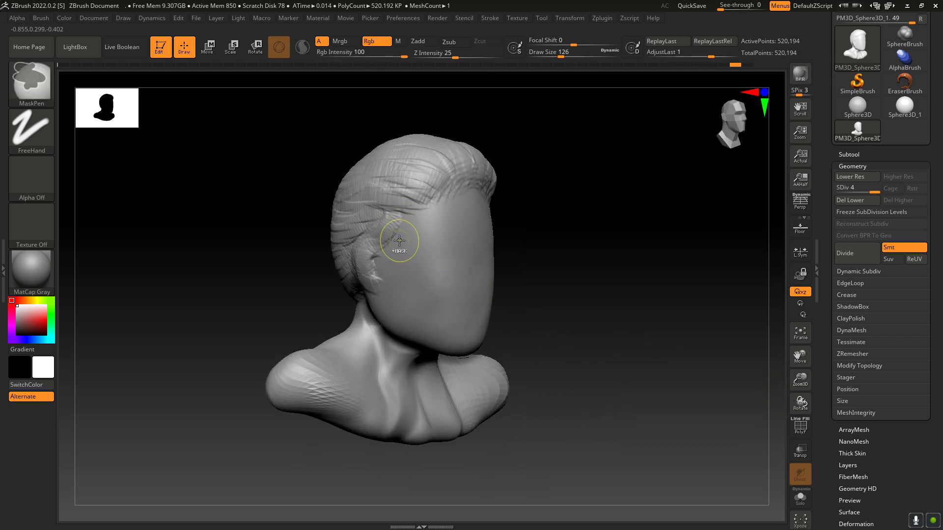
{"action": "key", "text": "ctrl"}
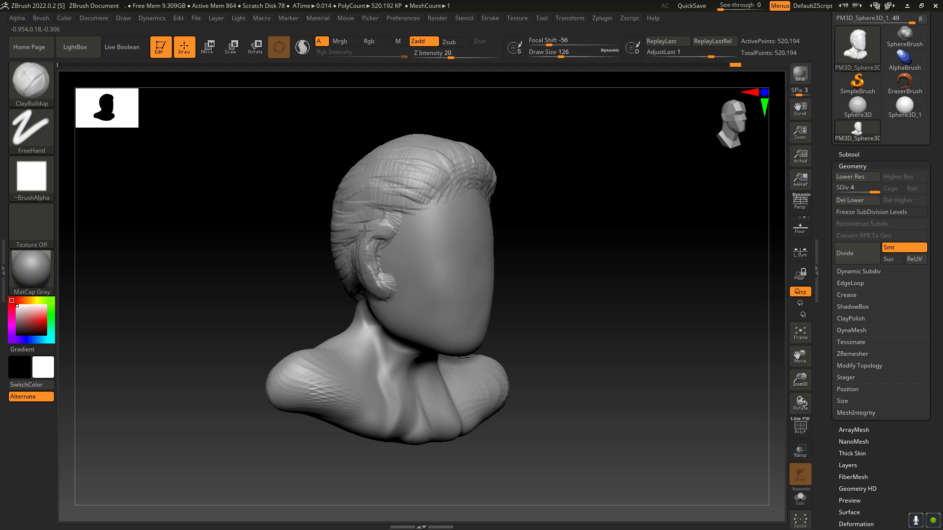
{"action": "left_click_drag", "start_coordinate": [800, 403], "coordinate": [798, 385]}
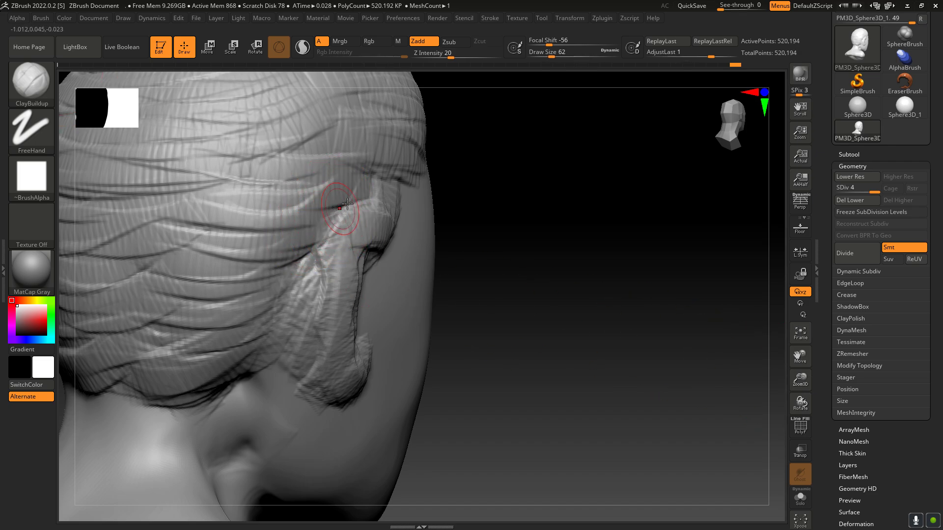
Step: Shape the strip behind the ear down to the nape with ClayBuildup at Draw Size 62, and smooth it to separate ear from hair
{"action": "mouse_move", "coordinate": [382, 193]}
{"action": "left_mouse_down", "text": "alt"}
{"action": "mouse_move", "coordinate": [336, 213]}
{"action": "mouse_move", "coordinate": [302, 284]}
{"action": "left_mouse_up", "text": "alt"}
{"action": "left_click_drag", "start_coordinate": [330, 223], "coordinate": [223, 401], "text": "alt"}
{"action": "key", "text": "shift"}
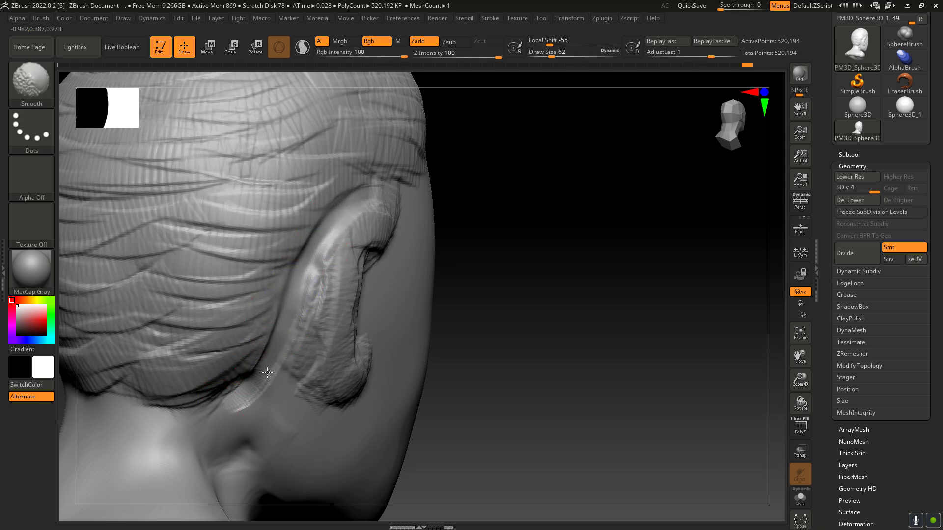
{"action": "left_click_drag", "start_coordinate": [235, 398], "coordinate": [212, 405], "text": "shift"}
{"action": "left_click_drag", "start_coordinate": [776, 393], "coordinate": [798, 325]}
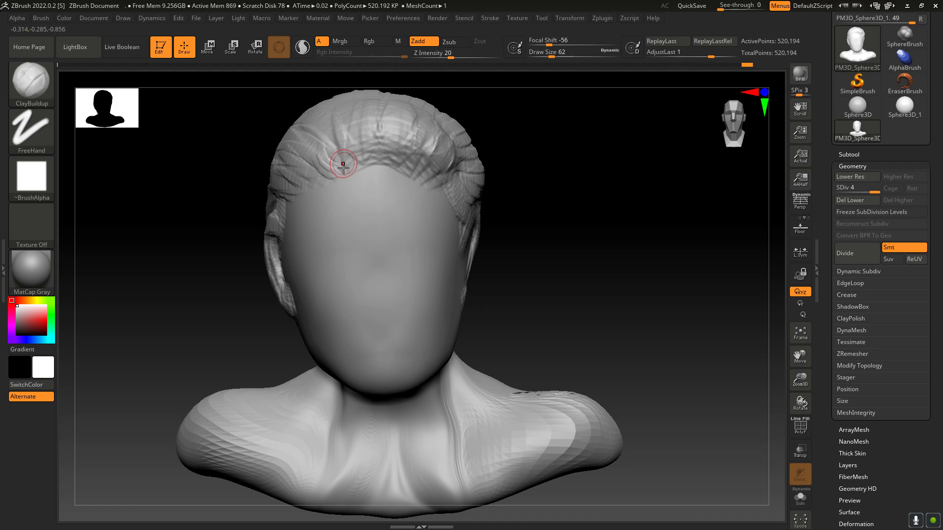
Step: Add short upward ClayBuildup hair strokes along the front hairline above the forehead
{"action": "left_click_drag", "start_coordinate": [356, 153], "coordinate": [360, 133]}
{"action": "left_click_drag", "start_coordinate": [369, 158], "coordinate": [384, 139]}
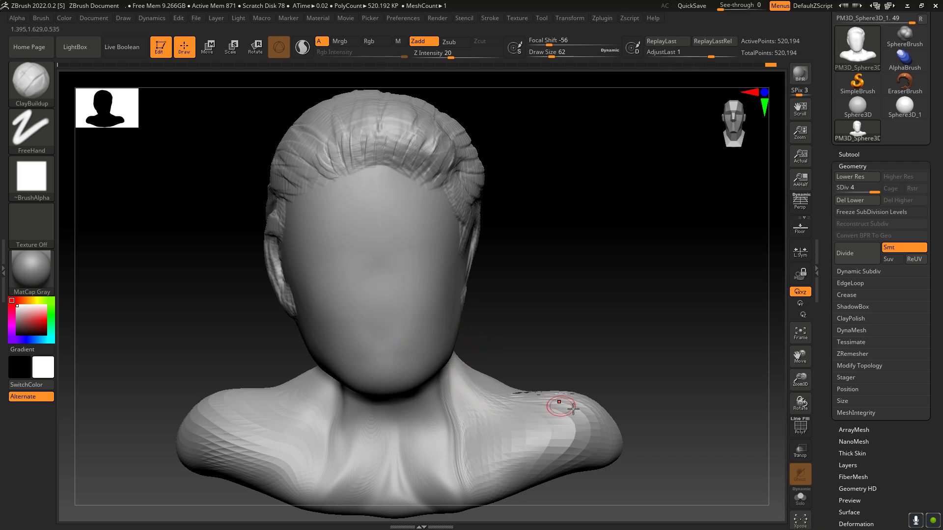
Step: Divide the bust mesh to subdivision level 5
{"action": "left_click_drag", "start_coordinate": [787, 398], "coordinate": [722, 381]}
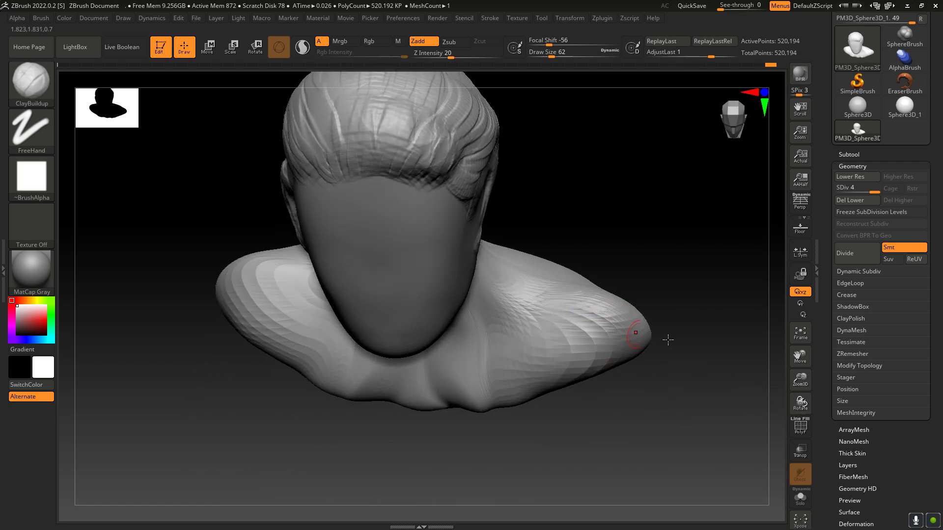
{"action": "left_click_drag", "start_coordinate": [804, 395], "coordinate": [683, 369]}
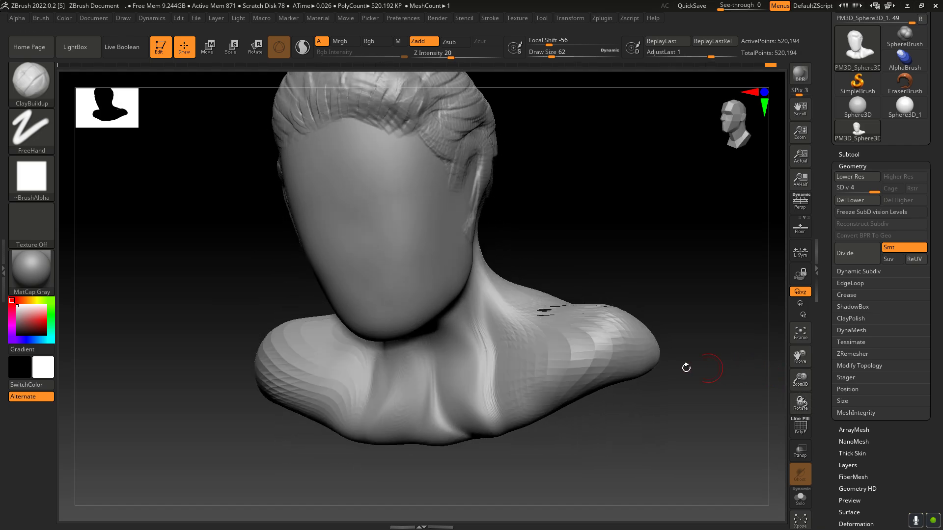
{"action": "key", "text": "ctrl+d"}
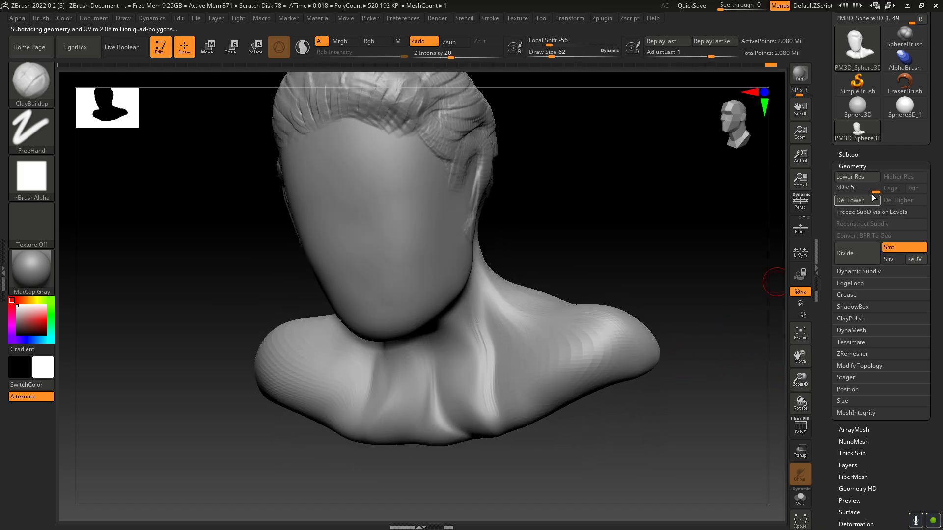
Step: Add diagonal ClayBuildup strokes at Draw Size 74 from the neck base across the chest and shoulder on one side
{"action": "left_click_drag", "start_coordinate": [802, 400], "coordinate": [547, 304]}
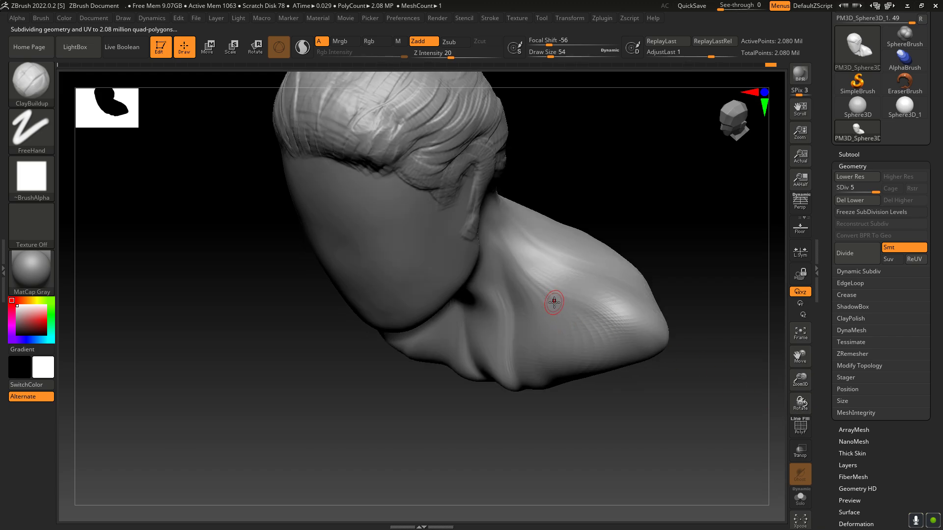
{"action": "key", "text": "bracketleft"}
{"action": "key", "text": "bracketleft"}
{"action": "key", "text": "bracketleft"}
{"action": "key", "text": "bracketleft"}
{"action": "key", "text": "bracketleft"}
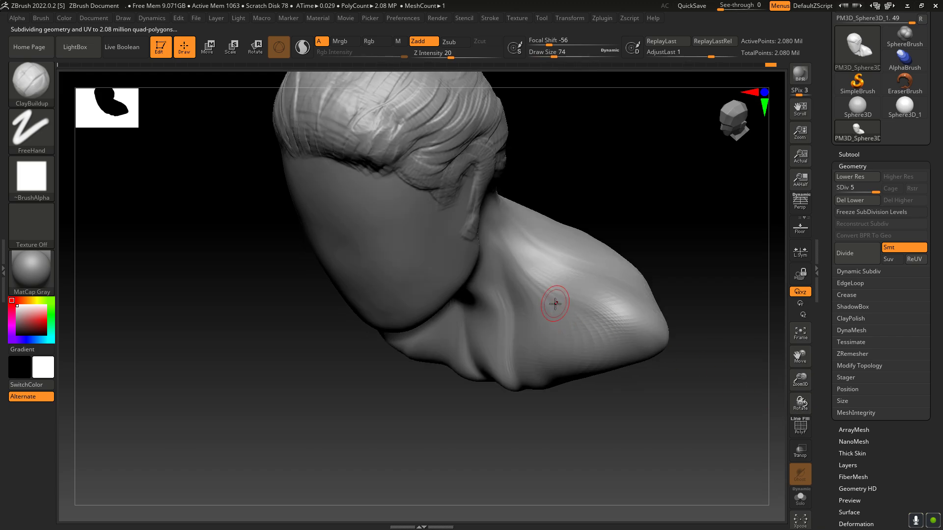
{"action": "key", "text": "bracketright"}
{"action": "mouse_move", "coordinate": [513, 275]}
{"action": "left_mouse_down"}
{"action": "mouse_move", "coordinate": [511, 360]}
{"action": "mouse_move", "coordinate": [544, 358]}
{"action": "left_mouse_up"}
{"action": "mouse_move", "coordinate": [533, 282]}
{"action": "left_mouse_down"}
{"action": "mouse_move", "coordinate": [560, 365]}
{"action": "mouse_move", "coordinate": [575, 342]}
{"action": "left_mouse_up"}
{"action": "mouse_move", "coordinate": [568, 307]}
{"action": "left_mouse_down"}
{"action": "mouse_move", "coordinate": [599, 355]}
{"action": "mouse_move", "coordinate": [626, 346]}
{"action": "left_mouse_up"}
{"action": "left_click_drag", "start_coordinate": [596, 297], "coordinate": [643, 350]}
{"action": "left_click_drag", "start_coordinate": [806, 404], "coordinate": [807, 399]}
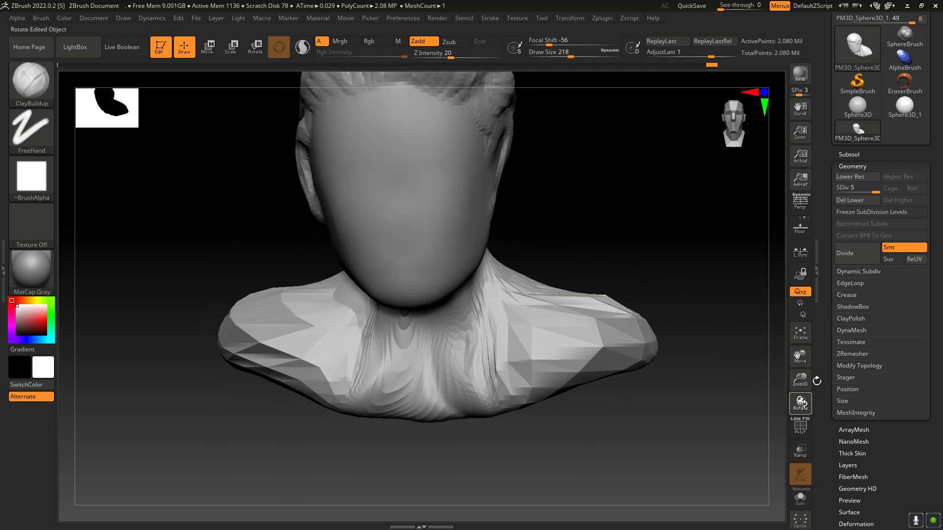
Step: Build up folds down the neck and across the chest and both shoulders with ClayBuildup strokes at Draw Size 218
{"action": "mouse_move", "coordinate": [461, 323]}
{"action": "left_mouse_down"}
{"action": "mouse_move", "coordinate": [454, 388]}
{"action": "mouse_move", "coordinate": [418, 368]}
{"action": "left_mouse_up"}
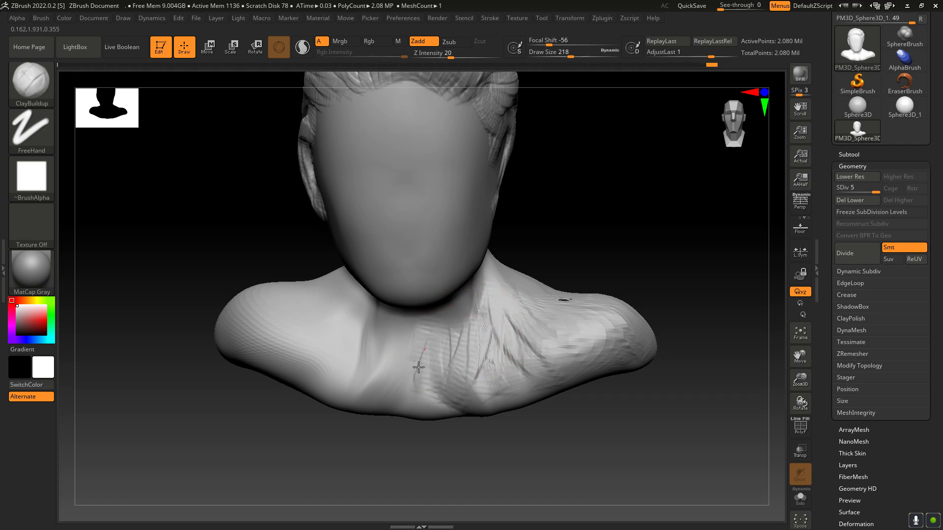
{"action": "left_click_drag", "start_coordinate": [393, 324], "coordinate": [371, 378]}
{"action": "mouse_move", "coordinate": [348, 336]}
{"action": "left_mouse_down"}
{"action": "mouse_move", "coordinate": [324, 365]}
{"action": "mouse_move", "coordinate": [334, 363]}
{"action": "left_mouse_up"}
{"action": "mouse_move", "coordinate": [353, 295]}
{"action": "left_mouse_down"}
{"action": "mouse_move", "coordinate": [300, 333]}
{"action": "mouse_move", "coordinate": [363, 388]}
{"action": "mouse_move", "coordinate": [484, 398]}
{"action": "mouse_move", "coordinate": [620, 374]}
{"action": "left_mouse_up"}
Step: Smooth the new strokes across the chest, neck base and both shoulders
{"action": "key", "text": "shift"}
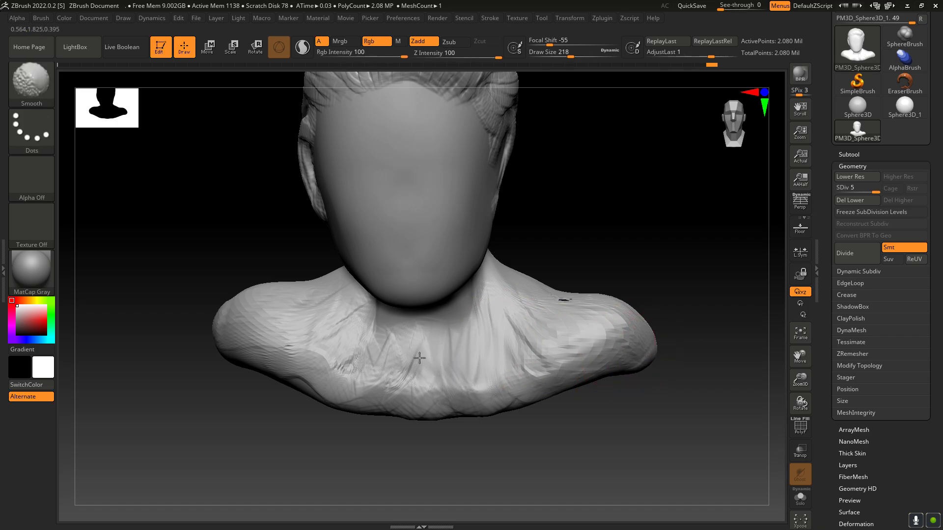
{"action": "mouse_move", "coordinate": [419, 358]}
{"action": "left_mouse_down", "text": "shift"}
{"action": "mouse_move", "coordinate": [344, 362]}
{"action": "mouse_move", "coordinate": [318, 330]}
{"action": "left_mouse_up", "text": "shift"}
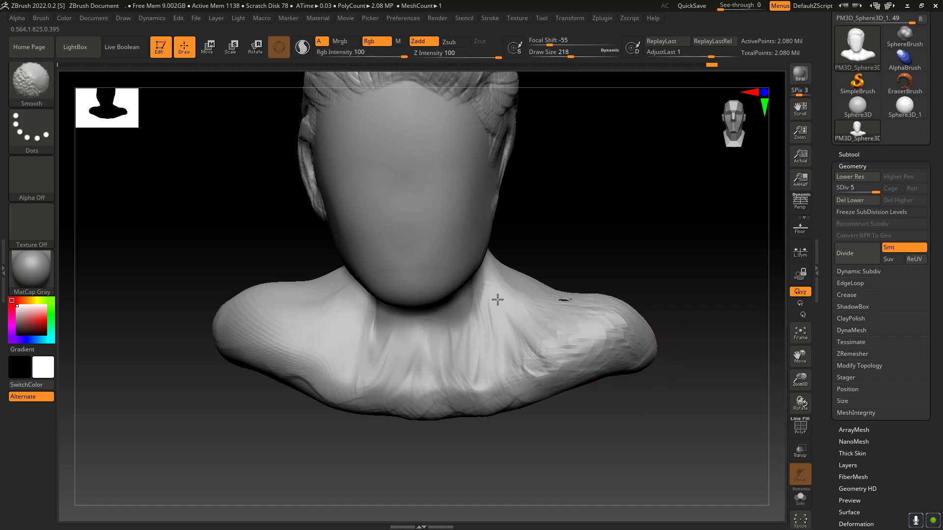
{"action": "mouse_move", "coordinate": [497, 300]}
{"action": "left_mouse_down", "text": "shift"}
{"action": "mouse_move", "coordinate": [599, 301]}
{"action": "mouse_move", "coordinate": [639, 319]}
{"action": "left_mouse_up", "text": "shift"}
{"action": "left_click_drag", "start_coordinate": [799, 356], "coordinate": [811, 414]}
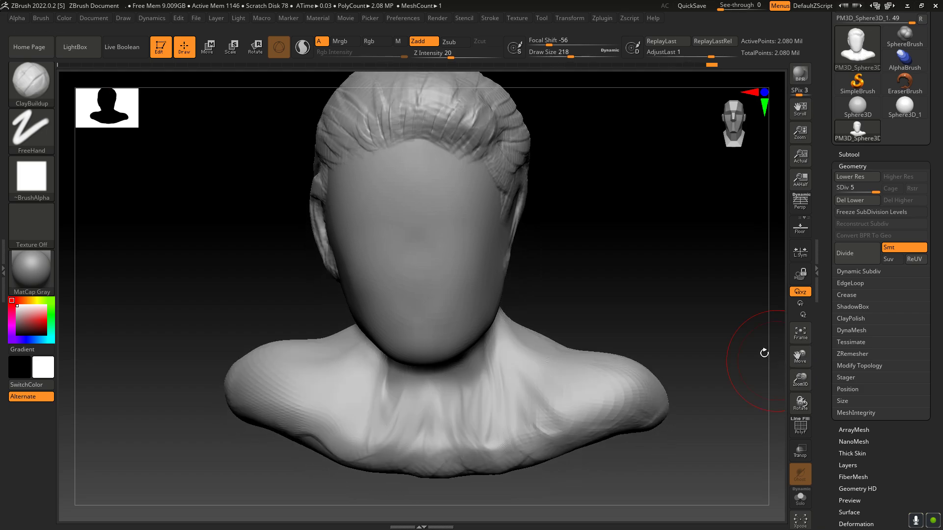
Step: Pull the lower edge of the shoulder downward and inward with the Move brush at Draw Size 218
{"action": "left_click", "coordinate": [22, 88]}
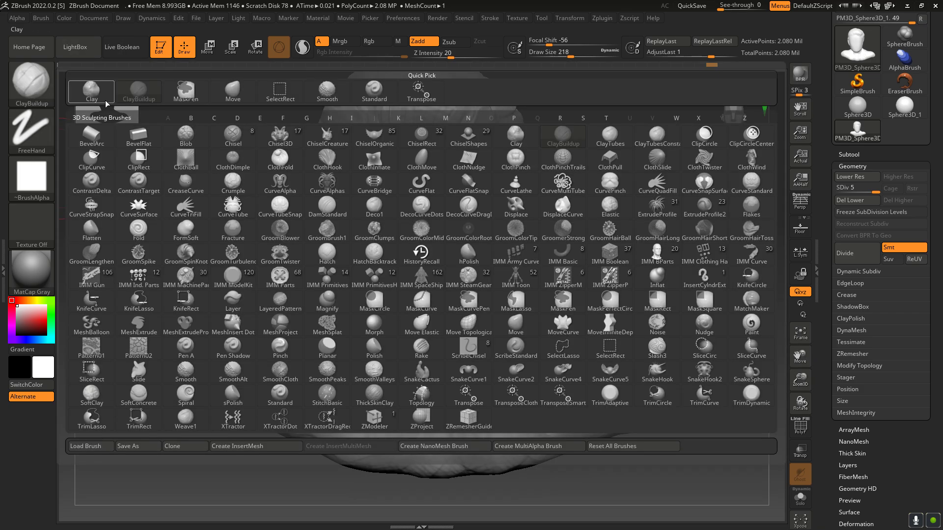
{"action": "left_click", "coordinate": [232, 91]}
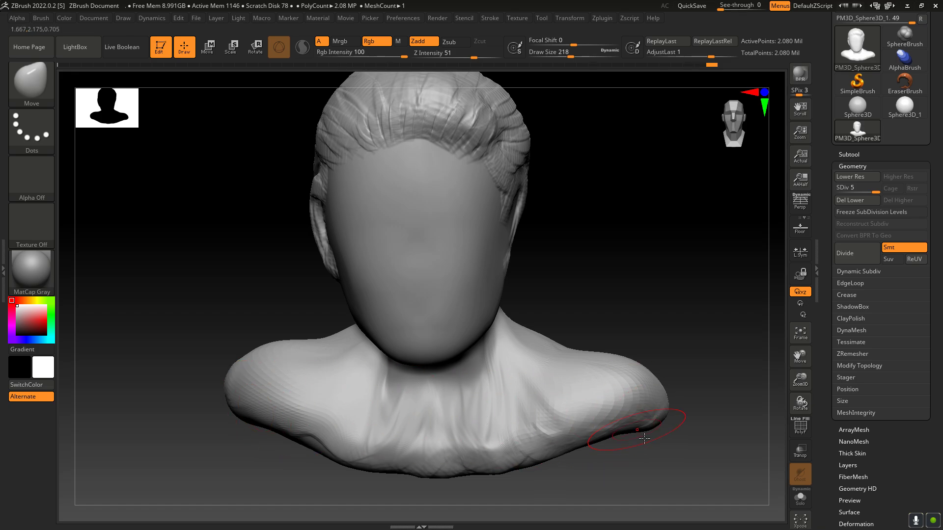
{"action": "left_click_drag", "start_coordinate": [642, 434], "coordinate": [608, 451]}
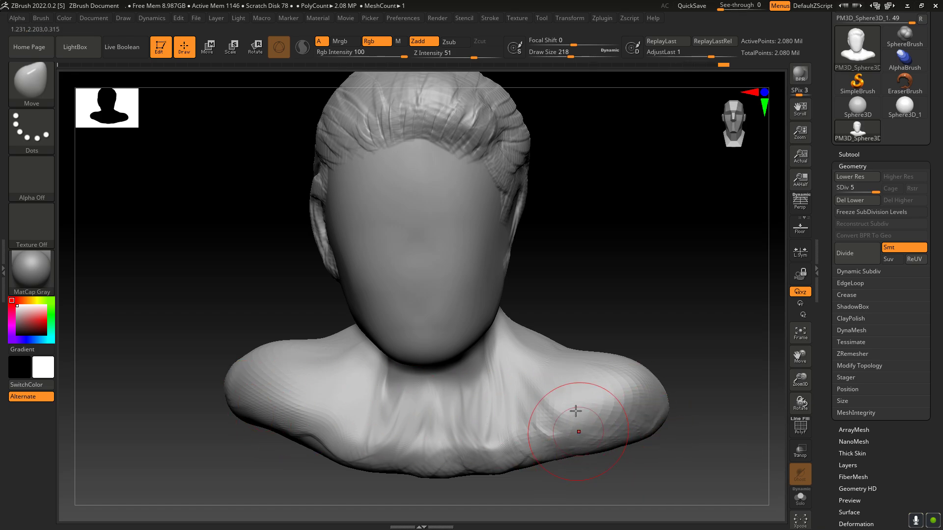
{"action": "mouse_move", "coordinate": [800, 401]}
{"action": "left_mouse_down"}
{"action": "mouse_move", "coordinate": [810, 390]}
{"action": "mouse_move", "coordinate": [785, 381]}
{"action": "mouse_move", "coordinate": [816, 420]}
{"action": "left_mouse_up"}
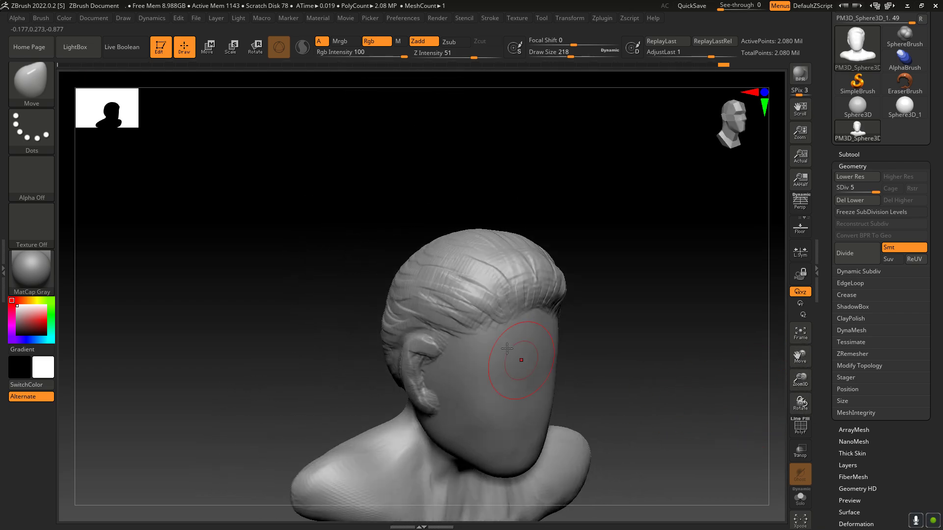
Step: Switch to the Standard brush with Focal Shift -73 and Draw Size about 54
{"action": "left_click", "coordinate": [31, 72]}
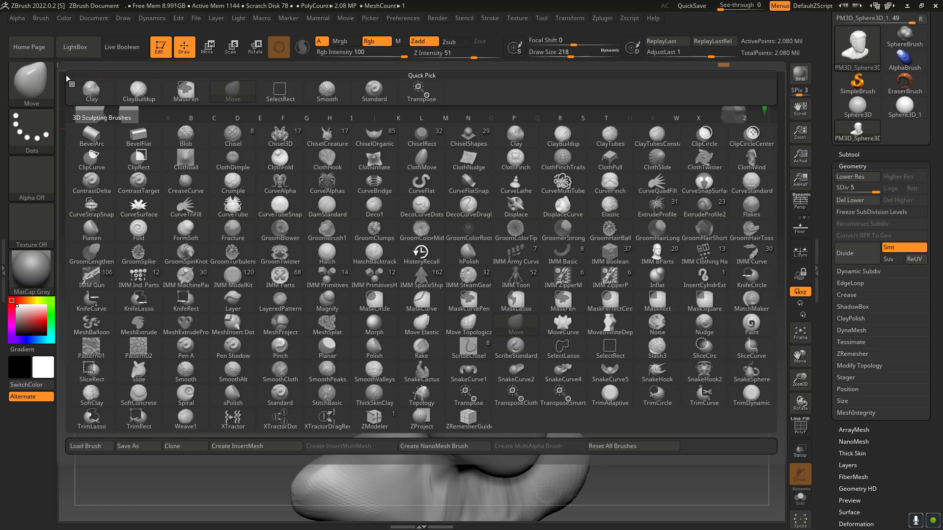
{"action": "left_click", "coordinate": [375, 91]}
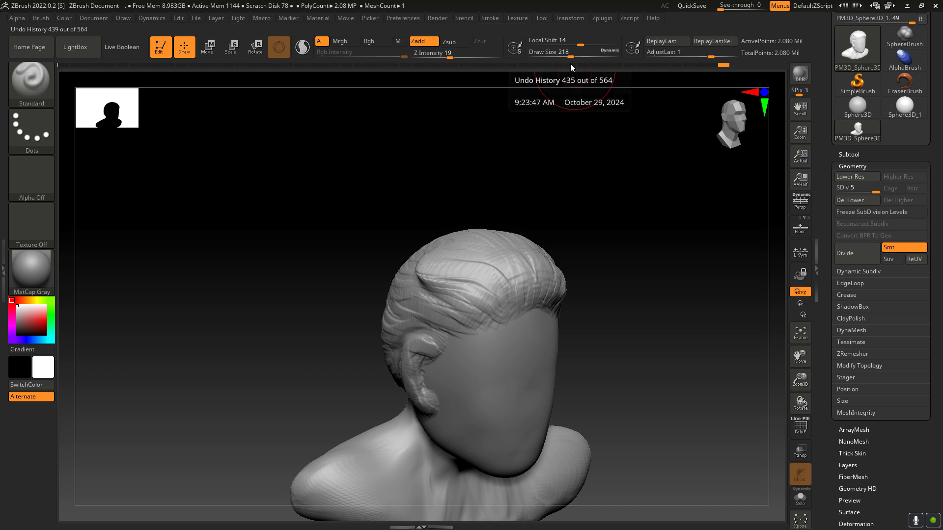
{"action": "mouse_move", "coordinate": [580, 44]}
{"action": "left_mouse_down"}
{"action": "mouse_move", "coordinate": [539, 46]}
{"action": "mouse_move", "coordinate": [562, 55]}
{"action": "mouse_move", "coordinate": [551, 56]}
{"action": "left_mouse_up"}
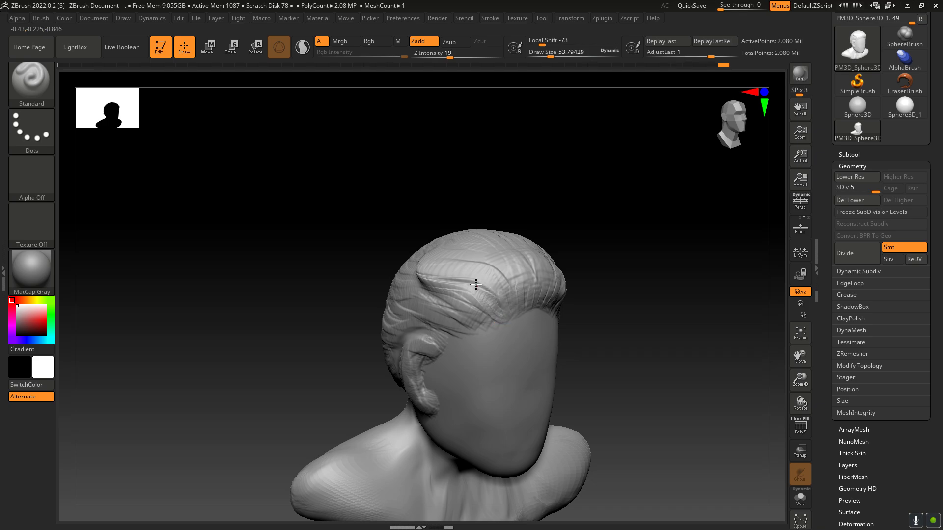
Step: Try to carve a hair parting above the temple with the Standard brush, and undo those strokes
{"action": "left_click_drag", "start_coordinate": [476, 284], "coordinate": [472, 281]}
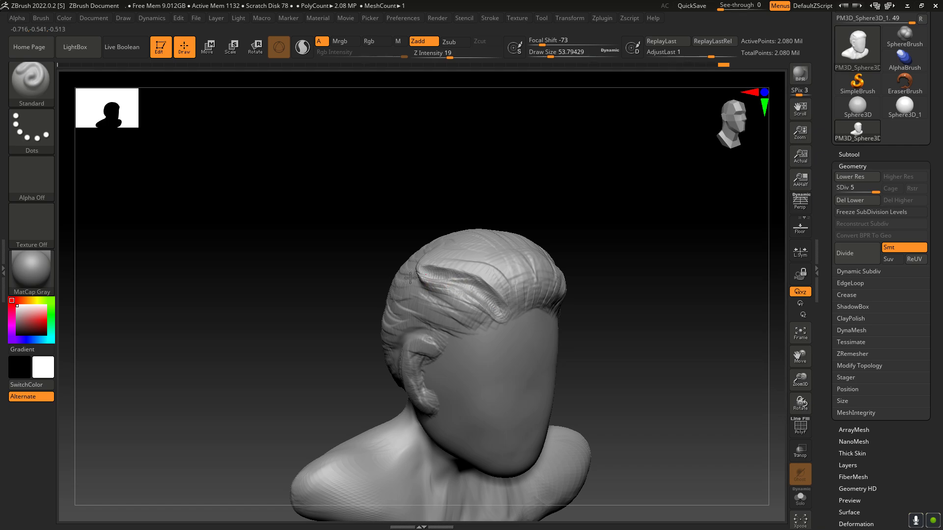
{"action": "left_click_drag", "start_coordinate": [800, 403], "coordinate": [426, 288]}
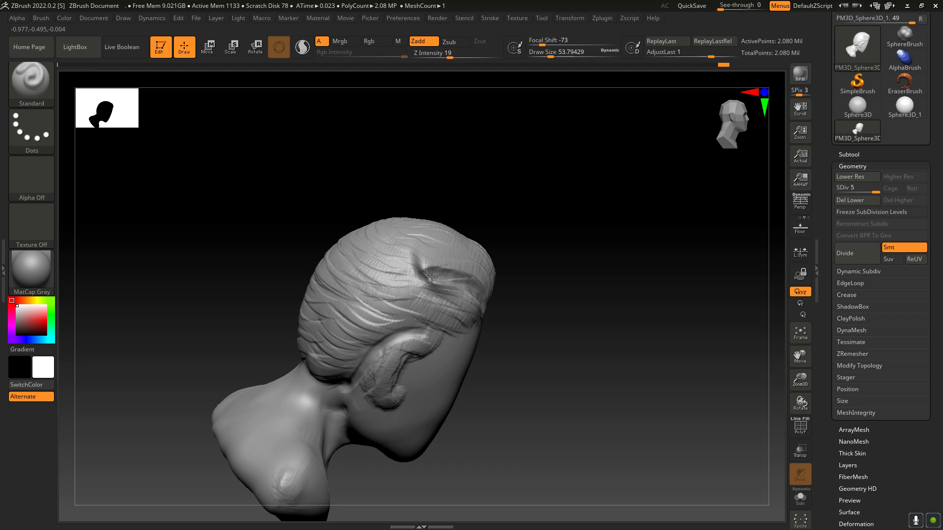
{"action": "left_click_drag", "start_coordinate": [803, 401], "coordinate": [829, 421]}
{"action": "left_click_drag", "start_coordinate": [802, 403], "coordinate": [772, 378]}
{"action": "key", "text": "ctrl+z"}
{"action": "key", "text": "ctrl+z"}
{"action": "key", "text": "ctrl+z"}
{"action": "key", "text": "ctrl+z"}
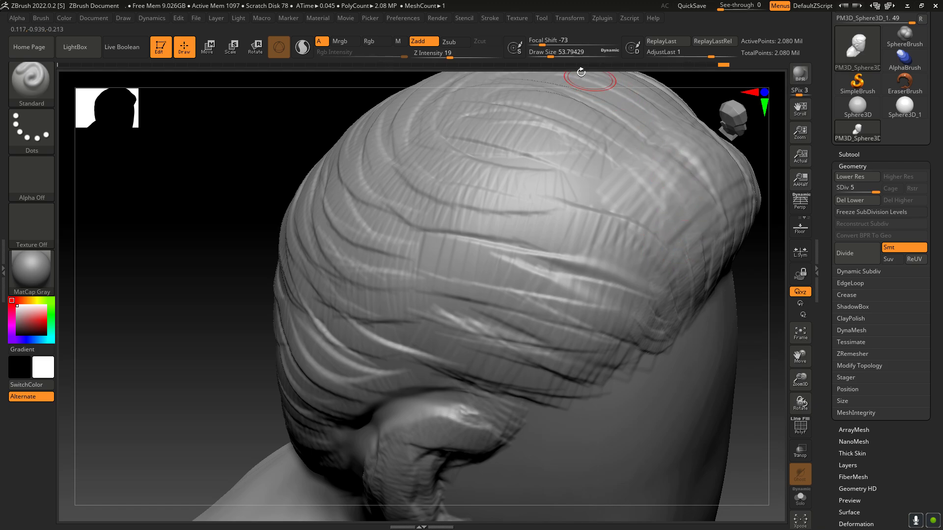
Step: Carve a parting groove from the hairline over the side hair with the Standard brush at Focal Shift 31 and Draw Size 28.75
{"action": "mouse_move", "coordinate": [545, 45]}
{"action": "left_mouse_down"}
{"action": "mouse_move", "coordinate": [587, 51]}
{"action": "mouse_move", "coordinate": [546, 57]}
{"action": "left_mouse_up"}
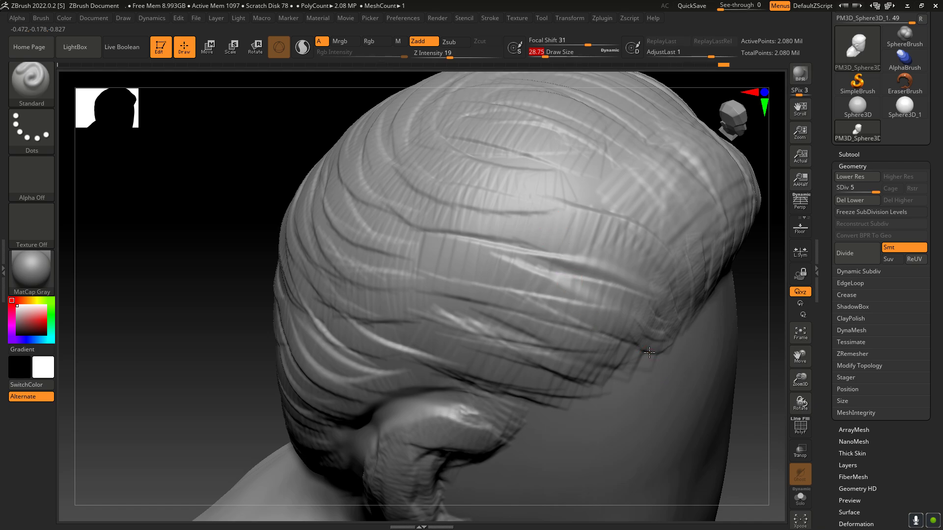
{"action": "mouse_move", "coordinate": [625, 337]}
{"action": "left_mouse_down", "text": "alt"}
{"action": "mouse_move", "coordinate": [544, 300]}
{"action": "mouse_move", "coordinate": [581, 310]}
{"action": "mouse_move", "coordinate": [541, 284]}
{"action": "left_mouse_up", "text": "alt"}
{"action": "left_click_drag", "start_coordinate": [799, 399], "coordinate": [794, 395]}
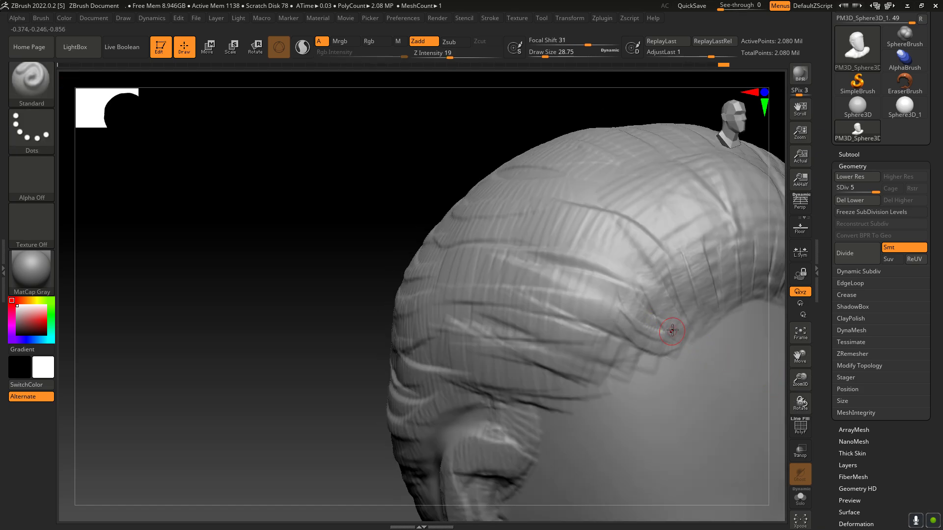
{"action": "mouse_move", "coordinate": [594, 273]}
{"action": "left_mouse_down"}
{"action": "mouse_move", "coordinate": [506, 240]}
{"action": "mouse_move", "coordinate": [584, 275]}
{"action": "mouse_move", "coordinate": [647, 318]}
{"action": "mouse_move", "coordinate": [570, 258]}
{"action": "left_mouse_up"}
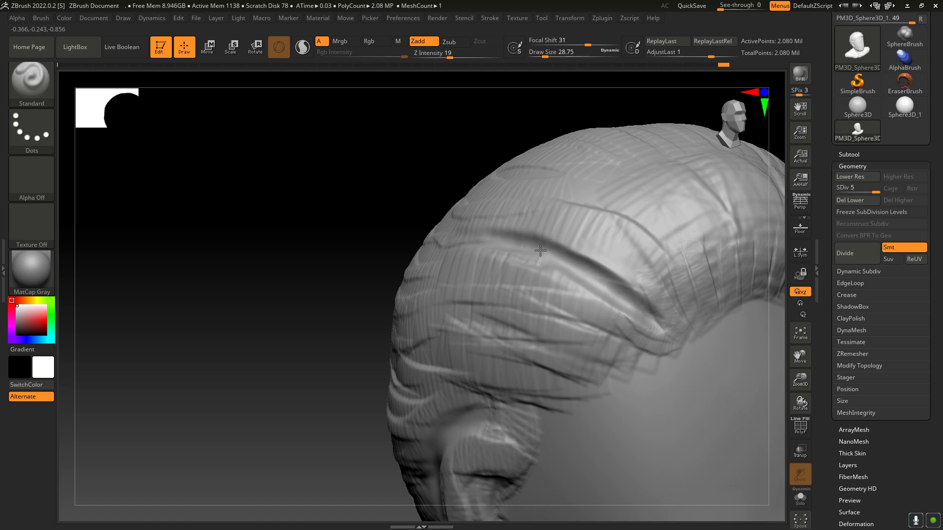
Step: Extend the parting groove around the side of the hair toward the back of the head
{"action": "left_click_drag", "start_coordinate": [800, 401], "coordinate": [525, 273]}
{"action": "mouse_move", "coordinate": [458, 237]}
{"action": "left_mouse_down"}
{"action": "mouse_move", "coordinate": [412, 229]}
{"action": "mouse_move", "coordinate": [383, 233]}
{"action": "mouse_move", "coordinate": [430, 231]}
{"action": "mouse_move", "coordinate": [352, 242]}
{"action": "left_mouse_up"}
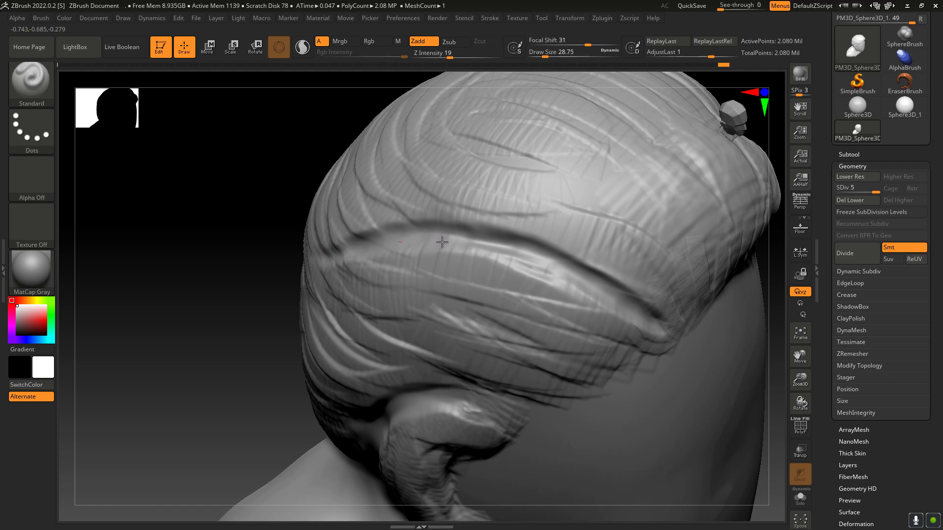
Step: Build up a hair ridge along the lower side of the parting groove, and define the groove's front end at the hairline
{"action": "mouse_move", "coordinate": [442, 242]}
{"action": "left_mouse_down"}
{"action": "mouse_move", "coordinate": [532, 270]}
{"action": "mouse_move", "coordinate": [496, 250]}
{"action": "mouse_move", "coordinate": [528, 255]}
{"action": "mouse_move", "coordinate": [584, 282]}
{"action": "mouse_move", "coordinate": [482, 246]}
{"action": "mouse_move", "coordinate": [609, 295]}
{"action": "mouse_move", "coordinate": [464, 244]}
{"action": "mouse_move", "coordinate": [633, 337]}
{"action": "mouse_move", "coordinate": [513, 254]}
{"action": "mouse_move", "coordinate": [638, 317]}
{"action": "mouse_move", "coordinate": [427, 242]}
{"action": "mouse_move", "coordinate": [326, 258]}
{"action": "mouse_move", "coordinate": [476, 247]}
{"action": "mouse_move", "coordinate": [651, 324]}
{"action": "left_mouse_up"}
{"action": "mouse_move", "coordinate": [588, 292]}
{"action": "left_mouse_down"}
{"action": "mouse_move", "coordinate": [444, 237]}
{"action": "mouse_move", "coordinate": [444, 247]}
{"action": "mouse_move", "coordinate": [642, 331]}
{"action": "mouse_move", "coordinate": [585, 289]}
{"action": "mouse_move", "coordinate": [471, 252]}
{"action": "mouse_move", "coordinate": [354, 256]}
{"action": "left_mouse_up"}
{"action": "mouse_move", "coordinate": [799, 403]}
{"action": "left_mouse_down"}
{"action": "mouse_move", "coordinate": [786, 378]}
{"action": "mouse_move", "coordinate": [665, 343]}
{"action": "left_mouse_up"}
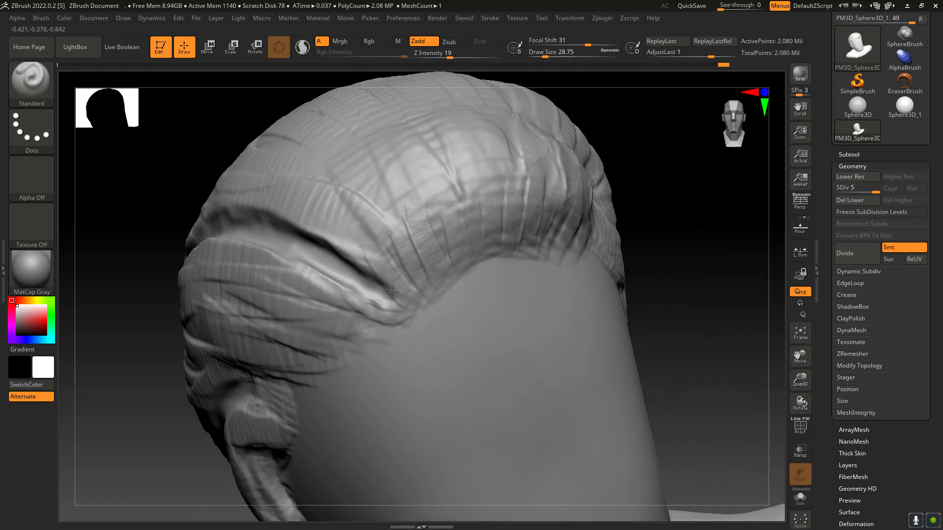
{"action": "mouse_move", "coordinate": [393, 292]}
{"action": "left_mouse_down"}
{"action": "mouse_move", "coordinate": [422, 297]}
{"action": "mouse_move", "coordinate": [393, 304]}
{"action": "left_mouse_up"}
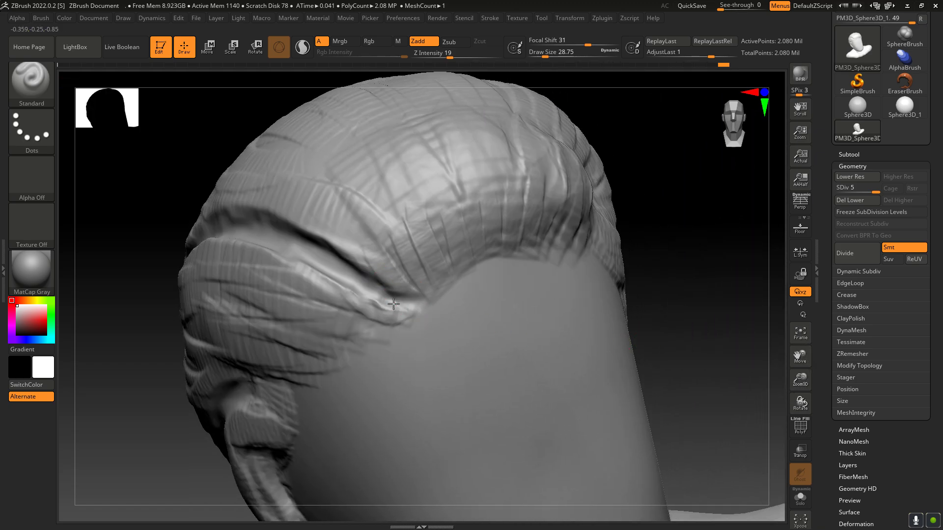
Step: Build up hair strands on the side hair below the parting groove with the ClayBuildup brush at Draw Size 48.75
{"action": "left_click", "coordinate": [31, 79]}
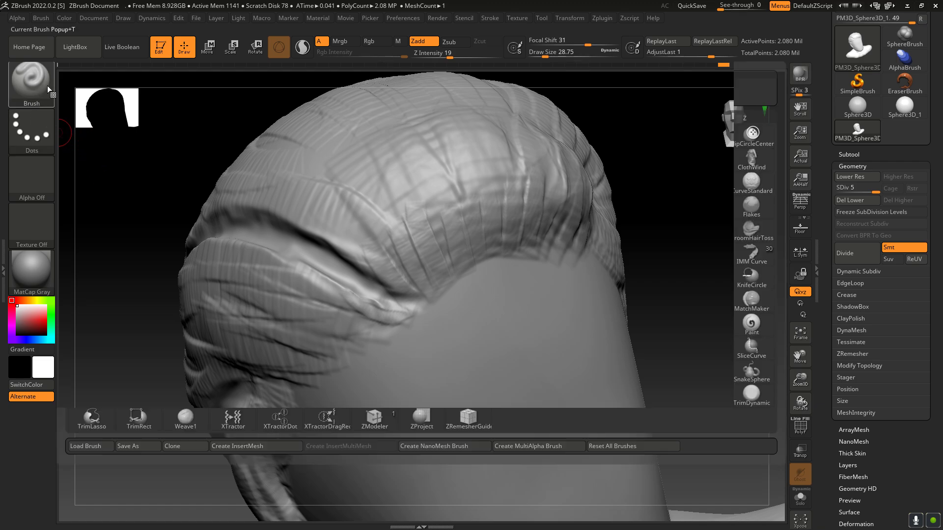
{"action": "left_click", "coordinate": [139, 90]}
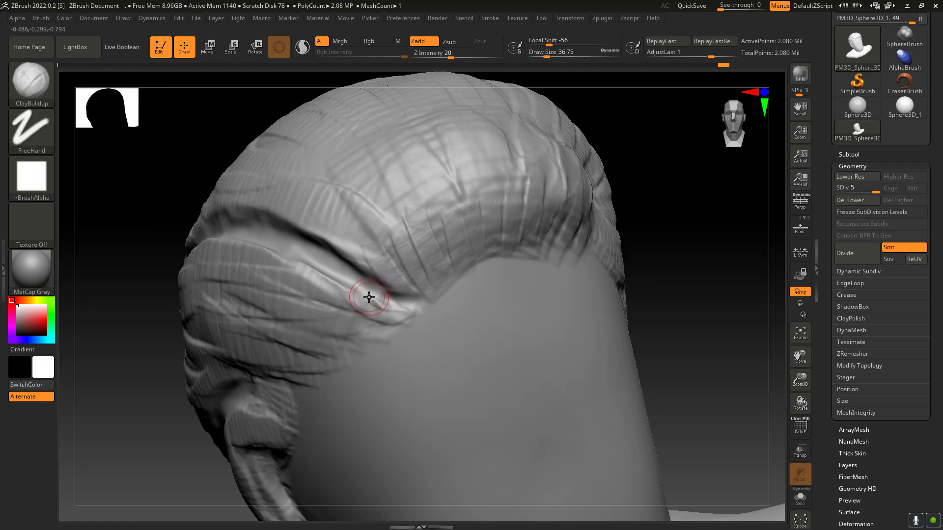
{"action": "left_click_drag", "start_coordinate": [367, 294], "coordinate": [349, 288]}
{"action": "key", "text": "ctrl+z"}
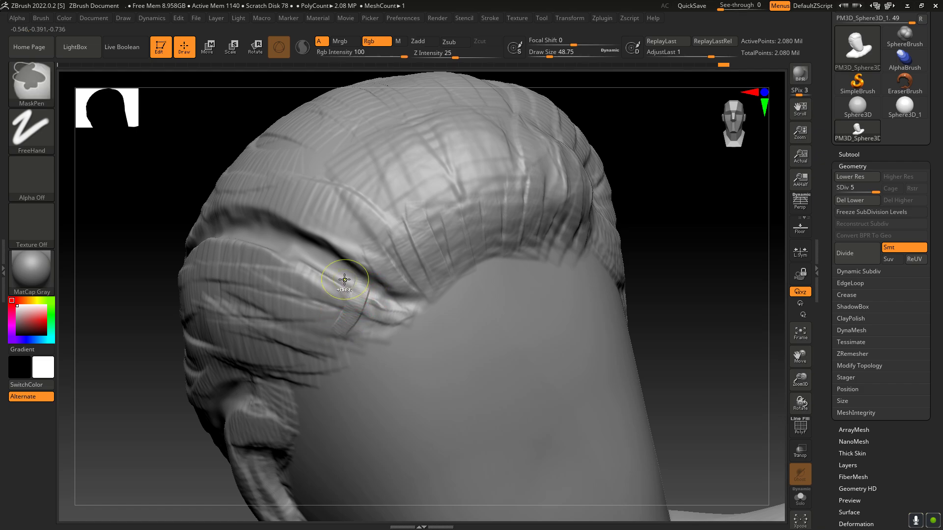
{"action": "mouse_move", "coordinate": [295, 255]}
{"action": "left_mouse_down"}
{"action": "mouse_move", "coordinate": [289, 303]}
{"action": "mouse_move", "coordinate": [266, 323]}
{"action": "left_mouse_up"}
{"action": "mouse_move", "coordinate": [260, 268]}
{"action": "left_mouse_down"}
{"action": "mouse_move", "coordinate": [257, 320]}
{"action": "mouse_move", "coordinate": [281, 318]}
{"action": "left_mouse_up"}
{"action": "left_click_drag", "start_coordinate": [307, 275], "coordinate": [303, 336]}
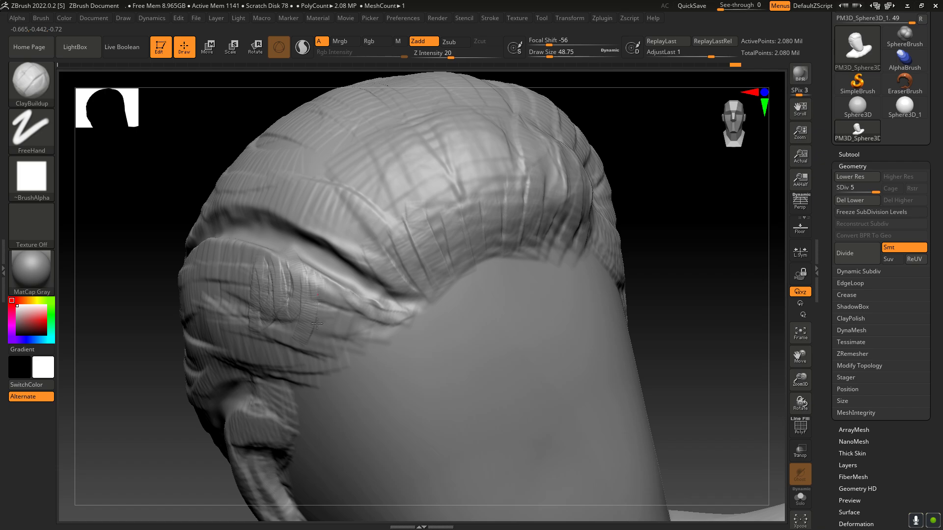
{"action": "left_click_drag", "start_coordinate": [326, 289], "coordinate": [332, 338]}
{"action": "mouse_move", "coordinate": [347, 302]}
{"action": "left_mouse_down"}
{"action": "mouse_move", "coordinate": [365, 327]}
{"action": "mouse_move", "coordinate": [371, 308]}
{"action": "mouse_move", "coordinate": [371, 344]}
{"action": "left_mouse_up"}
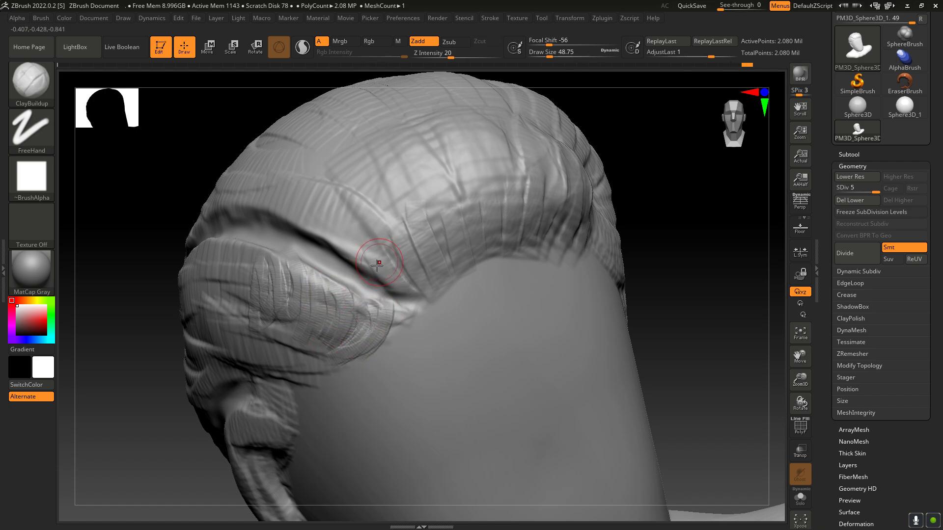
Step: Sculpt ClayBuildup hair strands sweeping up and away from the upper edge of the parting groove
{"action": "mouse_move", "coordinate": [369, 259]}
{"action": "left_mouse_down"}
{"action": "mouse_move", "coordinate": [420, 278]}
{"action": "mouse_move", "coordinate": [475, 239]}
{"action": "left_mouse_up"}
{"action": "mouse_move", "coordinate": [368, 254]}
{"action": "left_mouse_down"}
{"action": "mouse_move", "coordinate": [438, 232]}
{"action": "mouse_move", "coordinate": [408, 220]}
{"action": "left_mouse_up"}
{"action": "mouse_move", "coordinate": [339, 237]}
{"action": "left_mouse_down"}
{"action": "mouse_move", "coordinate": [394, 219]}
{"action": "mouse_move", "coordinate": [393, 196]}
{"action": "left_mouse_up"}
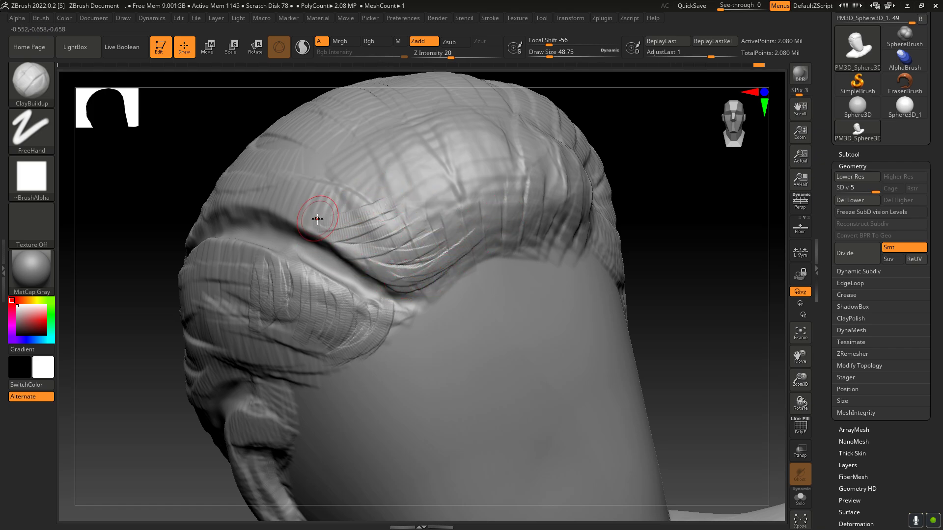
{"action": "mouse_move", "coordinate": [314, 218]}
{"action": "left_mouse_down"}
{"action": "mouse_move", "coordinate": [413, 165]}
{"action": "mouse_move", "coordinate": [343, 205]}
{"action": "mouse_move", "coordinate": [355, 200]}
{"action": "left_mouse_up"}
{"action": "mouse_move", "coordinate": [283, 218]}
{"action": "left_mouse_down"}
{"action": "mouse_move", "coordinate": [349, 189]}
{"action": "mouse_move", "coordinate": [328, 187]}
{"action": "mouse_move", "coordinate": [365, 182]}
{"action": "left_mouse_up"}
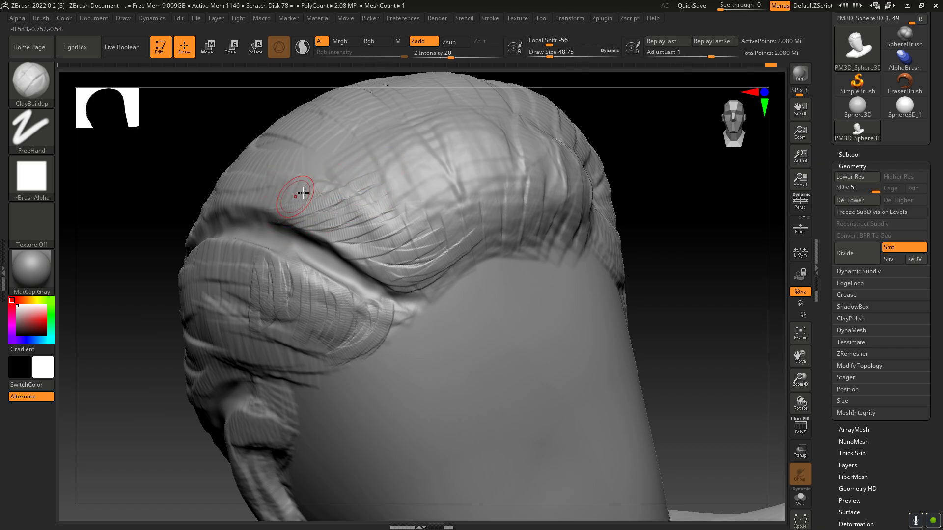
{"action": "mouse_move", "coordinate": [264, 216]}
{"action": "left_mouse_down"}
{"action": "mouse_move", "coordinate": [319, 169]}
{"action": "mouse_move", "coordinate": [312, 156]}
{"action": "mouse_move", "coordinate": [325, 145]}
{"action": "left_mouse_up"}
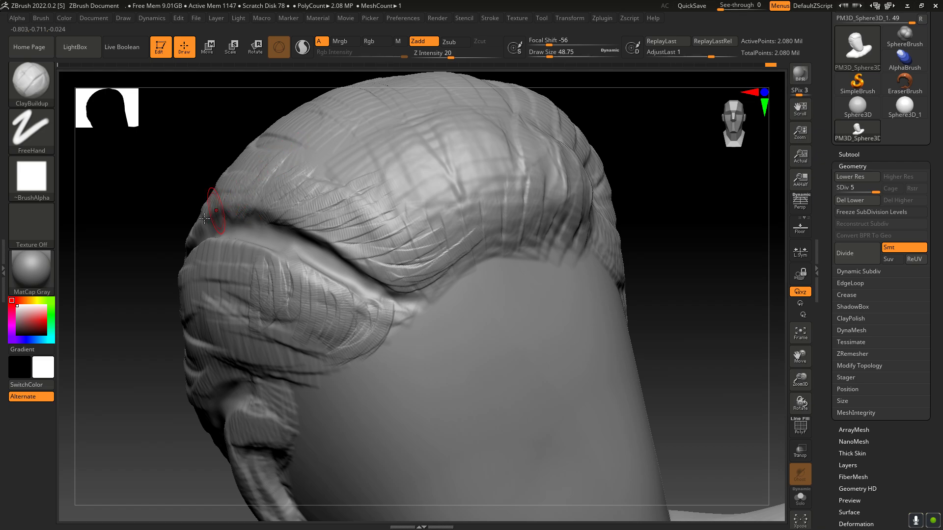
Step: Layer long hair strands from the back of the parting over the crown and along the front hairline
{"action": "mouse_move", "coordinate": [218, 213]}
{"action": "left_mouse_down"}
{"action": "mouse_move", "coordinate": [273, 165]}
{"action": "mouse_move", "coordinate": [322, 148]}
{"action": "left_mouse_up"}
{"action": "left_click_drag", "start_coordinate": [280, 185], "coordinate": [357, 149]}
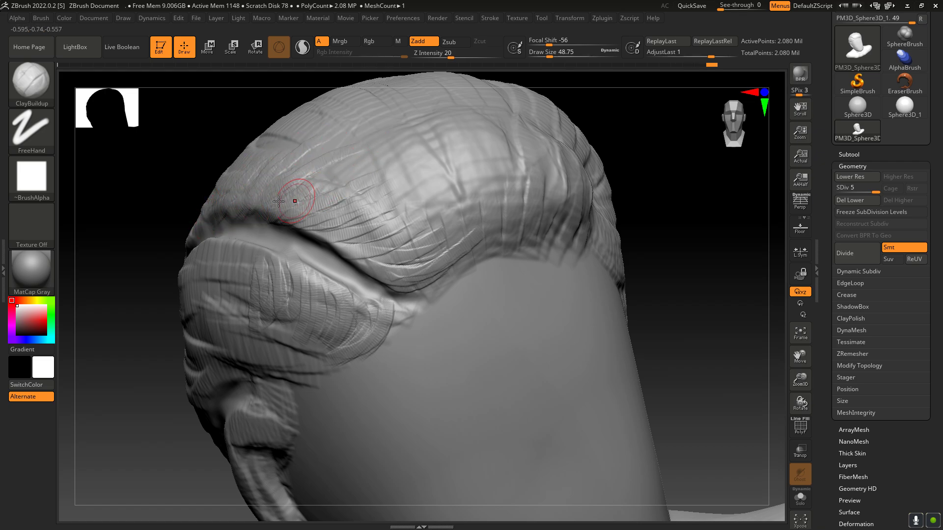
{"action": "mouse_move", "coordinate": [298, 197]}
{"action": "left_mouse_down"}
{"action": "mouse_move", "coordinate": [385, 142]}
{"action": "mouse_move", "coordinate": [407, 148]}
{"action": "mouse_move", "coordinate": [400, 153]}
{"action": "left_mouse_up"}
{"action": "left_click_drag", "start_coordinate": [315, 214], "coordinate": [439, 176]}
{"action": "left_click_drag", "start_coordinate": [339, 233], "coordinate": [448, 205]}
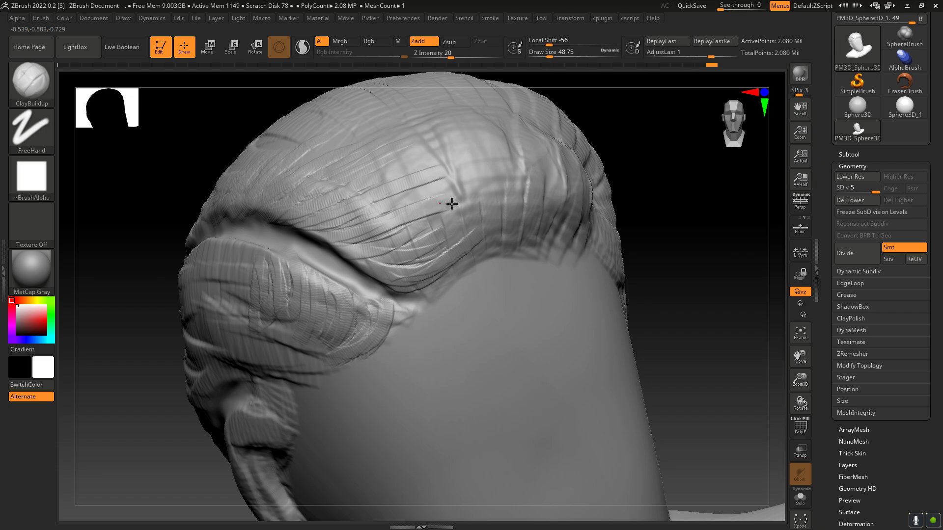
{"action": "left_click_drag", "start_coordinate": [392, 252], "coordinate": [498, 225]}
{"action": "mouse_move", "coordinate": [404, 275]}
{"action": "left_mouse_down"}
{"action": "mouse_move", "coordinate": [505, 232]}
{"action": "mouse_move", "coordinate": [558, 231]}
{"action": "left_mouse_up"}
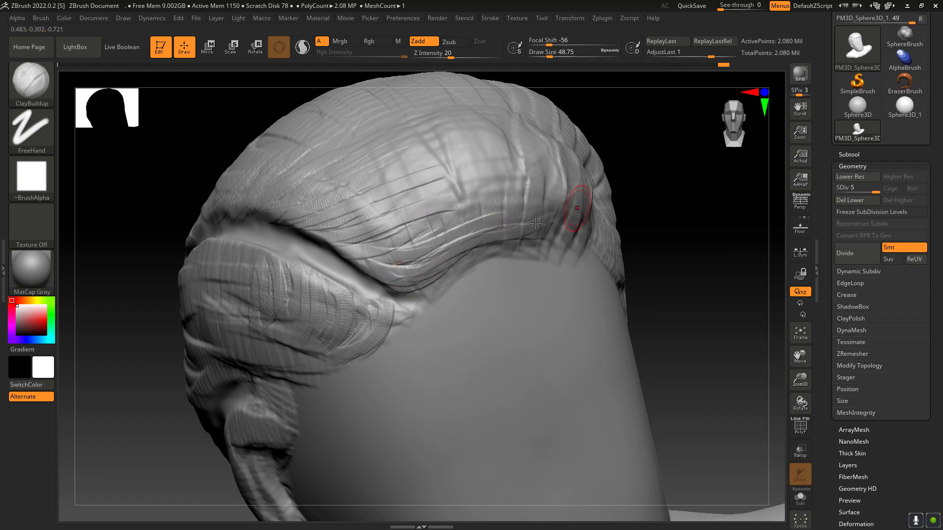
Step: Add hair strands running from the temple back over the side hair above the ear
{"action": "left_click_drag", "start_coordinate": [800, 382], "coordinate": [776, 386]}
{"action": "left_click_drag", "start_coordinate": [800, 402], "coordinate": [797, 382]}
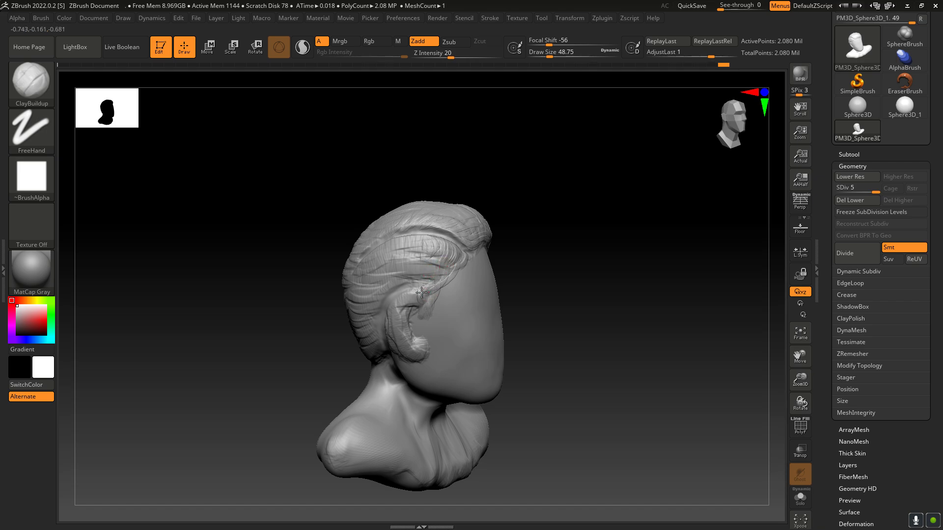
{"action": "left_click_drag", "start_coordinate": [450, 259], "coordinate": [450, 273]}
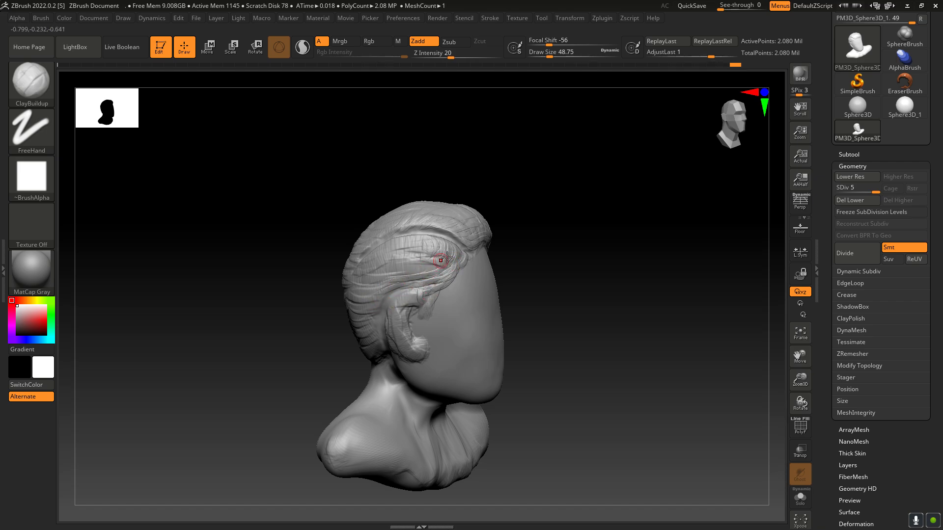
{"action": "mouse_move", "coordinate": [446, 256]}
{"action": "left_mouse_down"}
{"action": "mouse_move", "coordinate": [391, 281]}
{"action": "mouse_move", "coordinate": [393, 268]}
{"action": "left_mouse_up"}
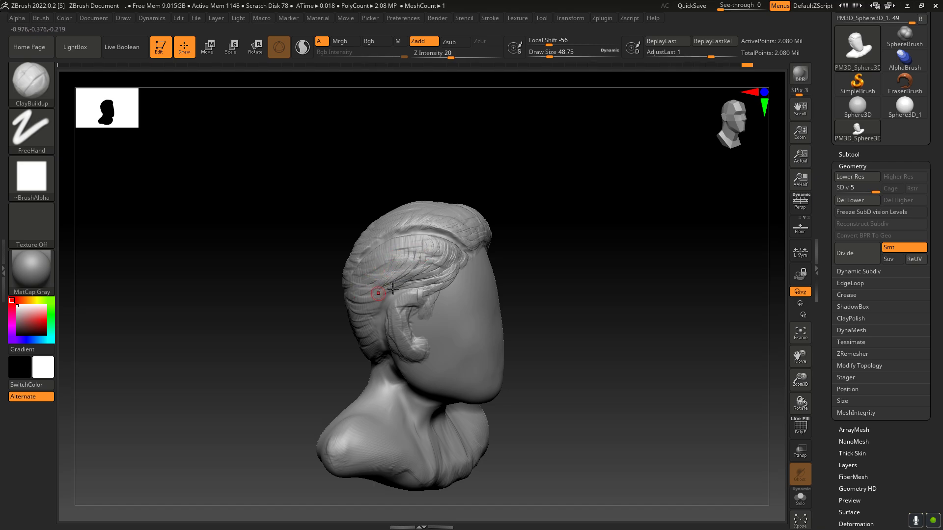
Step: Sculpt long horizontal strands across the front hair, starting from the parting groove above the forehead
{"action": "mouse_move", "coordinate": [790, 393]}
{"action": "left_mouse_down"}
{"action": "mouse_move", "coordinate": [770, 392]}
{"action": "mouse_move", "coordinate": [805, 402]}
{"action": "mouse_move", "coordinate": [813, 390]}
{"action": "mouse_move", "coordinate": [814, 417]}
{"action": "left_mouse_up"}
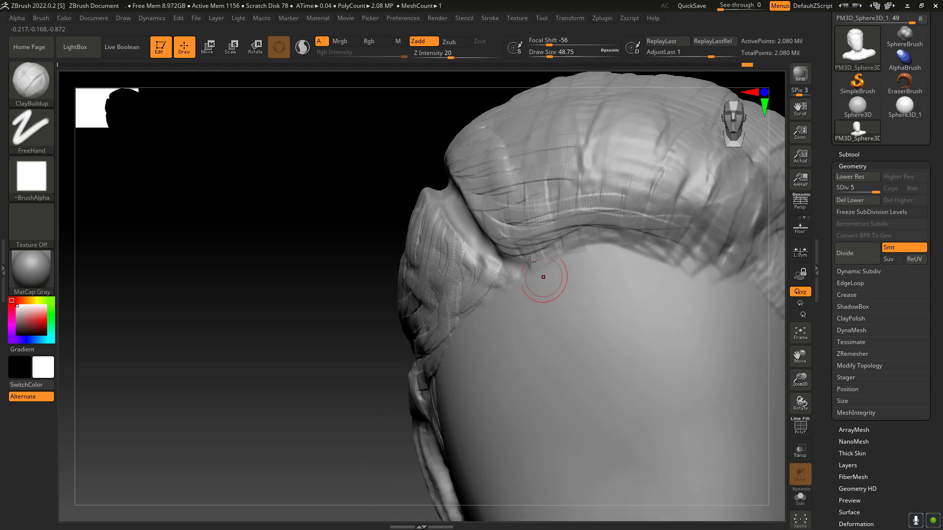
{"action": "mouse_move", "coordinate": [482, 210]}
{"action": "left_mouse_down"}
{"action": "mouse_move", "coordinate": [544, 231]}
{"action": "mouse_move", "coordinate": [521, 230]}
{"action": "mouse_move", "coordinate": [566, 233]}
{"action": "left_mouse_up"}
{"action": "left_click_drag", "start_coordinate": [512, 217], "coordinate": [631, 213]}
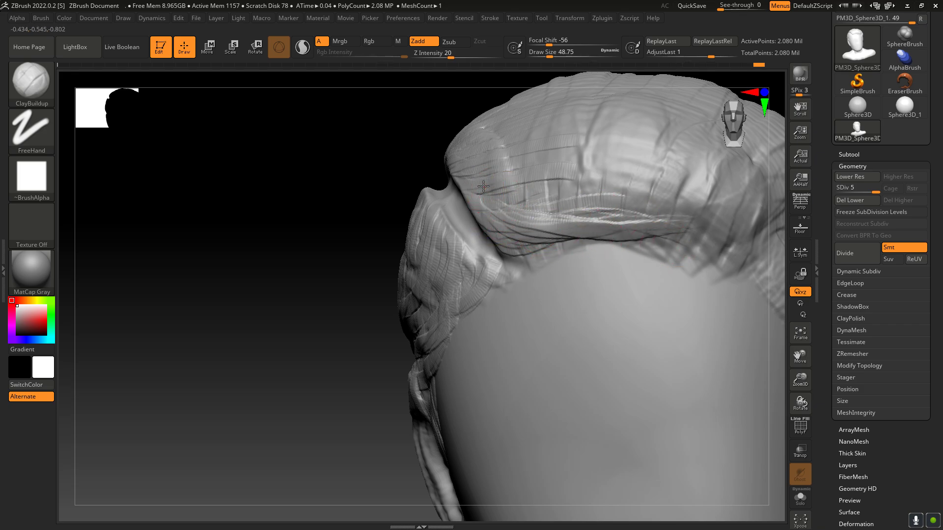
{"action": "left_click_drag", "start_coordinate": [489, 199], "coordinate": [638, 204]}
{"action": "mouse_move", "coordinate": [499, 168]}
{"action": "left_mouse_down"}
{"action": "mouse_move", "coordinate": [557, 180]}
{"action": "mouse_move", "coordinate": [687, 177]}
{"action": "mouse_move", "coordinate": [665, 169]}
{"action": "mouse_move", "coordinate": [722, 176]}
{"action": "left_mouse_up"}
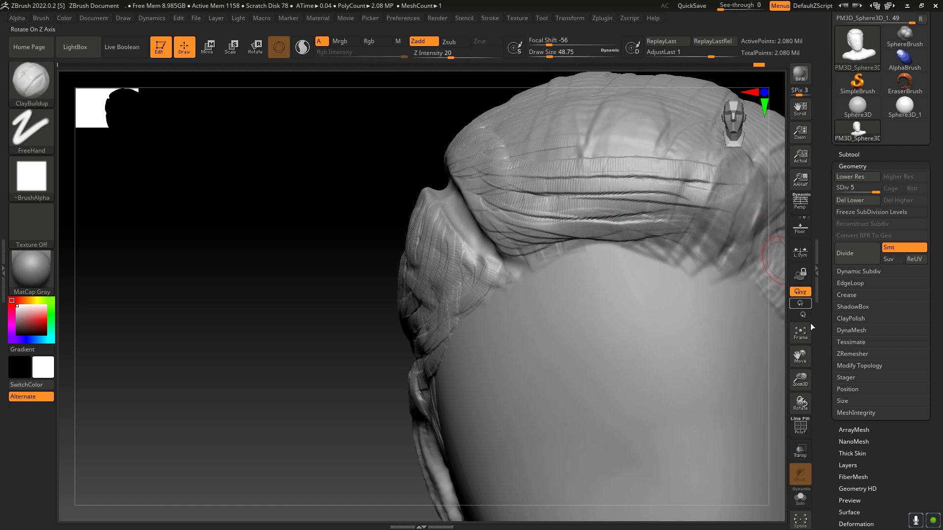
Step: Extend the front strands across to the far side of the head and curve them down over the opposite temple
{"action": "left_click_drag", "start_coordinate": [801, 358], "coordinate": [629, 349]}
{"action": "left_click_drag", "start_coordinate": [317, 228], "coordinate": [584, 227]}
{"action": "left_click_drag", "start_coordinate": [506, 195], "coordinate": [693, 175]}
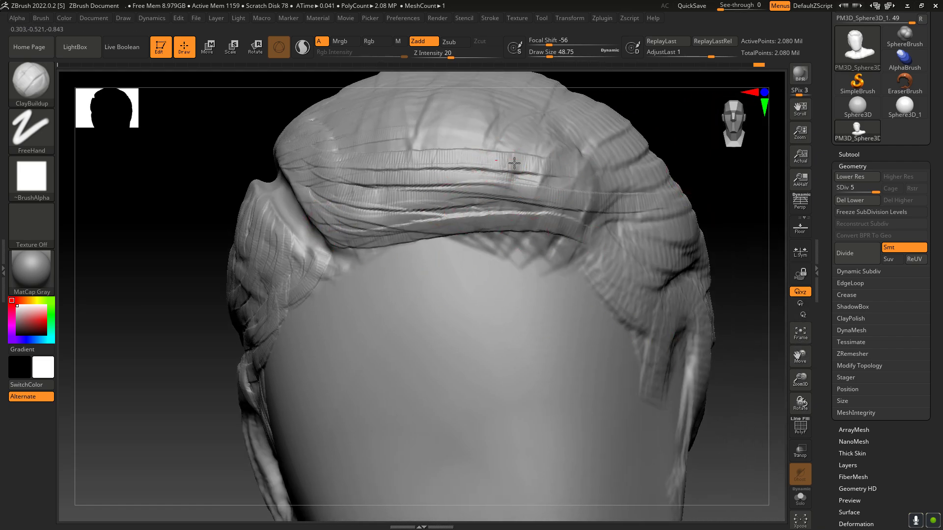
{"action": "left_click_drag", "start_coordinate": [514, 162], "coordinate": [682, 167]}
{"action": "left_click_drag", "start_coordinate": [327, 144], "coordinate": [589, 147]}
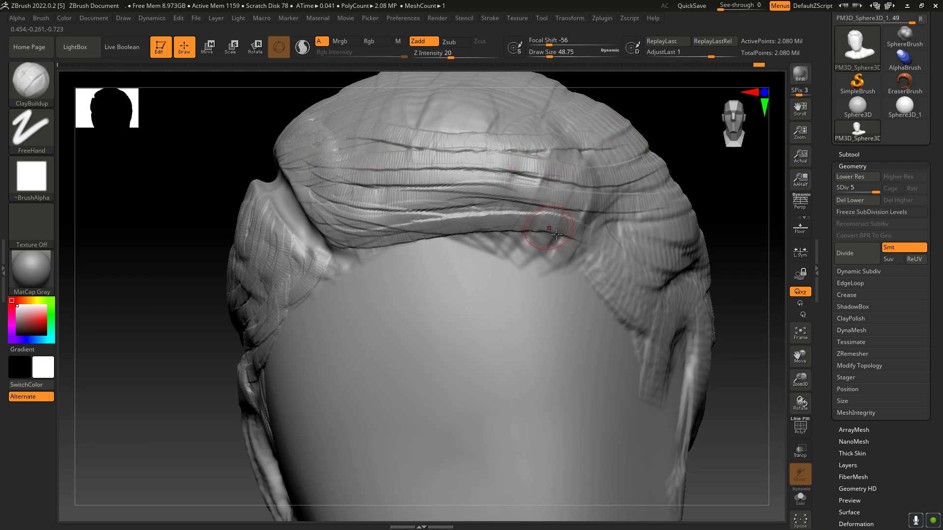
{"action": "mouse_move", "coordinate": [630, 241]}
{"action": "left_mouse_down"}
{"action": "mouse_move", "coordinate": [618, 297]}
{"action": "mouse_move", "coordinate": [671, 315]}
{"action": "left_mouse_up"}
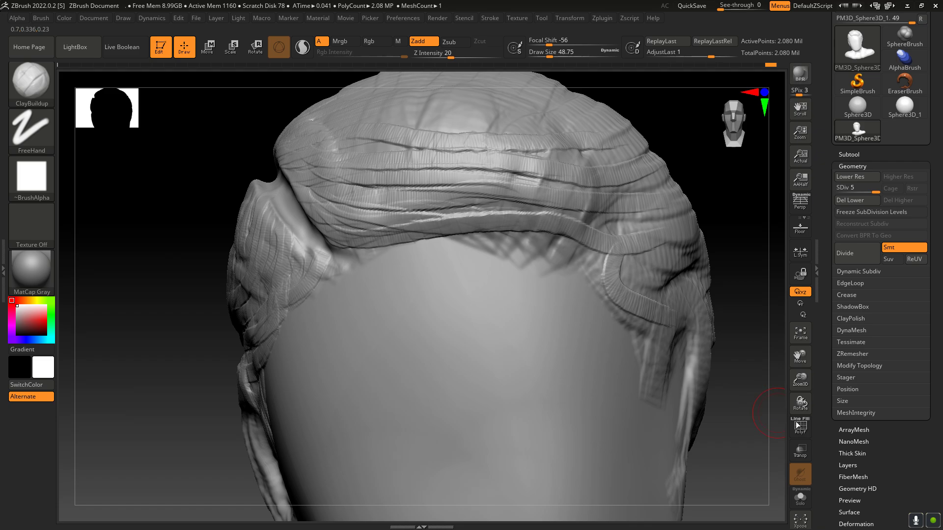
Step: Cover the hair section between the parting groove and the ear with strands running away from the groove
{"action": "left_click_drag", "start_coordinate": [800, 402], "coordinate": [808, 420]}
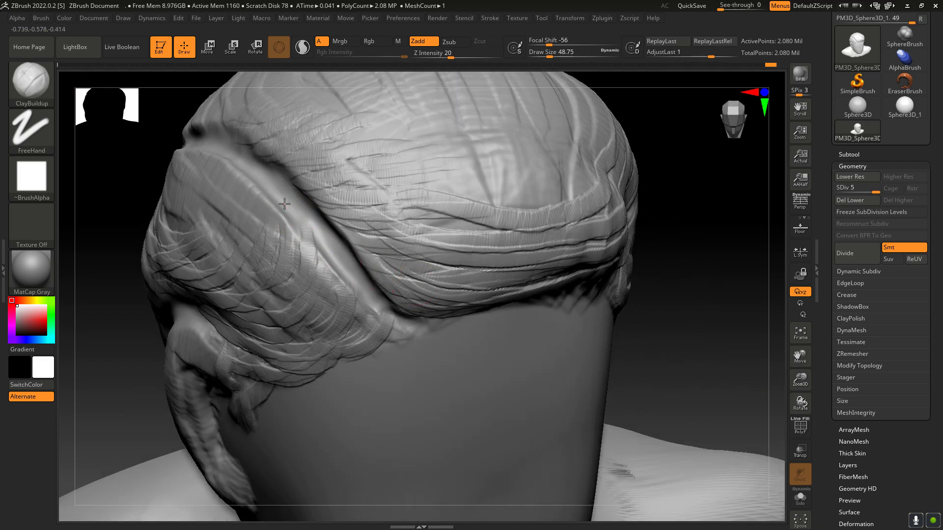
{"action": "mouse_move", "coordinate": [300, 230]}
{"action": "left_mouse_down"}
{"action": "mouse_move", "coordinate": [333, 258]}
{"action": "mouse_move", "coordinate": [354, 296]}
{"action": "left_mouse_up"}
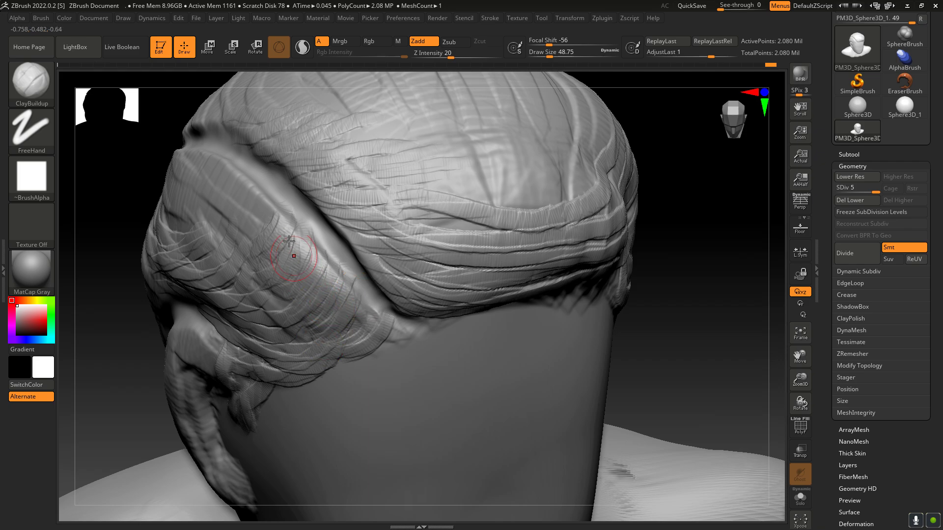
{"action": "mouse_move", "coordinate": [291, 216]}
{"action": "left_mouse_down"}
{"action": "mouse_move", "coordinate": [224, 279]}
{"action": "mouse_move", "coordinate": [261, 212]}
{"action": "mouse_move", "coordinate": [232, 260]}
{"action": "mouse_move", "coordinate": [242, 269]}
{"action": "mouse_move", "coordinate": [273, 246]}
{"action": "mouse_move", "coordinate": [257, 319]}
{"action": "left_mouse_up"}
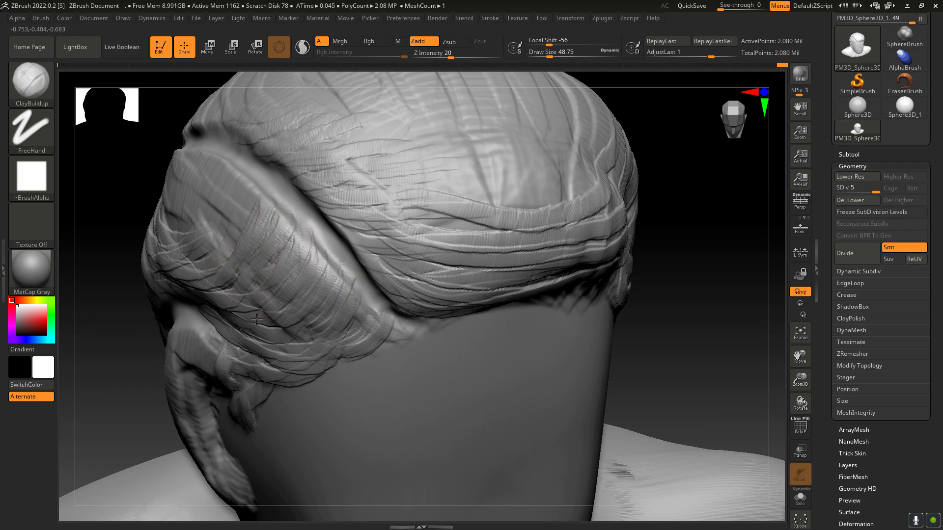
{"action": "mouse_move", "coordinate": [257, 210]}
{"action": "left_mouse_down"}
{"action": "mouse_move", "coordinate": [236, 214]}
{"action": "mouse_move", "coordinate": [241, 203]}
{"action": "mouse_move", "coordinate": [212, 261]}
{"action": "mouse_move", "coordinate": [211, 205]}
{"action": "mouse_move", "coordinate": [232, 169]}
{"action": "mouse_move", "coordinate": [209, 201]}
{"action": "mouse_move", "coordinate": [232, 165]}
{"action": "left_mouse_up"}
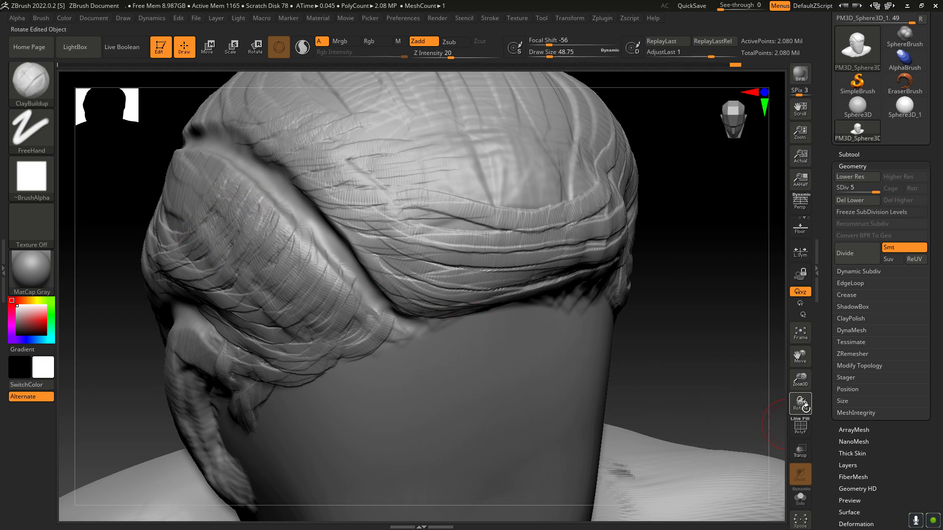
Step: Add broader ClayBuildup strands over the top and front hair from the parting at Draw Size 92.75
{"action": "mouse_move", "coordinate": [804, 406]}
{"action": "left_mouse_down"}
{"action": "mouse_move", "coordinate": [796, 379]}
{"action": "mouse_move", "coordinate": [808, 391]}
{"action": "left_mouse_up"}
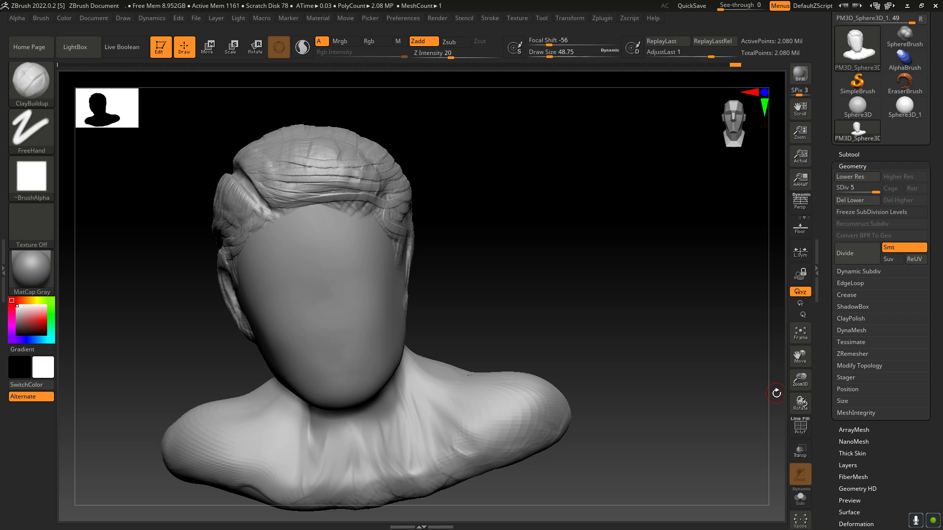
{"action": "left_click_drag", "start_coordinate": [800, 403], "coordinate": [811, 420]}
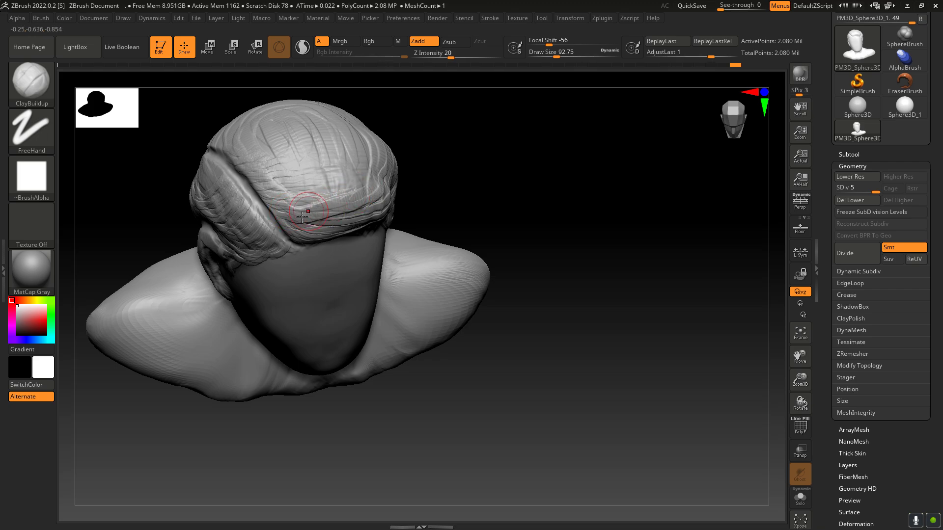
{"action": "mouse_move", "coordinate": [287, 190]}
{"action": "left_mouse_down"}
{"action": "mouse_move", "coordinate": [360, 189]}
{"action": "mouse_move", "coordinate": [341, 171]}
{"action": "left_mouse_up"}
{"action": "mouse_move", "coordinate": [269, 168]}
{"action": "left_mouse_down"}
{"action": "mouse_move", "coordinate": [348, 159]}
{"action": "mouse_move", "coordinate": [314, 147]}
{"action": "left_mouse_up"}
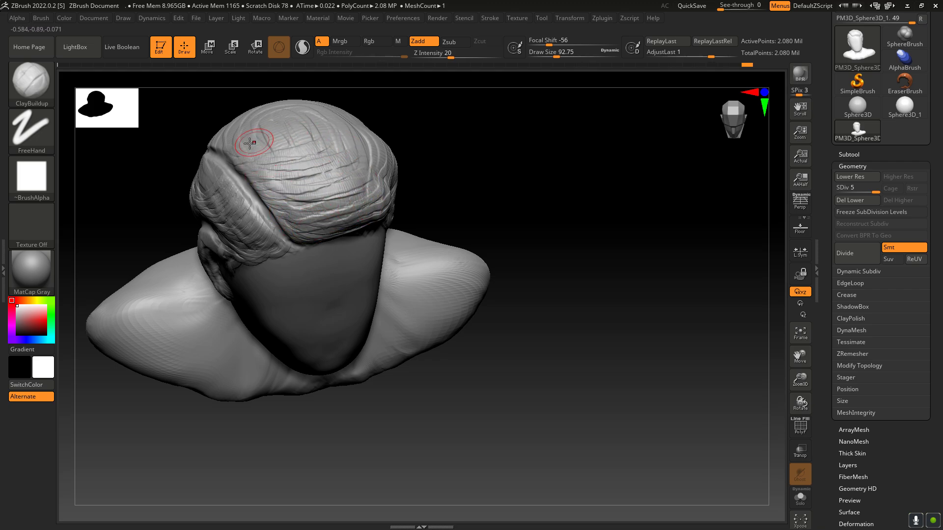
{"action": "mouse_move", "coordinate": [248, 153]}
{"action": "left_mouse_down"}
{"action": "mouse_move", "coordinate": [316, 140]}
{"action": "mouse_move", "coordinate": [309, 130]}
{"action": "left_mouse_up"}
{"action": "left_click_drag", "start_coordinate": [304, 194], "coordinate": [355, 187]}
{"action": "mouse_move", "coordinate": [302, 213]}
{"action": "left_mouse_down"}
{"action": "mouse_move", "coordinate": [363, 206]}
{"action": "mouse_move", "coordinate": [375, 191]}
{"action": "mouse_move", "coordinate": [379, 200]}
{"action": "left_mouse_up"}
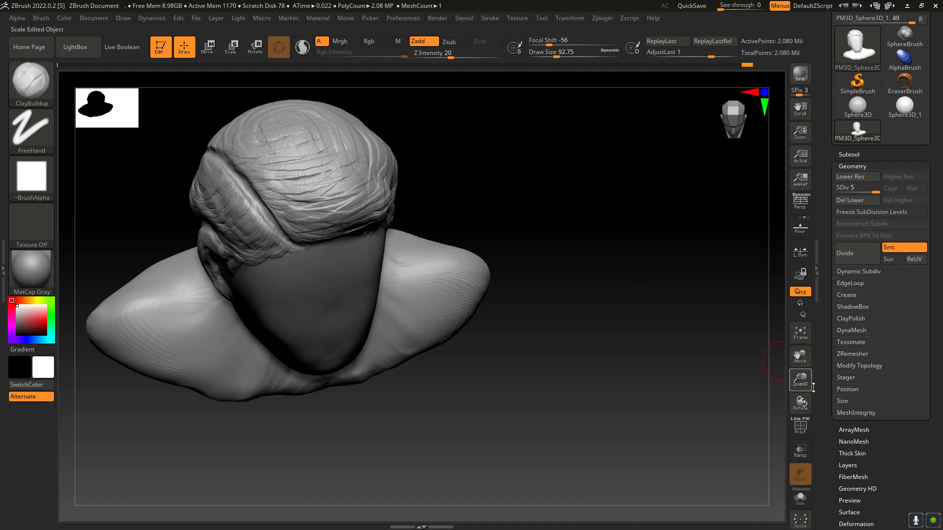
Step: Reinforce the hair along the parting's upper edge and the front hairline with sweeping strands from the front view
{"action": "left_click_drag", "start_coordinate": [801, 403], "coordinate": [775, 368]}
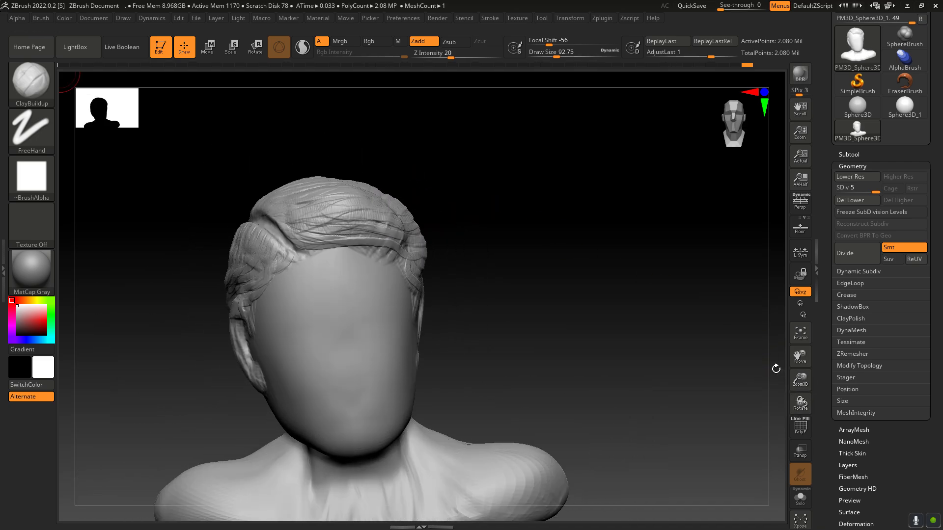
{"action": "left_click_drag", "start_coordinate": [300, 254], "coordinate": [335, 240]}
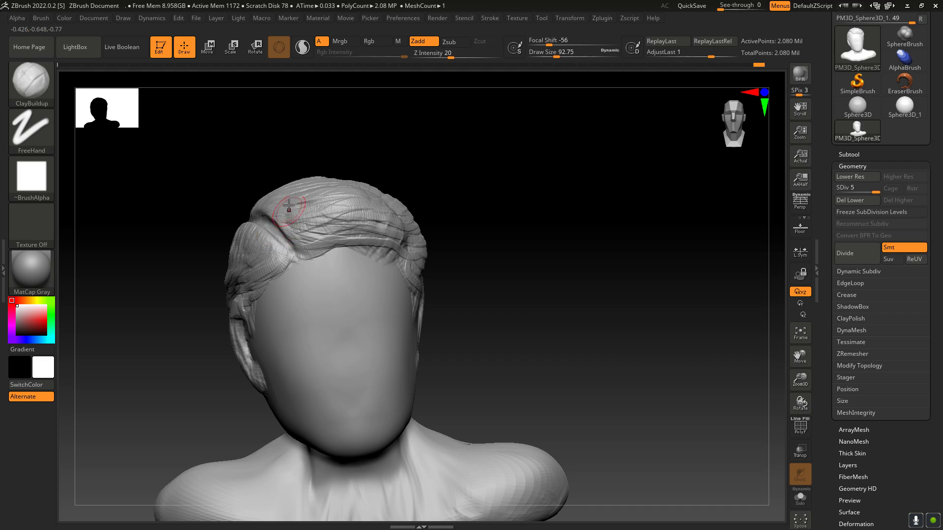
{"action": "left_click_drag", "start_coordinate": [261, 215], "coordinate": [297, 199]}
{"action": "mouse_move", "coordinate": [329, 240]}
{"action": "left_mouse_down"}
{"action": "mouse_move", "coordinate": [416, 221]}
{"action": "mouse_move", "coordinate": [408, 212]}
{"action": "mouse_move", "coordinate": [384, 258]}
{"action": "mouse_move", "coordinate": [423, 241]}
{"action": "left_mouse_up"}
Step: Refine the swept front hair with ClayBuildup strands running from the parting toward the opposite temple
{"action": "left_click_drag", "start_coordinate": [805, 404], "coordinate": [804, 346]}
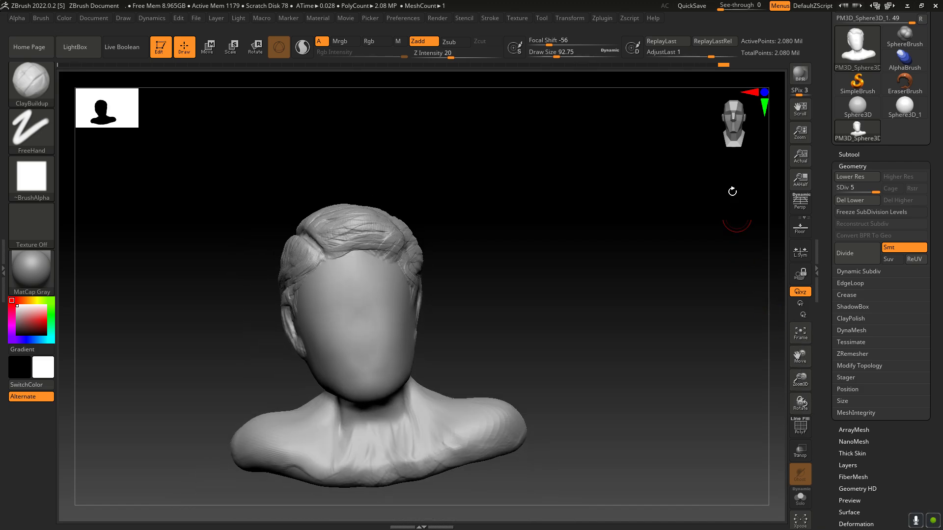
{"action": "left_click", "coordinate": [733, 128]}
{"action": "left_click", "coordinate": [764, 92]}
{"action": "left_click", "coordinate": [764, 92]}
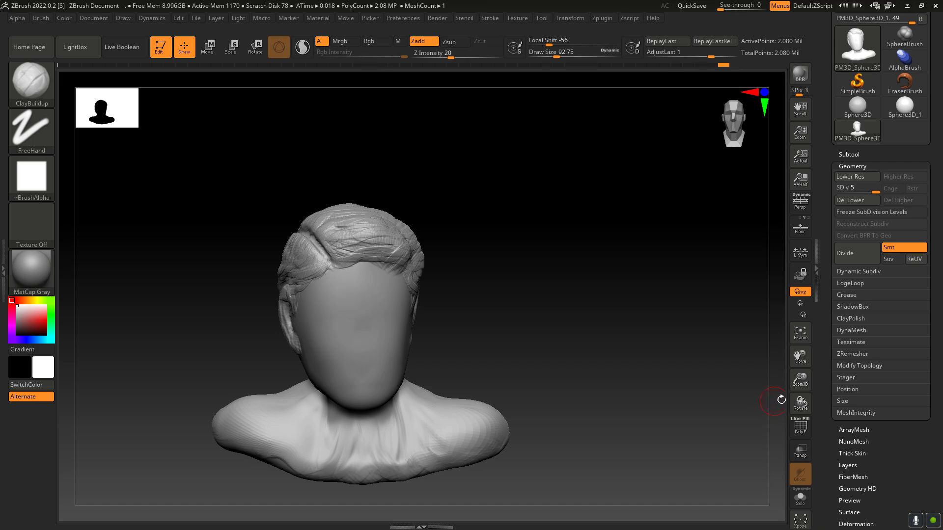
{"action": "mouse_move", "coordinate": [801, 379]}
{"action": "left_mouse_down"}
{"action": "mouse_move", "coordinate": [814, 409]}
{"action": "mouse_move", "coordinate": [795, 358]}
{"action": "mouse_move", "coordinate": [786, 384]}
{"action": "left_mouse_up"}
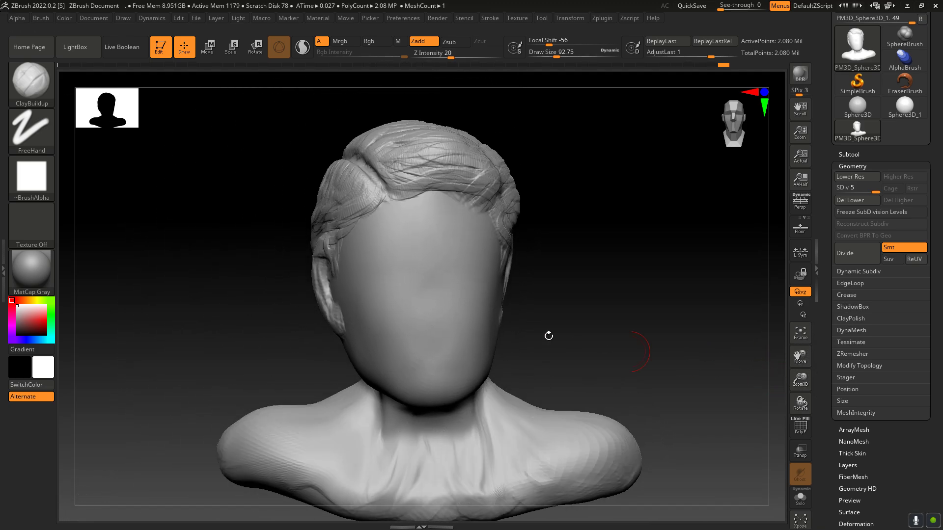
{"action": "left_click_drag", "start_coordinate": [402, 184], "coordinate": [464, 174]}
{"action": "mouse_move", "coordinate": [399, 167]}
{"action": "left_mouse_down"}
{"action": "mouse_move", "coordinate": [468, 168]}
{"action": "mouse_move", "coordinate": [470, 184]}
{"action": "mouse_move", "coordinate": [503, 178]}
{"action": "mouse_move", "coordinate": [500, 199]}
{"action": "left_mouse_up"}
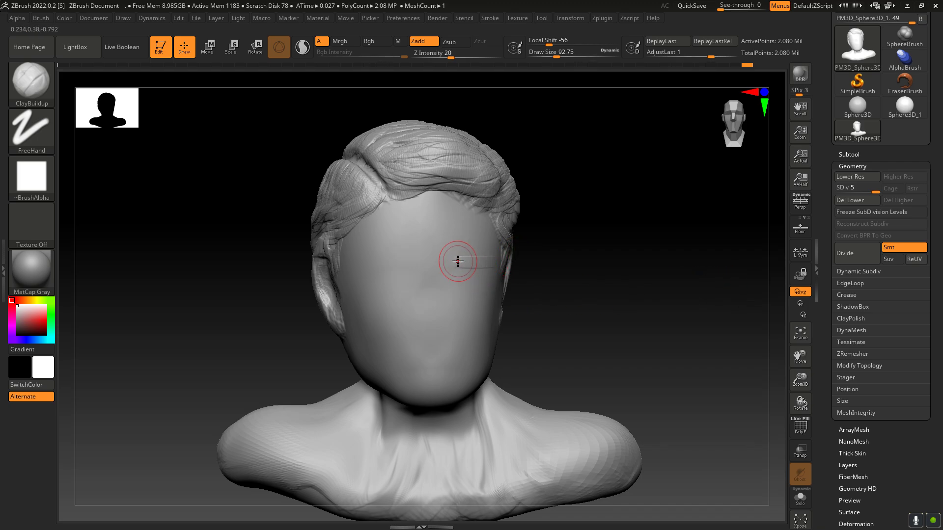
Step: Try roughing in both brows, the nose and the mouth on the blank face with ClayBuildup strokes
{"action": "key", "text": "ctrl"}
{"action": "left_click_drag", "start_coordinate": [452, 257], "coordinate": [489, 258]}
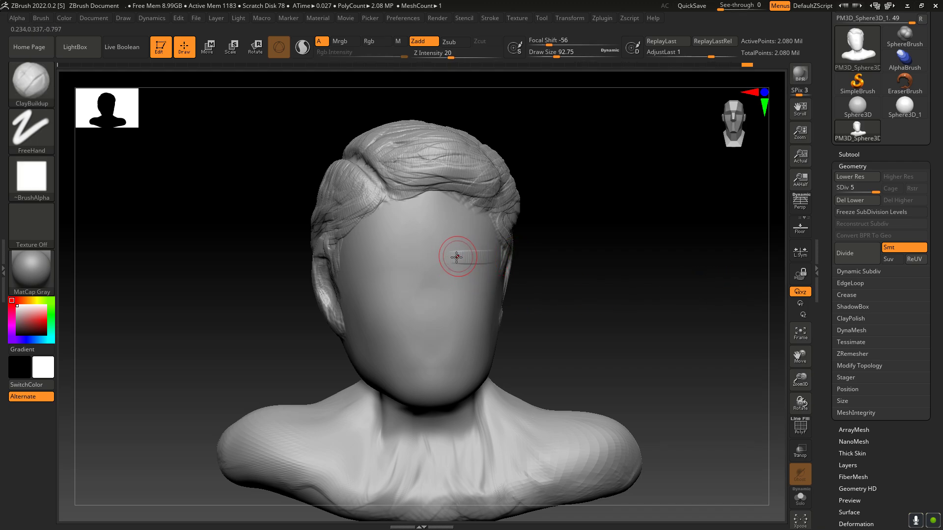
{"action": "key", "text": "ctrl+z"}
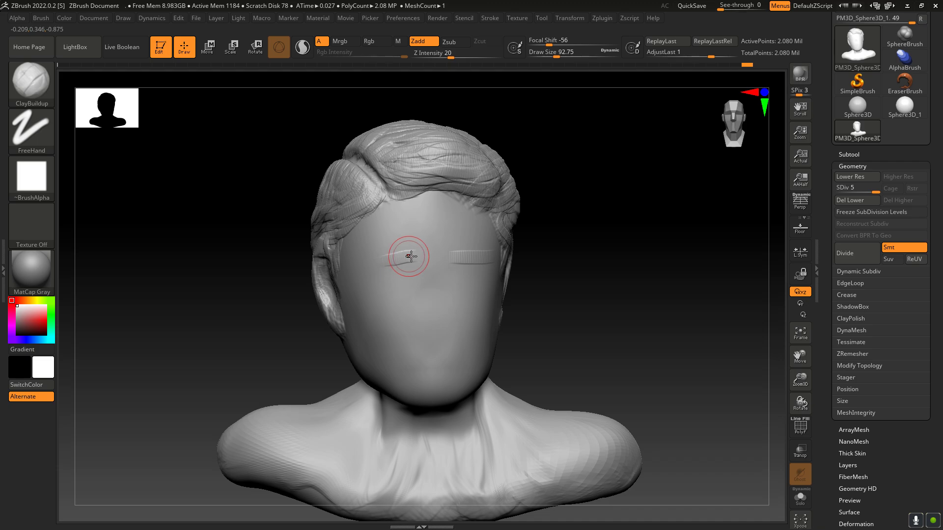
{"action": "left_click_drag", "start_coordinate": [396, 251], "coordinate": [402, 258]}
{"action": "left_click_drag", "start_coordinate": [436, 345], "coordinate": [440, 315]}
{"action": "mouse_move", "coordinate": [429, 276]}
{"action": "left_mouse_down"}
{"action": "mouse_move", "coordinate": [446, 331]}
{"action": "mouse_move", "coordinate": [455, 311]}
{"action": "left_mouse_up"}
{"action": "left_click_drag", "start_coordinate": [407, 354], "coordinate": [478, 343]}
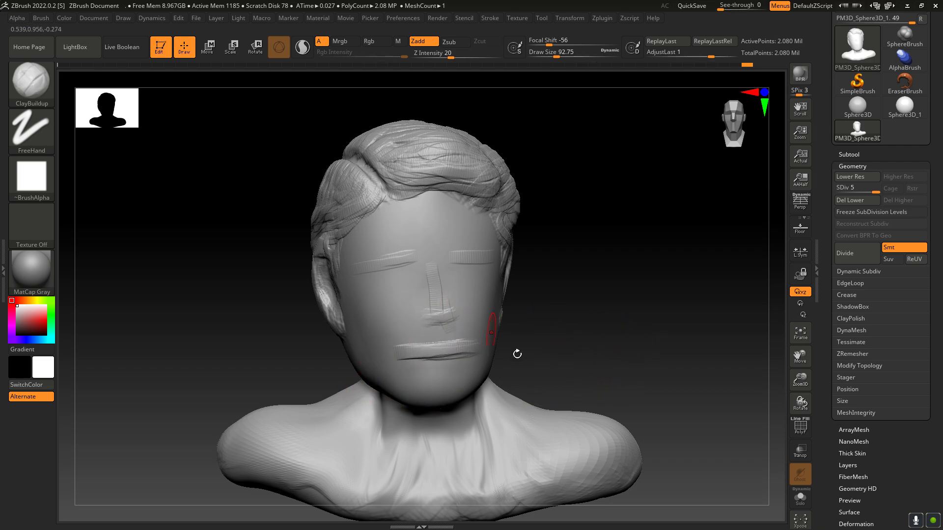
Step: Undo the brow, nose and mouth strokes, and try a one-sided neck stroke before undoing it too
{"action": "key", "text": "ctrl+z"}
{"action": "key", "text": "ctrl+z"}
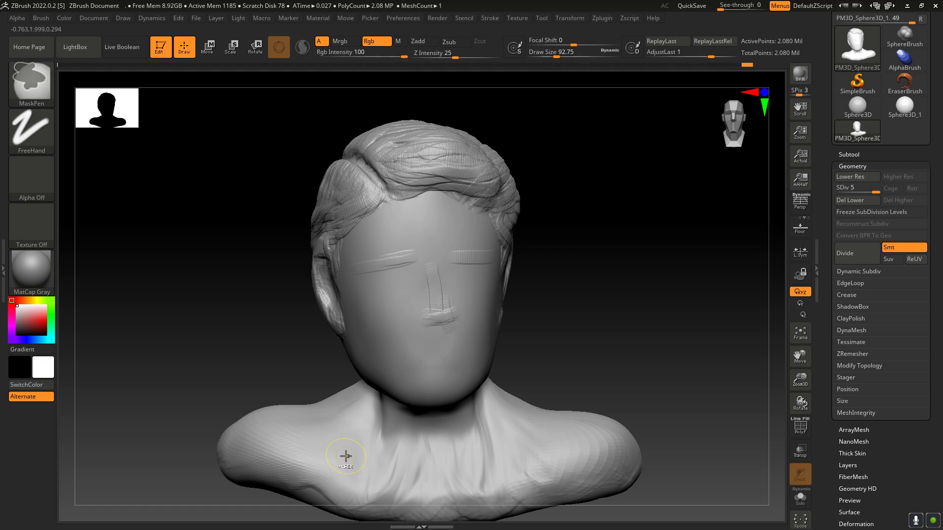
{"action": "key", "text": "ctrl+z"}
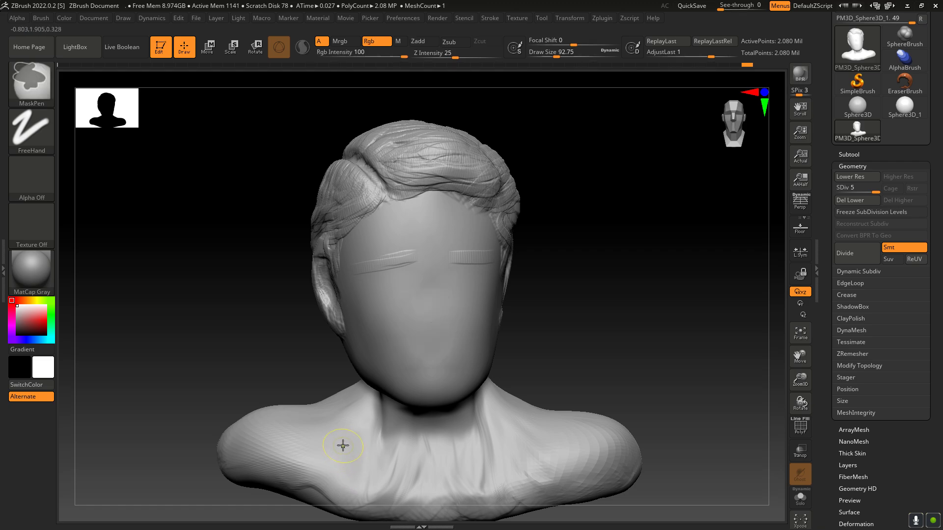
{"action": "key", "text": "ctrl+z"}
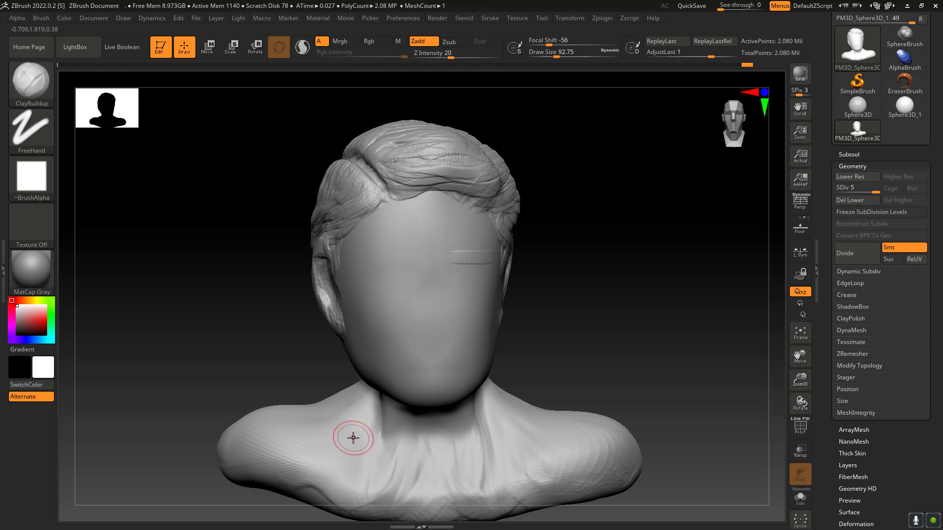
{"action": "key", "text": "ctrl+z"}
{"action": "left_click_drag", "start_coordinate": [475, 408], "coordinate": [472, 467]}
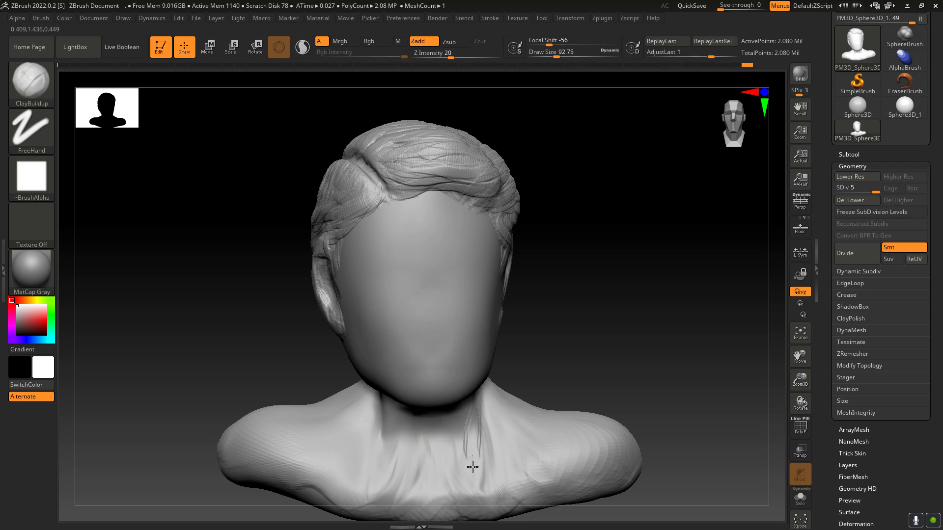
{"action": "key", "text": "ctrl+z"}
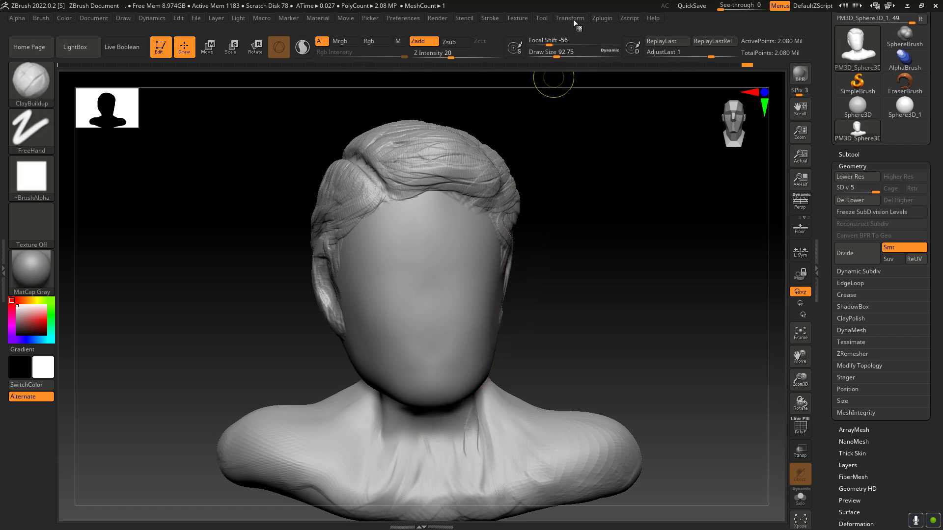
Step: Activate X symmetry, and build up and smooth the neck muscles from the jaw down to the collarbones on both sides
{"action": "left_click", "coordinate": [568, 18]}
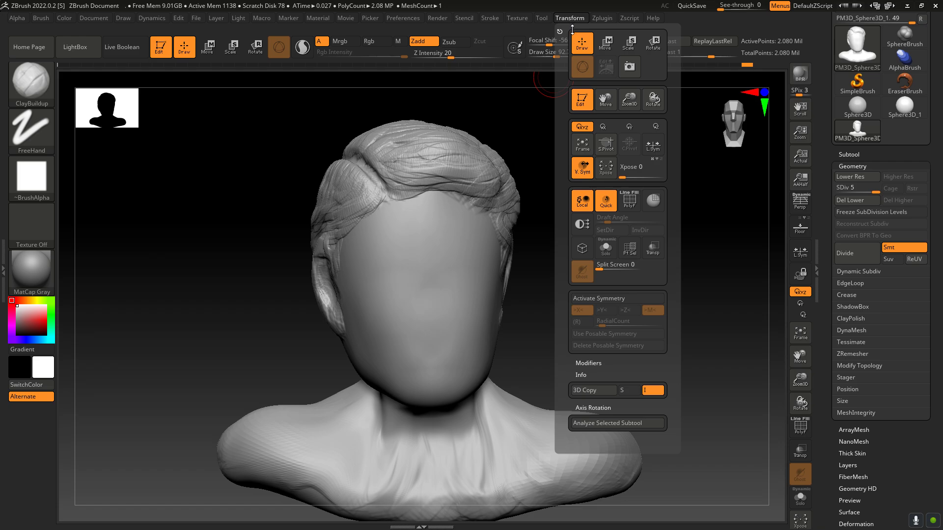
{"action": "left_click", "coordinate": [607, 299]}
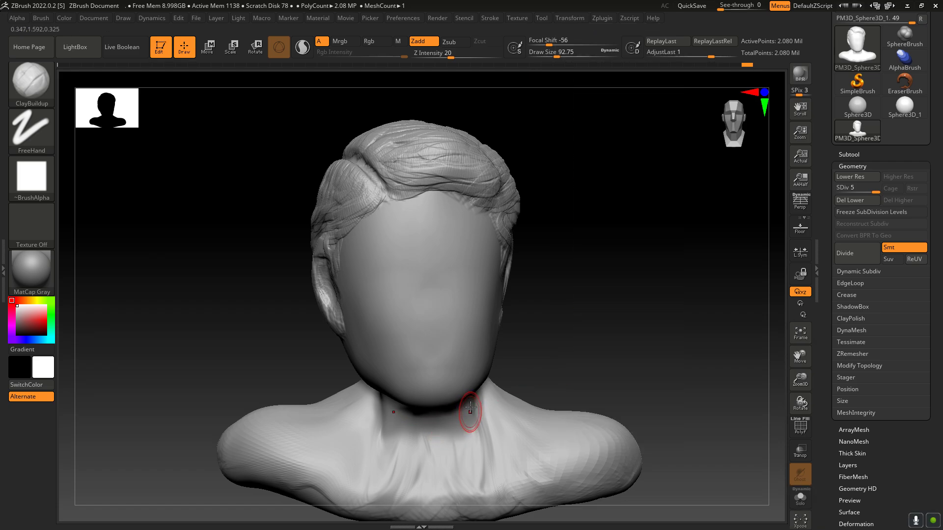
{"action": "mouse_move", "coordinate": [473, 399]}
{"action": "left_mouse_down"}
{"action": "mouse_move", "coordinate": [463, 459]}
{"action": "mouse_move", "coordinate": [466, 450]}
{"action": "mouse_move", "coordinate": [473, 464]}
{"action": "left_mouse_up"}
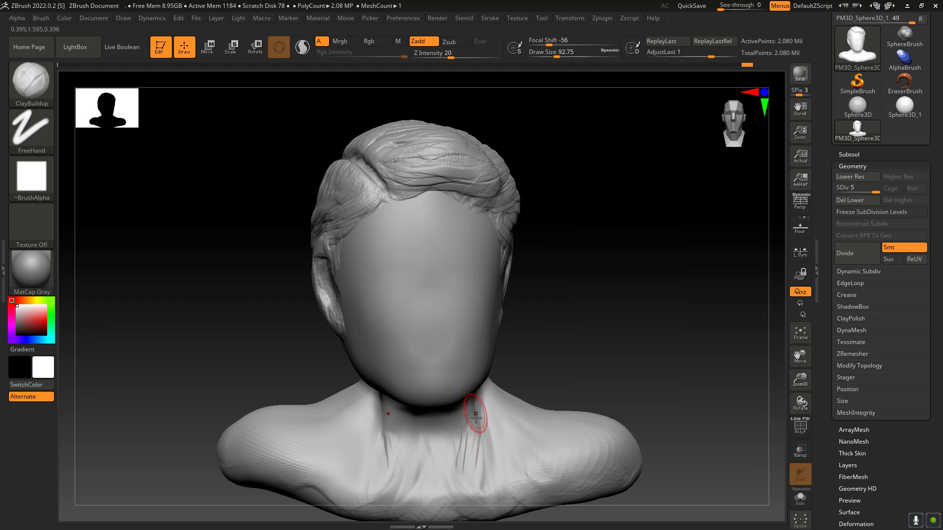
{"action": "left_click_drag", "start_coordinate": [478, 418], "coordinate": [472, 479]}
{"action": "left_click_drag", "start_coordinate": [385, 404], "coordinate": [398, 446]}
{"action": "left_click_drag", "start_coordinate": [385, 410], "coordinate": [396, 477]}
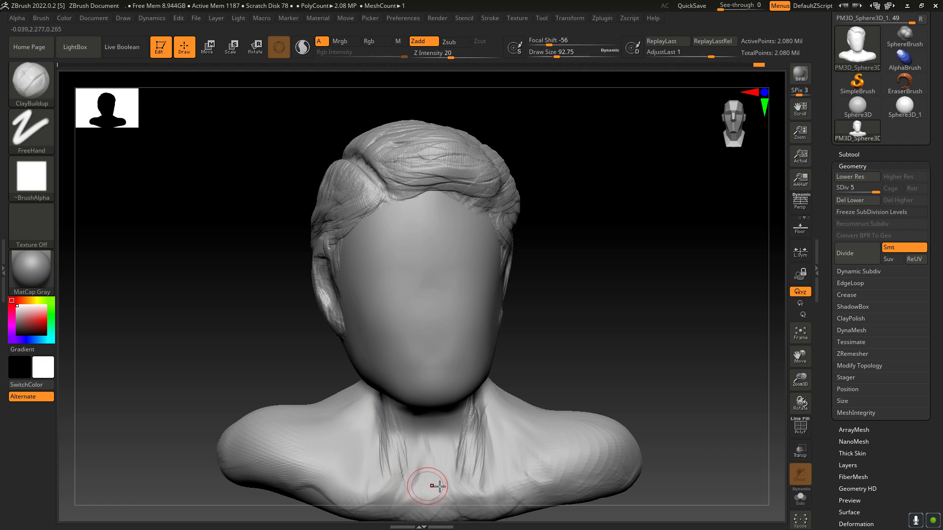
{"action": "key", "text": "shift"}
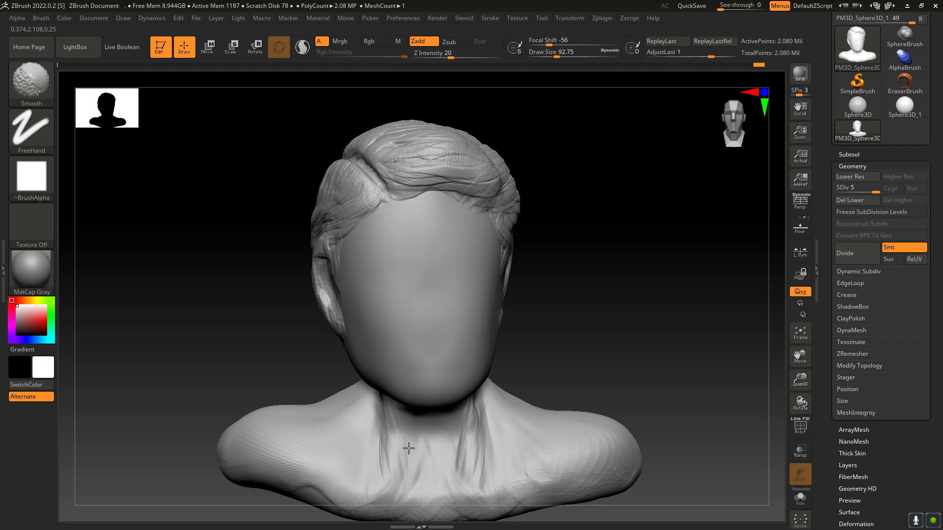
Step: Add mirrored ClayBuildup strokes at the inner collarbones and smooth them into the chest
{"action": "mouse_move", "coordinate": [471, 491]}
{"action": "left_mouse_down"}
{"action": "mouse_move", "coordinate": [465, 509]}
{"action": "mouse_move", "coordinate": [484, 498]}
{"action": "left_mouse_up"}
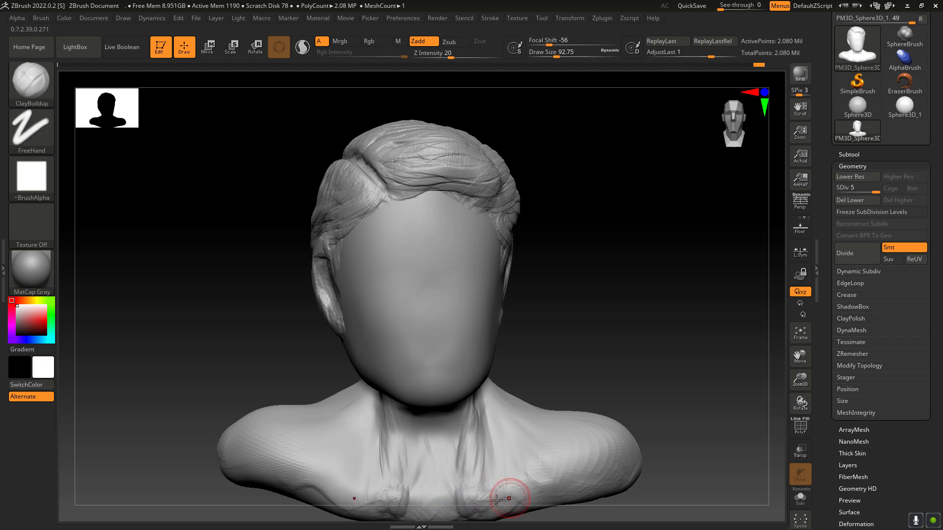
{"action": "key", "text": "shift"}
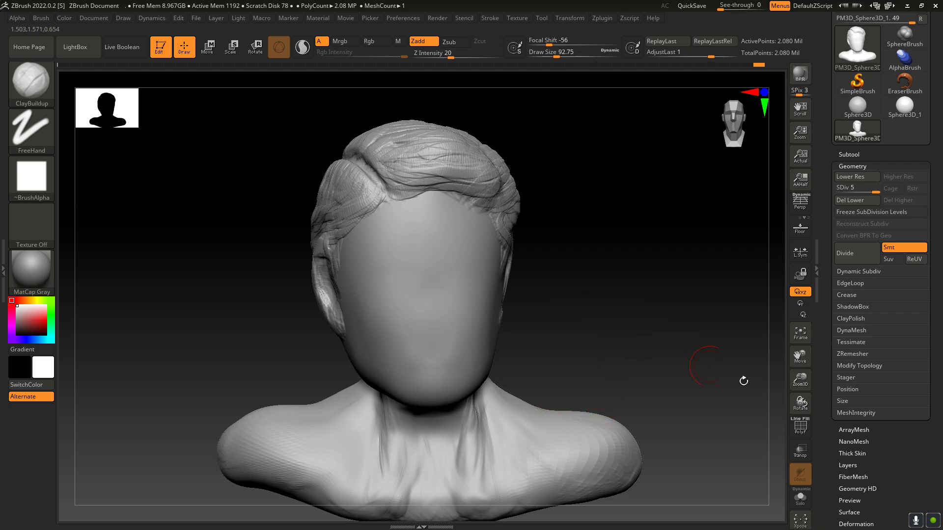
{"action": "left_click_drag", "start_coordinate": [800, 362], "coordinate": [798, 343]}
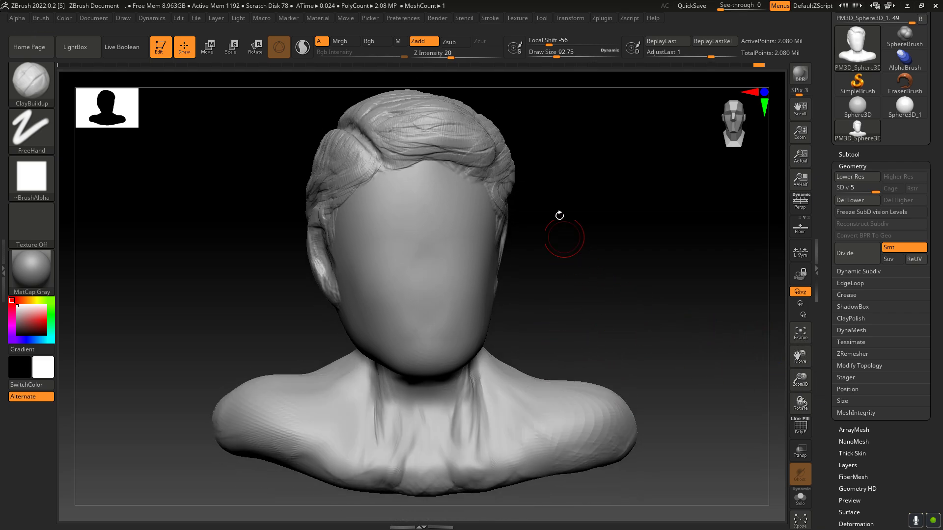